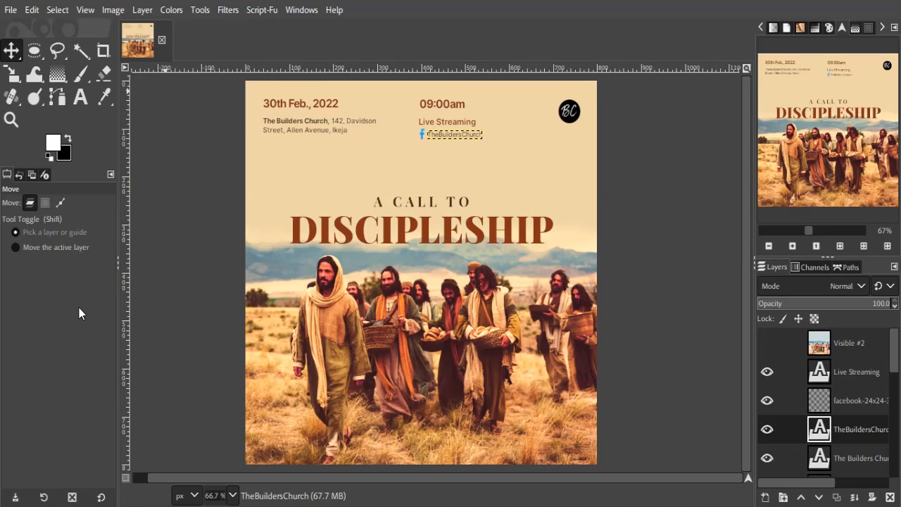
Step: Create a new 800 × 800 px white image with the X and Y resolution set to 100 pixels/in
key(ctrl)
key(ctrl+n)
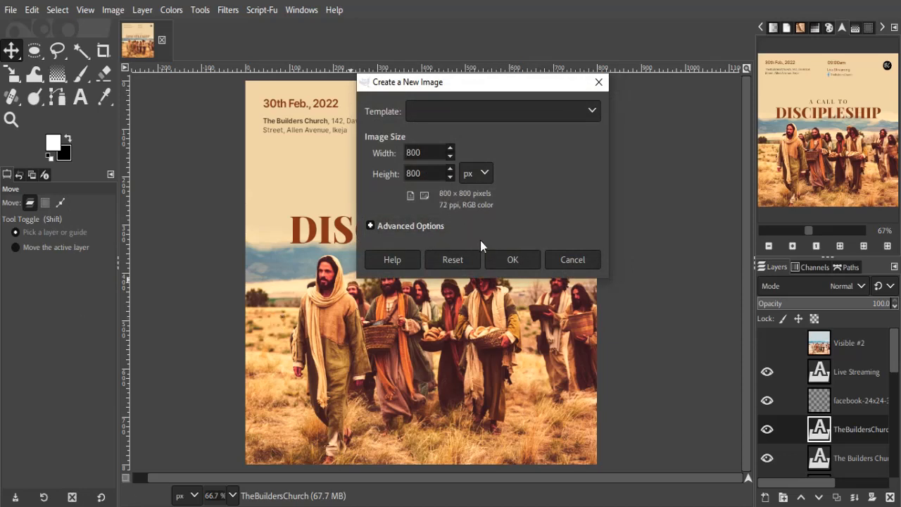
click(368, 223)
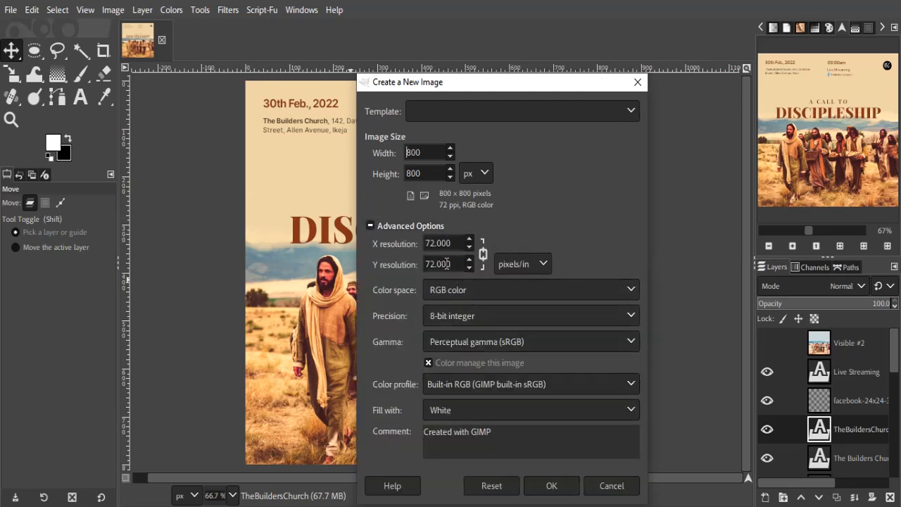
double_click(438, 264)
drag(359, 278, 359, 278)
text(100)
key(Tab)
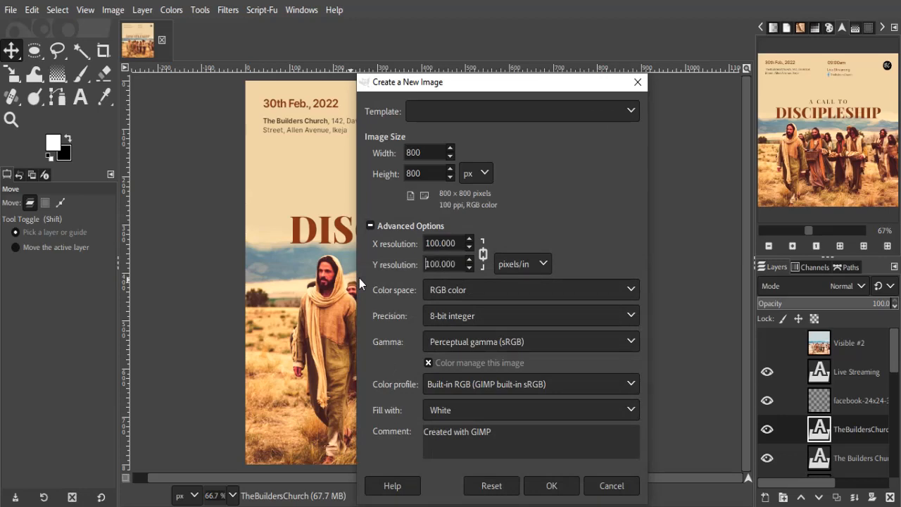
click(552, 485)
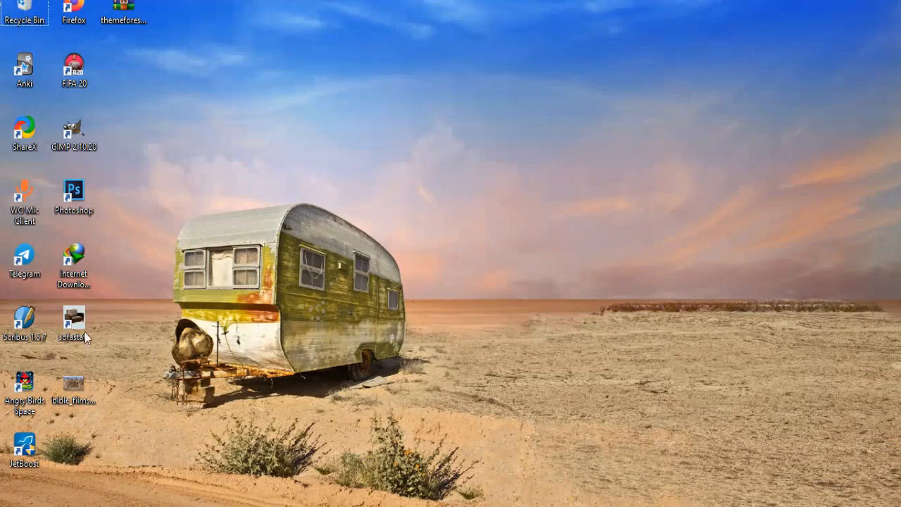
Step: Bring bible_films_christ_walking_disciples.jpeg from the desktop into the new image as a layer
click(73, 402)
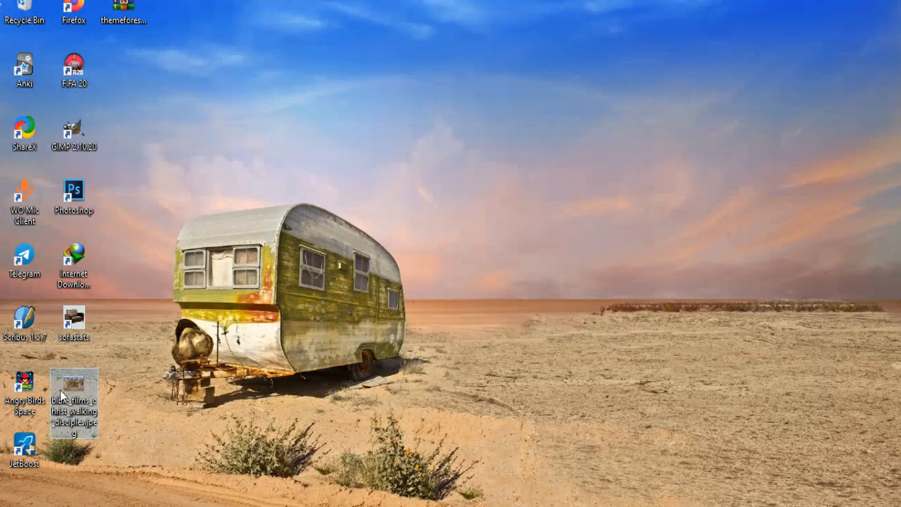
drag(59, 390, 566, 415)
drag(476, 339, 474, 337)
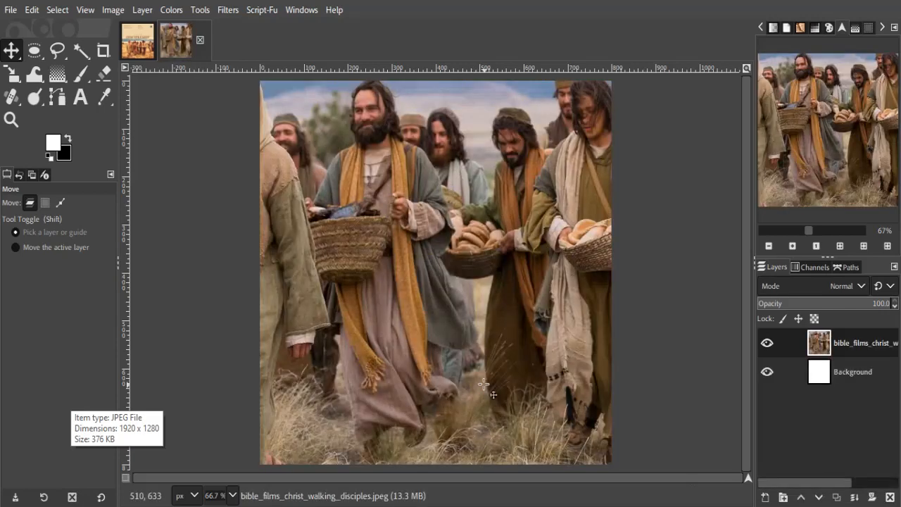
Step: Scale the photo layer proportionally to about 805 × 537 px, filling the canvas width and resting on its lower edge
key(shift+s)
click(466, 335)
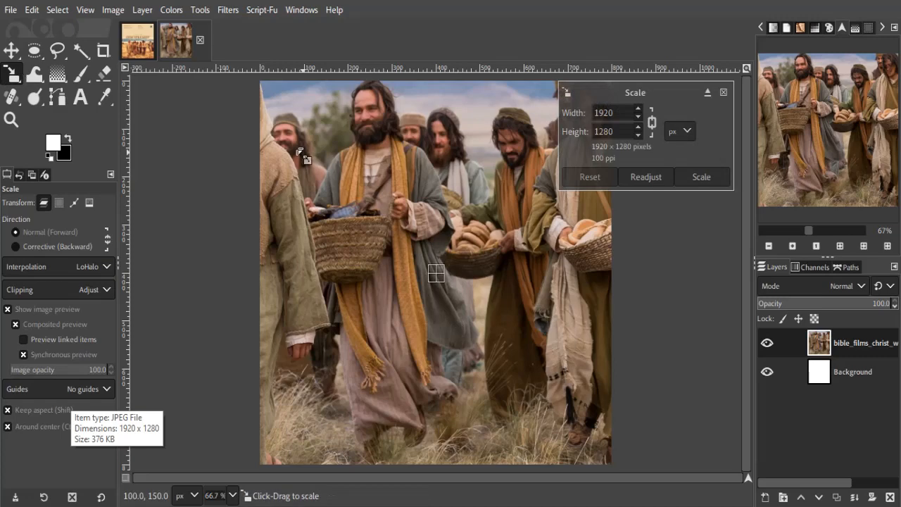
drag(298, 151, 343, 246)
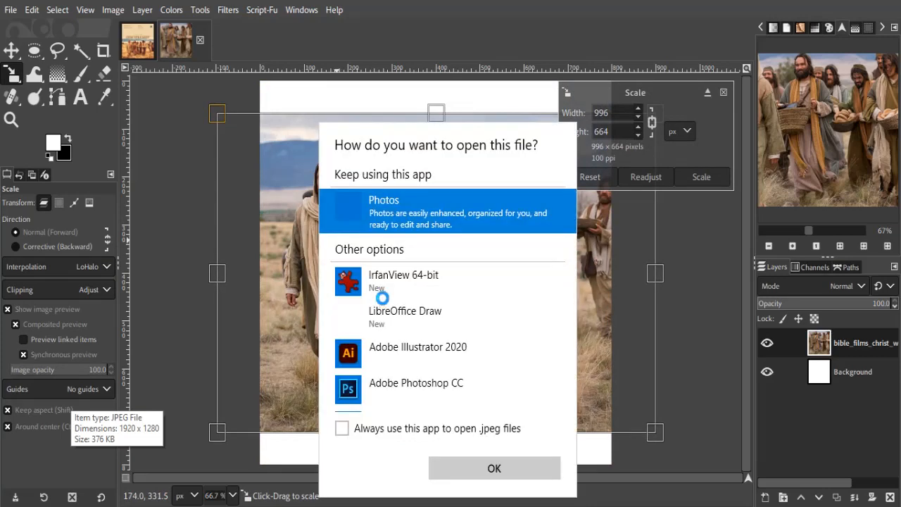
click(318, 251)
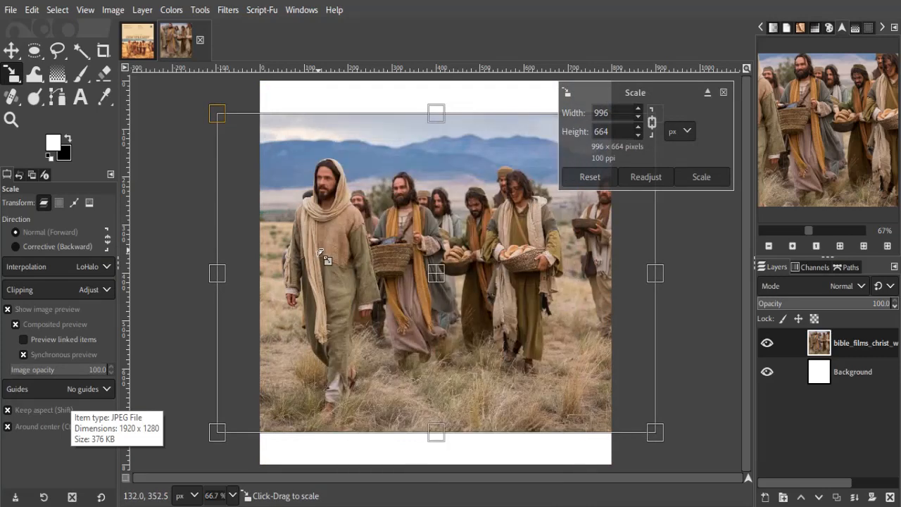
drag(320, 252, 427, 357)
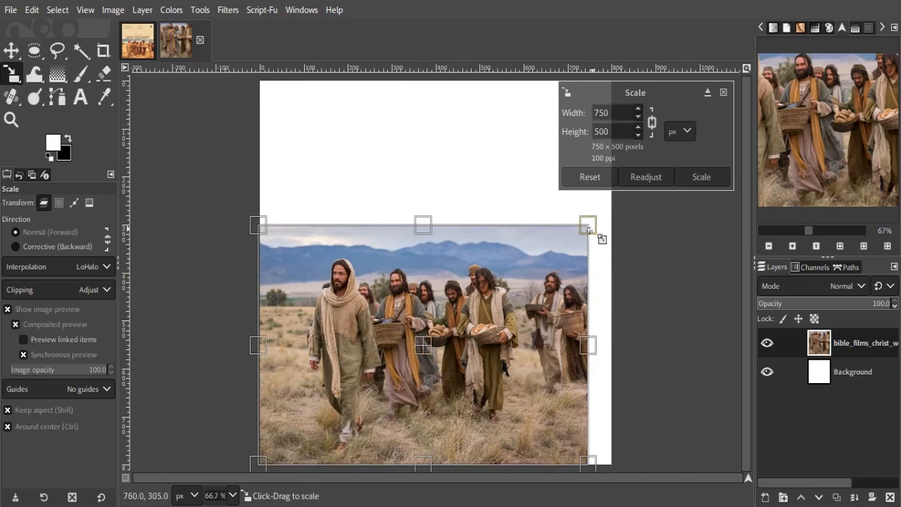
drag(588, 229, 614, 223)
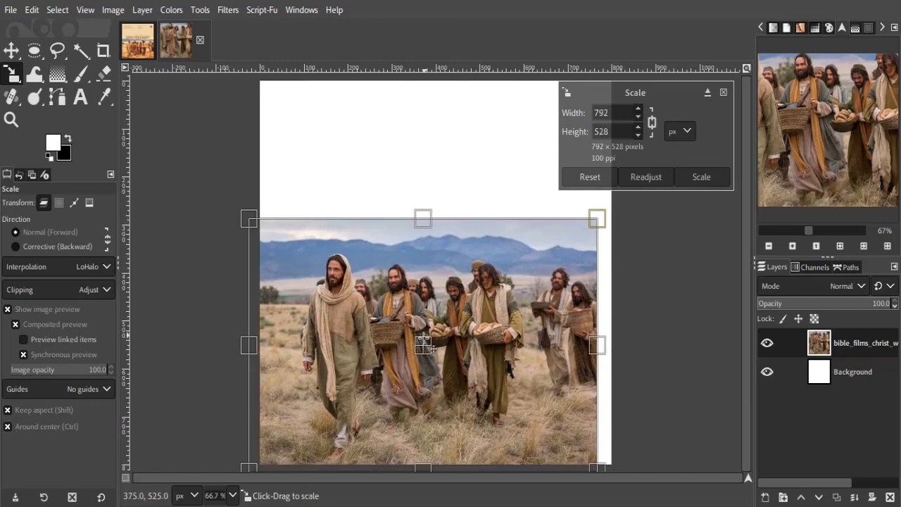
drag(433, 349, 447, 345)
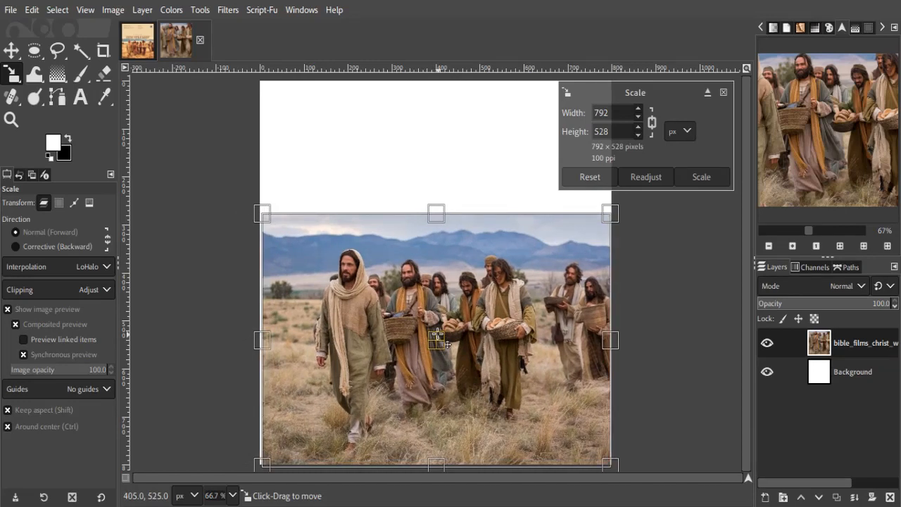
drag(262, 215, 258, 214)
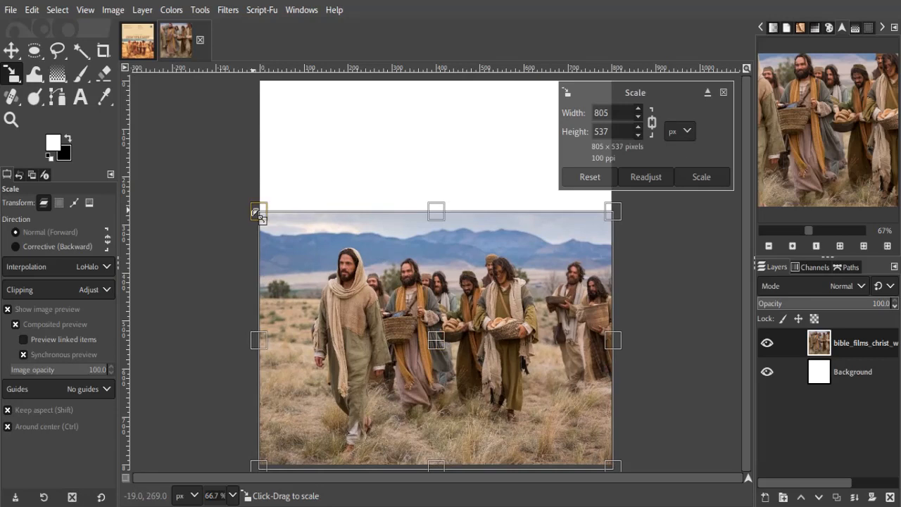
key(Return)
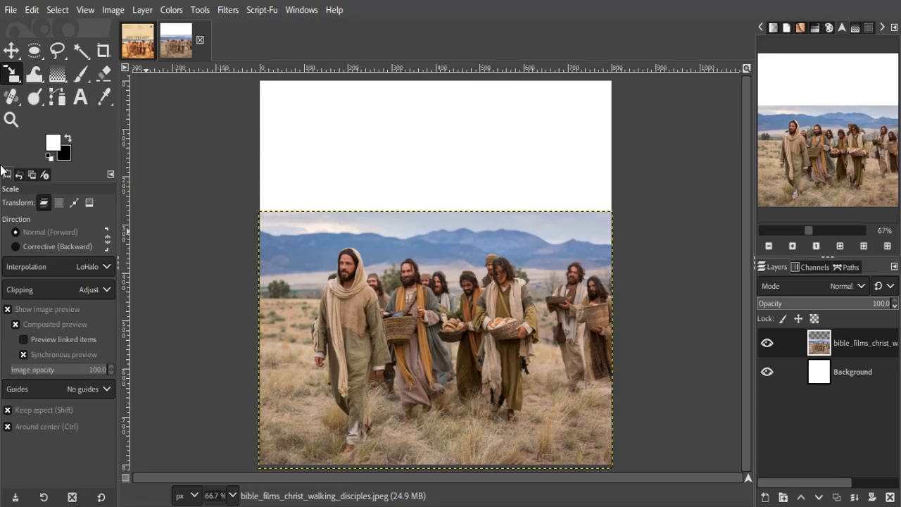
Step: Sample the photo's pale sky colour as the brush foreground and add a new transparent layer named colour
key(p)
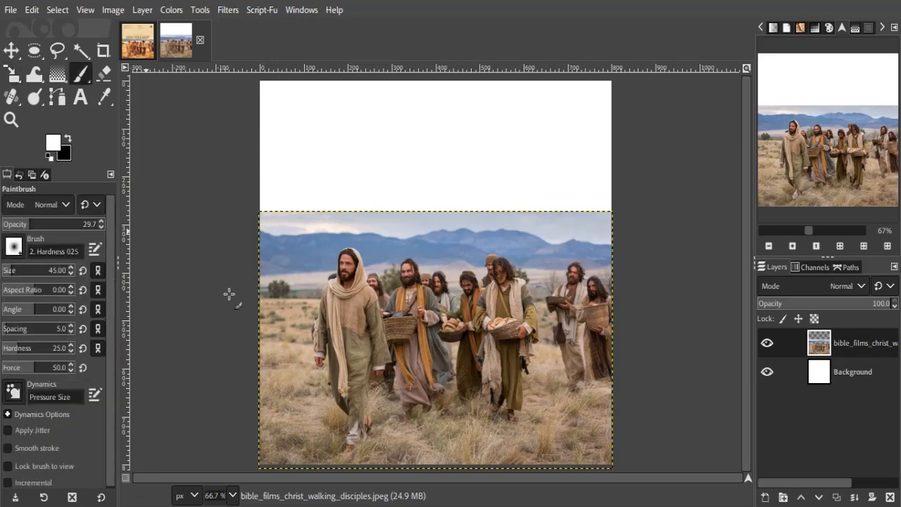
ctrl+click(378, 217)
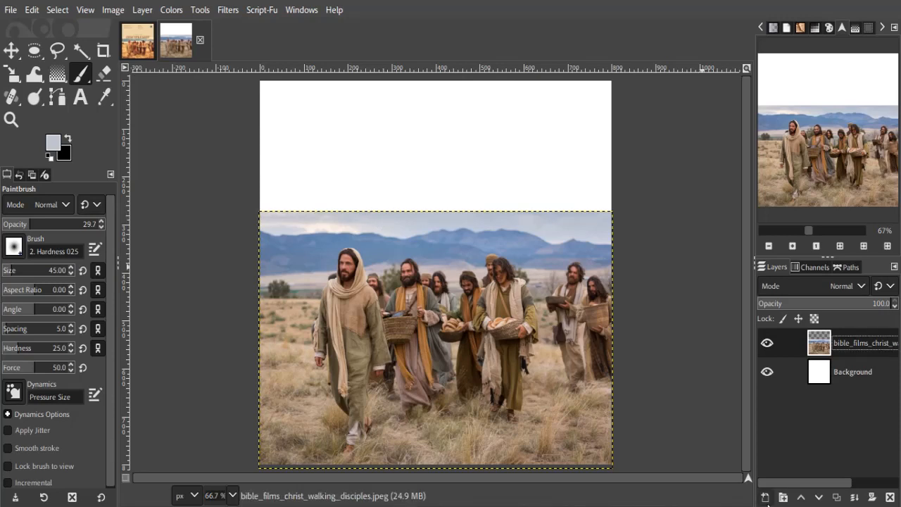
shift+click(765, 497)
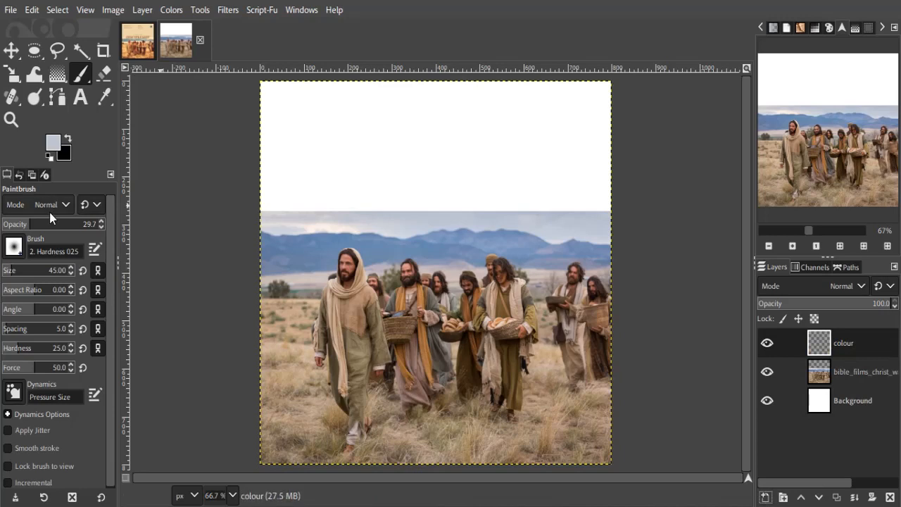
Step: Paint the blank white area above the photo with the sky colour, using a size 271 brush at 100 opacity
drag(53, 222, 134, 230)
click(35, 270)
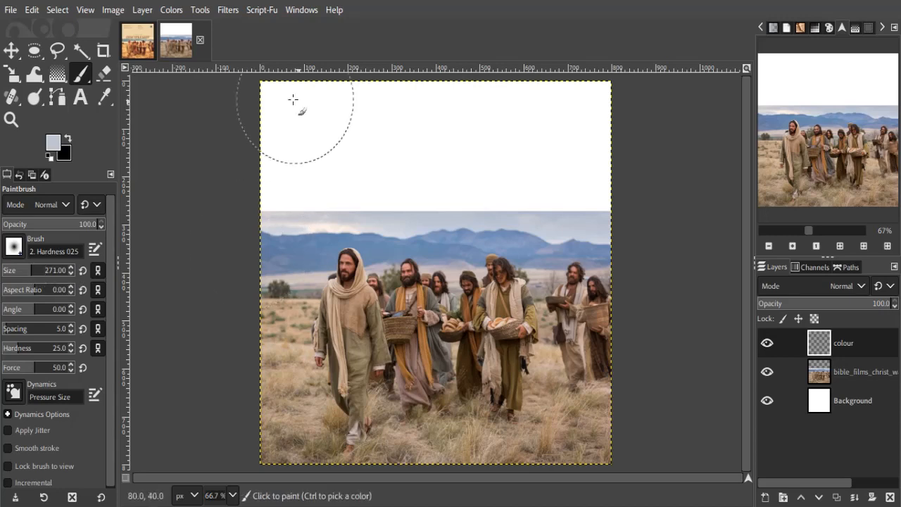
drag(293, 99, 608, 105)
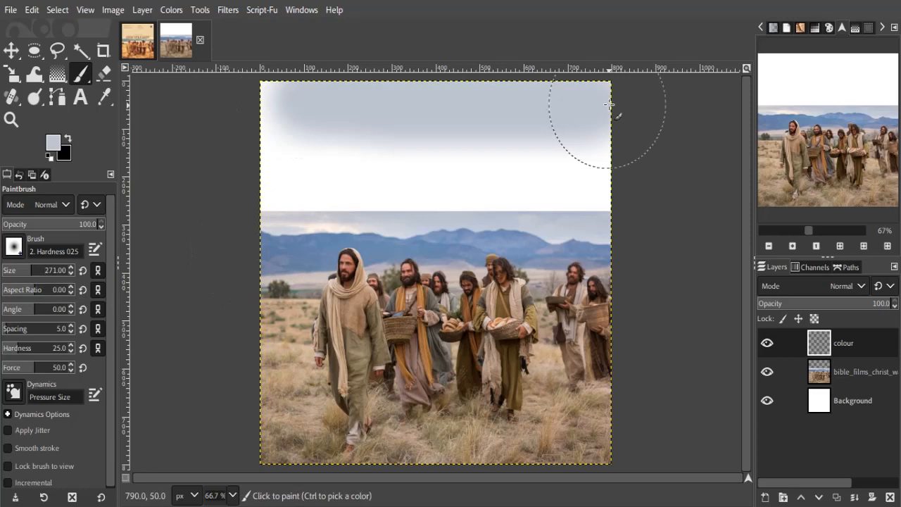
drag(609, 105, 558, 141)
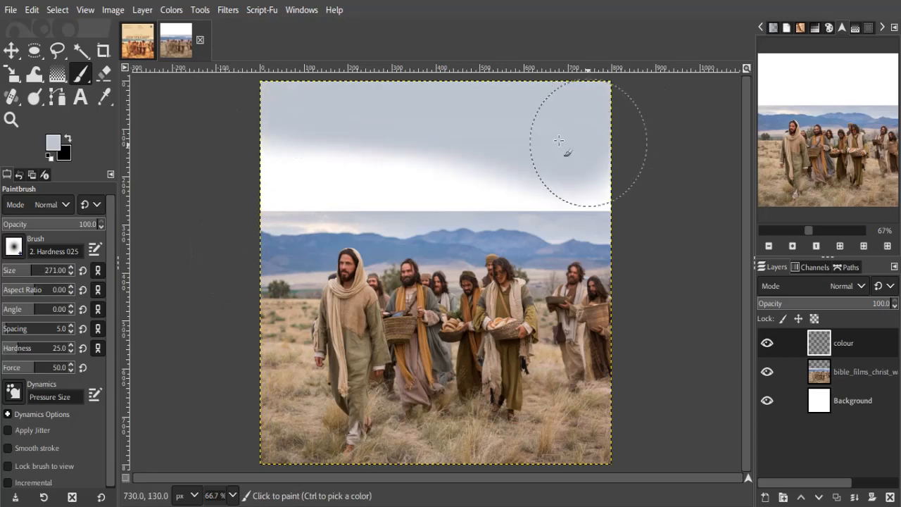
drag(558, 141, 336, 164)
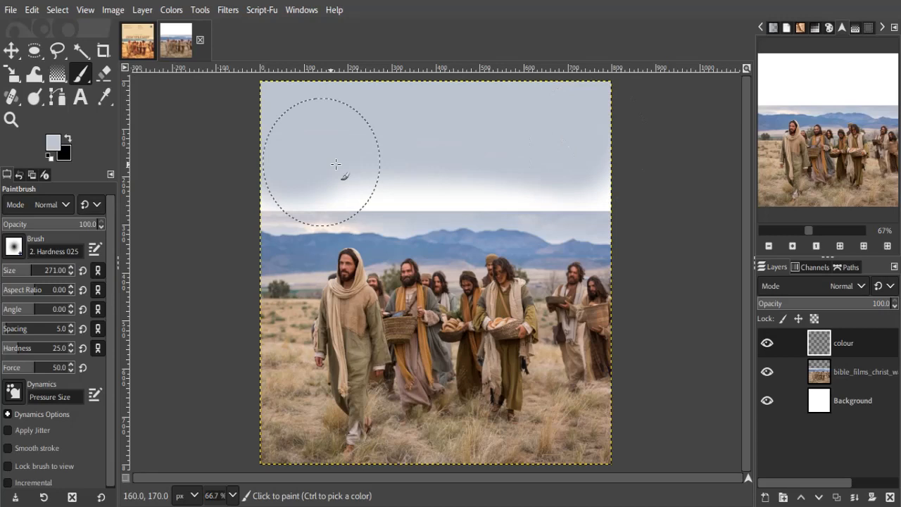
drag(336, 164, 642, 168)
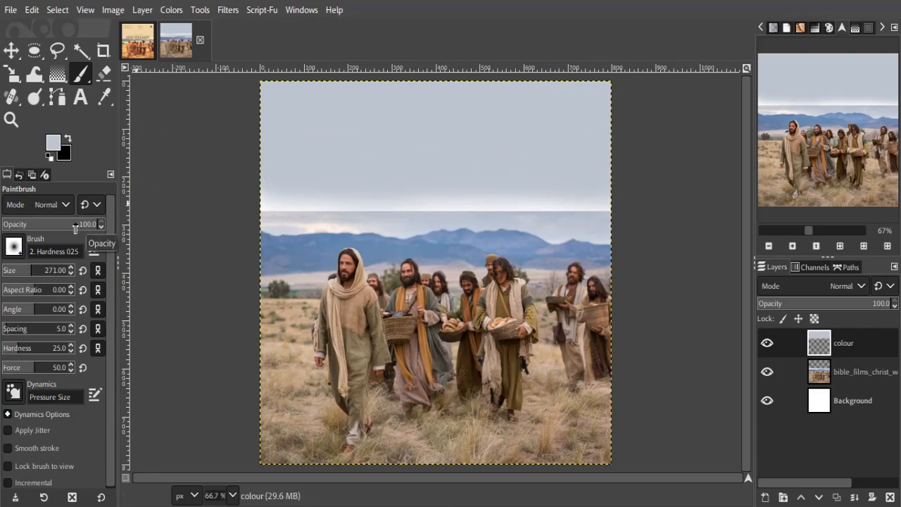
Step: Tone down the white band along the photo's upper edge with a size 65 brush at 16.6 and 33.8 opacity
key(bracketleft)
key(bracketleft)
key(bracketleft)
key(bracketleft)
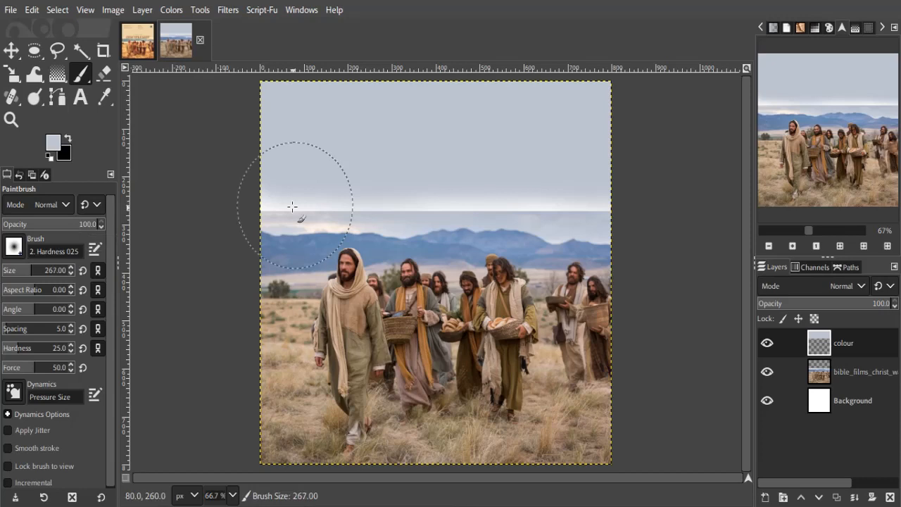
key(braceleft)
key(braceleft)
key(braceleft)
key(braceleft)
key(braceleft)
key(braceleft)
key(braceleft)
key(braceleft)
key(braceleft)
key(bracketleft)
key(bracketleft)
key(bracketleft)
key(bracketleft)
key(bracketleft)
key(braceleft)
key(braceleft)
key(braceleft)
key(braceleft)
key(bracketleft)
key(bracketleft)
key(bracketleft)
key(bracketleft)
key(bracketleft)
key(bracketleft)
key(bracketleft)
key(bracketleft)
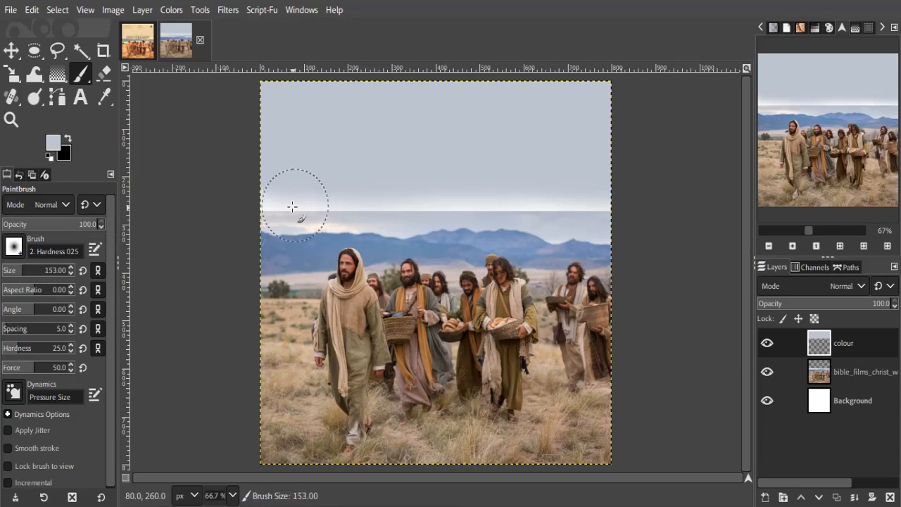
key(bracketleft)
key(bracketleft)
key(bracketleft)
key(bracketleft)
key(bracketleft)
key(bracketleft)
key(bracketleft)
key(braceleft)
key(braceleft)
key(braceleft)
key(bracketleft)
key(bracketleft)
key(bracketleft)
key(bracketleft)
key(braceleft)
key(bracketleft)
key(bracketleft)
key(bracketleft)
key(bracketleft)
key(bracketleft)
key(bracketleft)
key(bracketleft)
key(bracketleft)
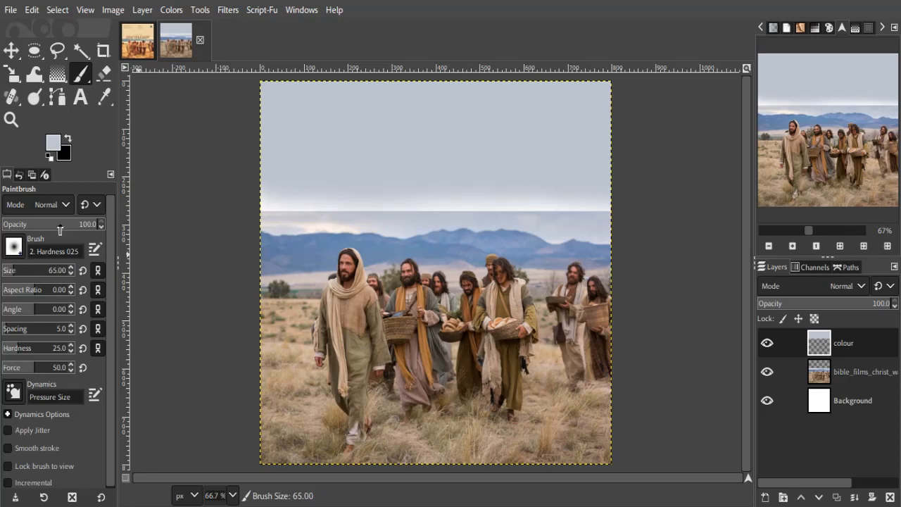
drag(59, 229, 21, 235)
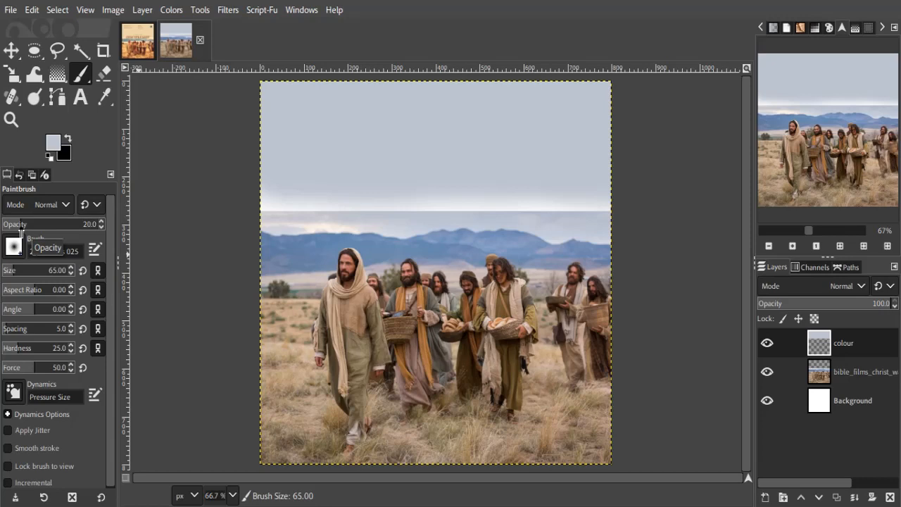
drag(21, 235, 18, 235)
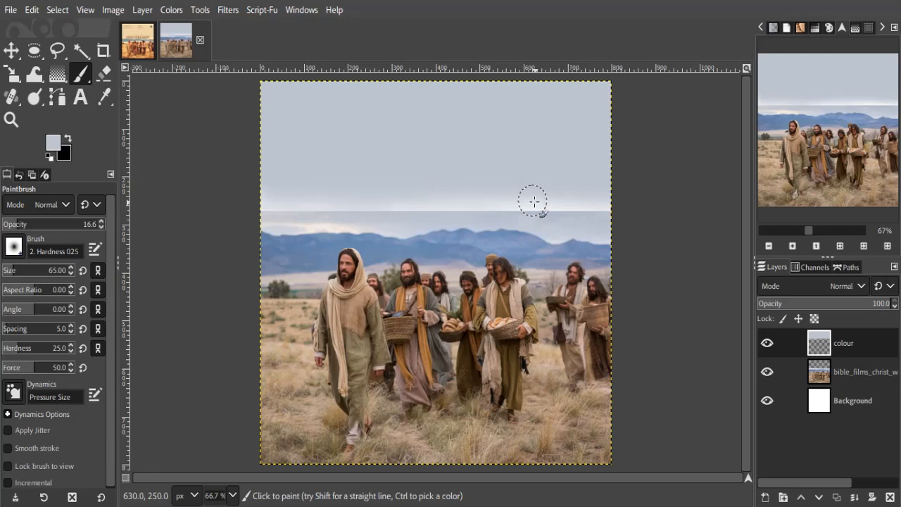
click(36, 224)
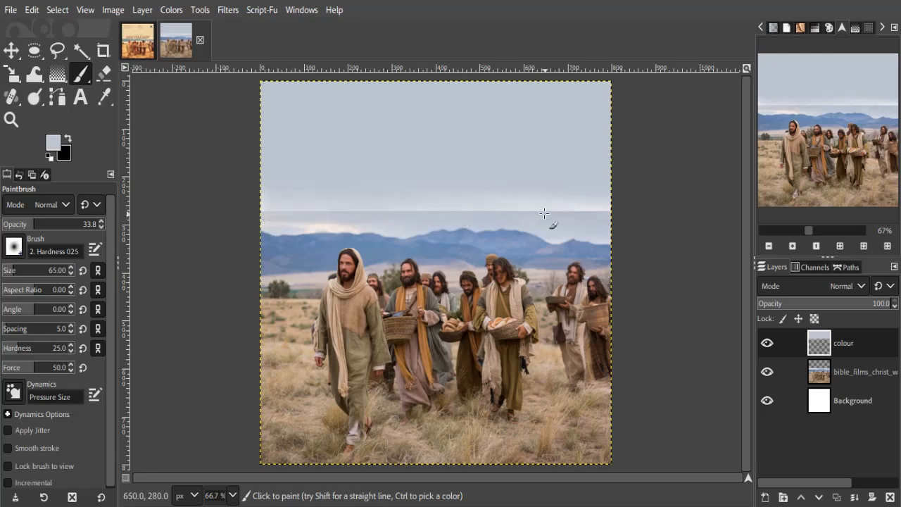
drag(496, 210, 595, 203)
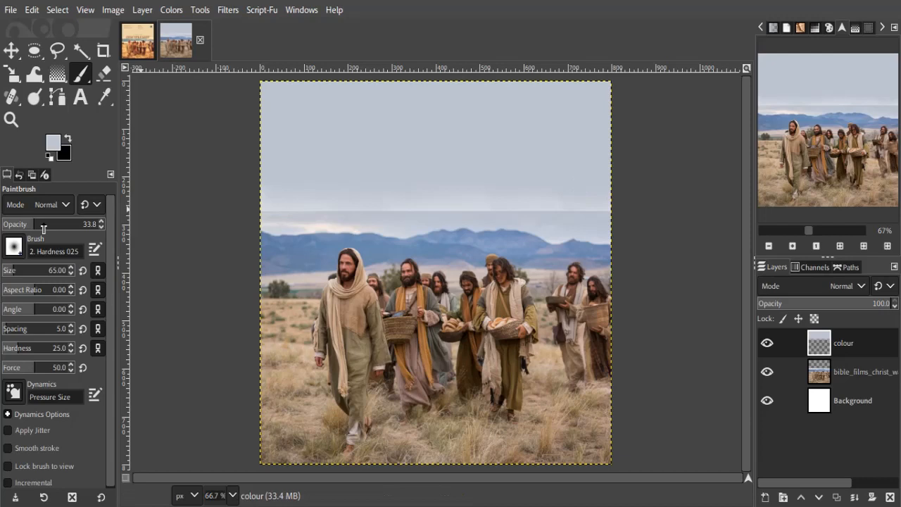
Step: Raise the brush opacity to 58.6 and paint along the horizontal seam across the whole canvas width
drag(43, 229, 63, 229)
drag(283, 209, 348, 210)
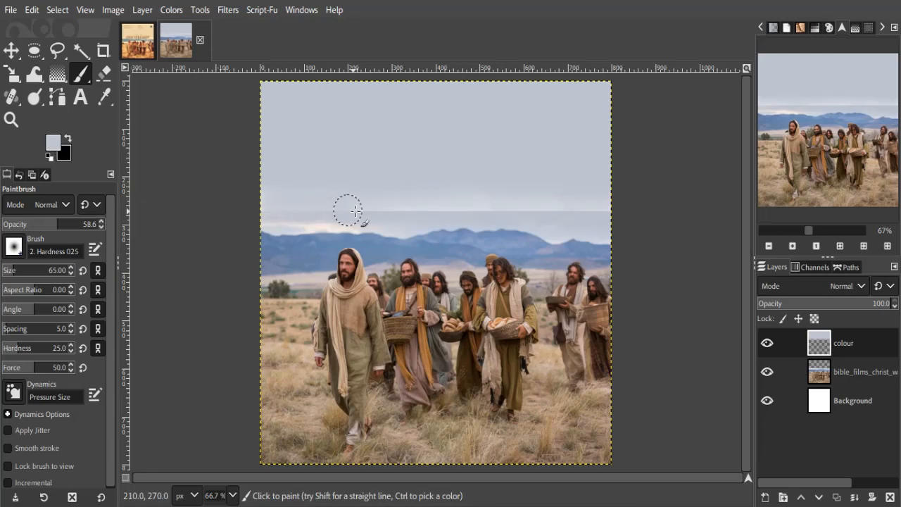
drag(356, 210, 570, 211)
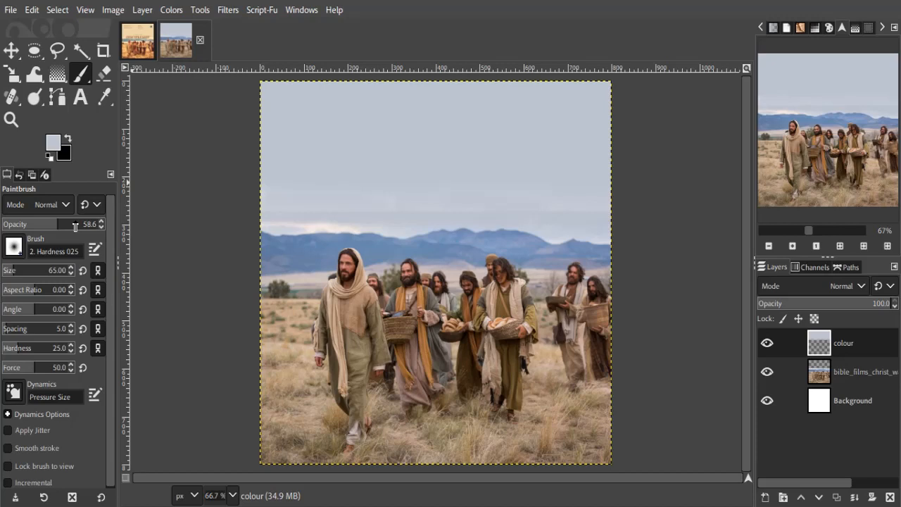
Step: Raise the brush opacity to 80.7 and paint the sky colour over the bright clouds just above the mountain ridge
drag(76, 226, 78, 226)
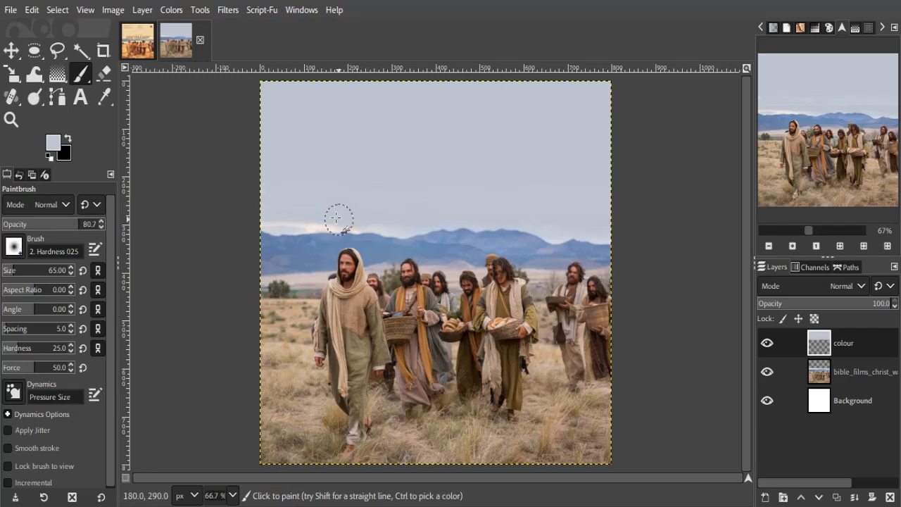
drag(284, 227, 412, 227)
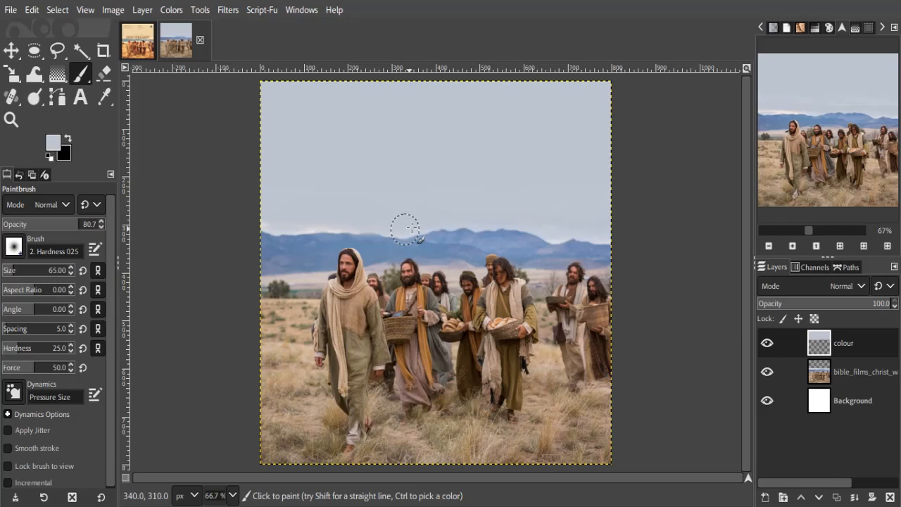
drag(411, 227, 276, 222)
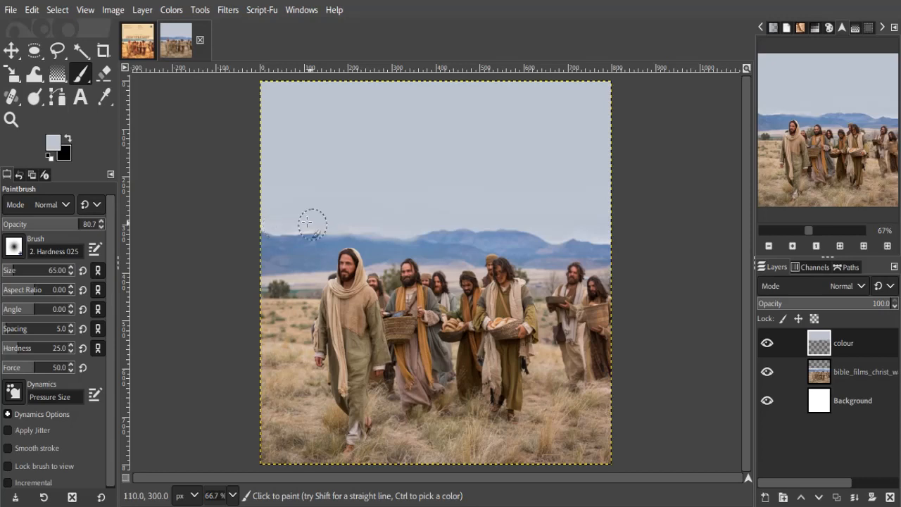
Step: Reduce the brush size to 35 and paint the sky colour along the mountain ridge from mid-canvas to the canvas's right edge
key(bracketleft)
key(bracketleft)
key(bracketleft)
key(bracketleft)
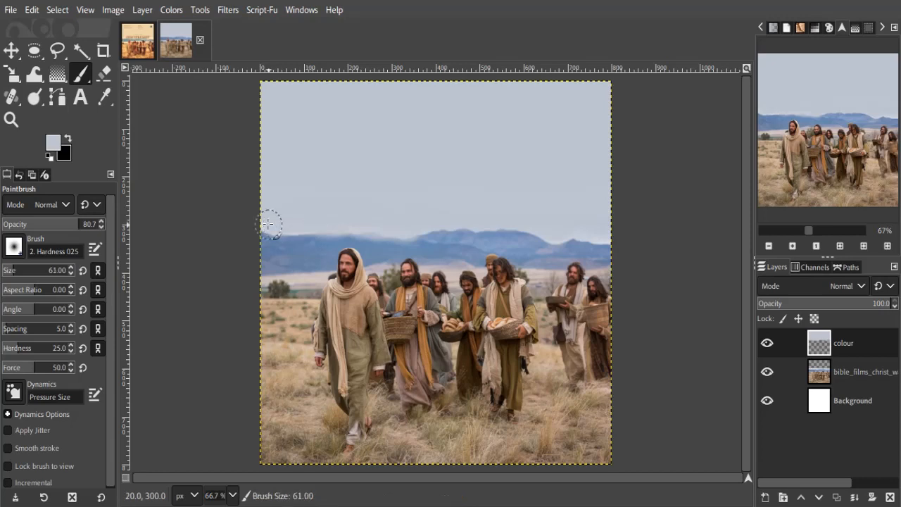
key(bracketleft)
key(bracketleft)
key(bracketleft)
key(bracketleft)
key(bracketleft)
key(bracketleft)
key(bracketleft)
key(bracketleft)
key(bracketleft)
key(bracketleft)
key(bracketleft)
key(bracketleft)
key(bracketleft)
key(bracketleft)
key(bracketleft)
key(bracketleft)
key(bracketleft)
key(bracketleft)
key(bracketleft)
key(bracketleft)
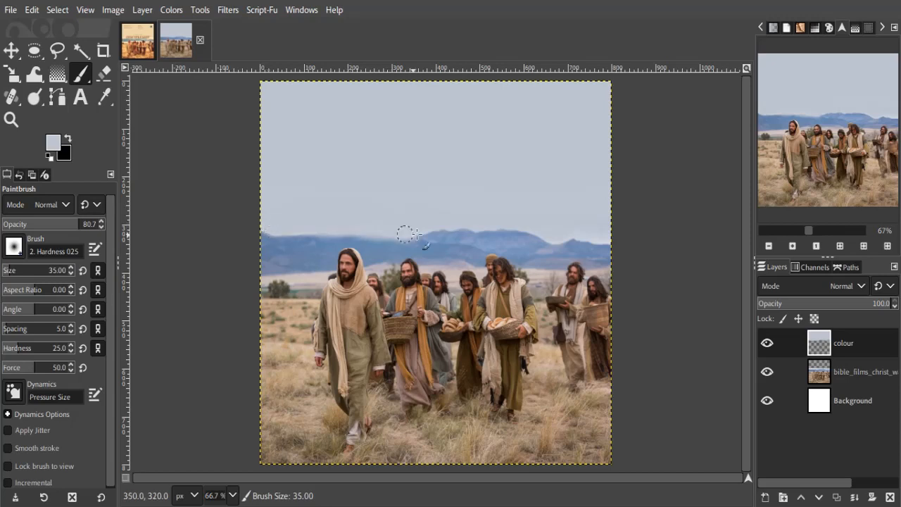
drag(418, 234, 624, 237)
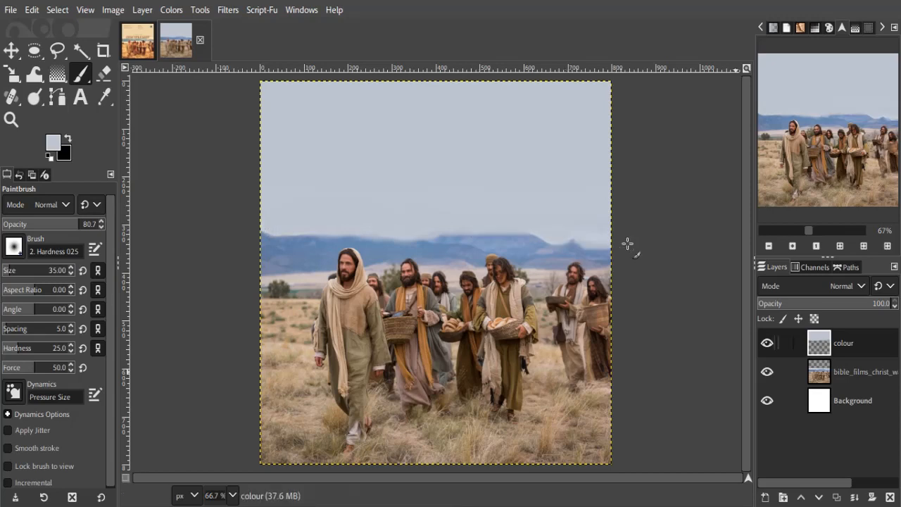
Step: Darken the painted sky on the colour layer with a Curves adjustment
click(171, 10)
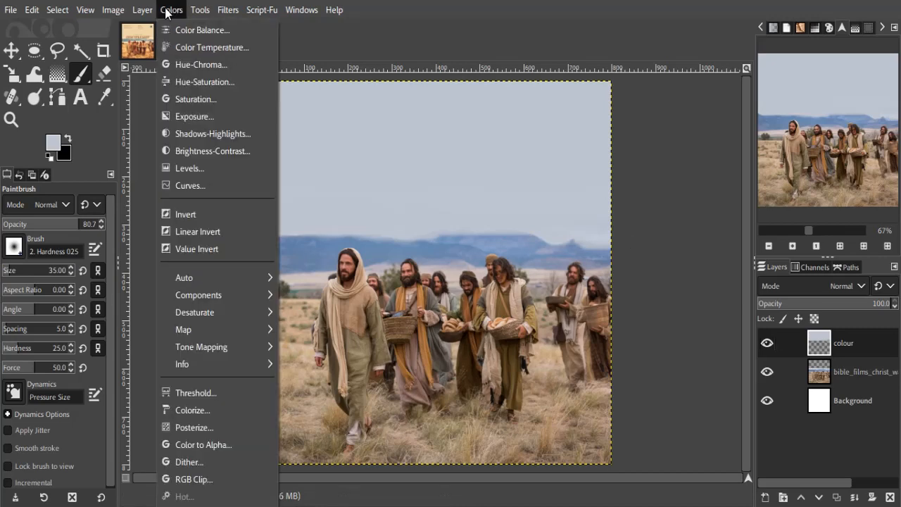
key(Escape)
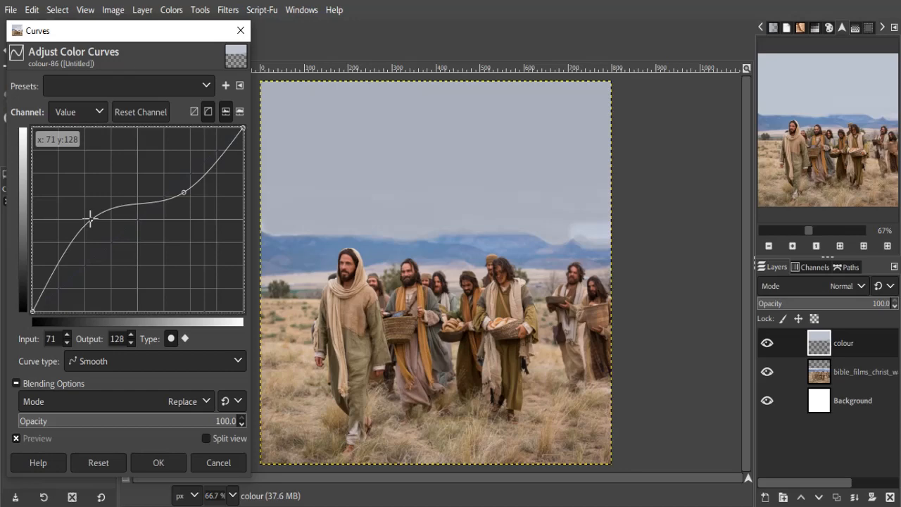
Step: Create a new layer from the visible image and open the Curves adjustment for it
right_click(866, 350)
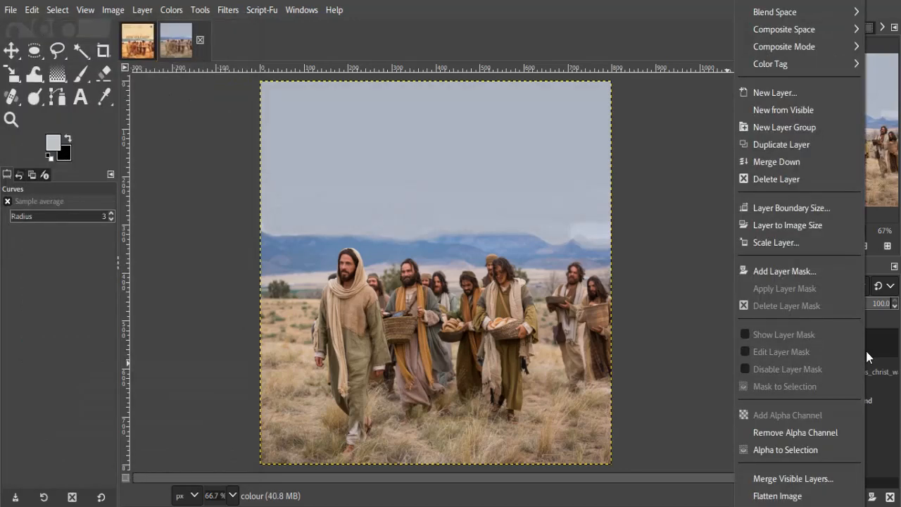
click(781, 115)
click(171, 10)
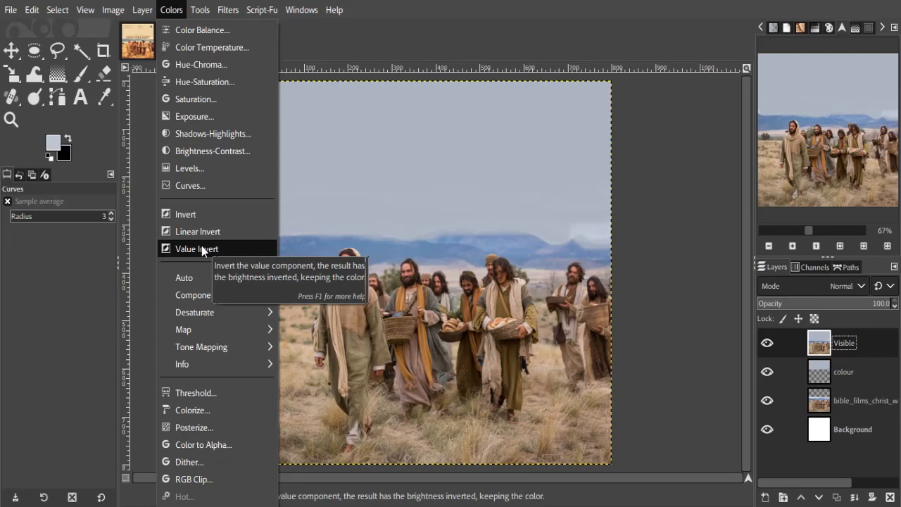
click(187, 185)
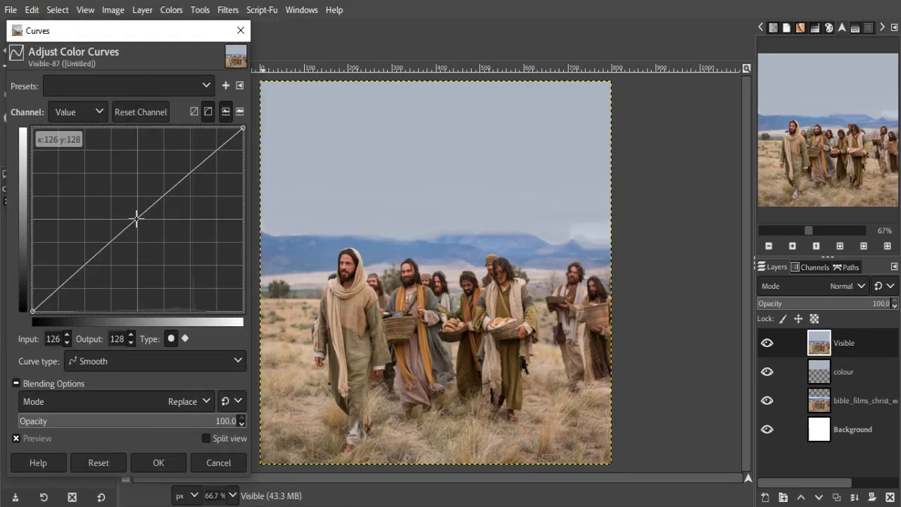
drag(136, 219, 146, 242)
click(177, 209)
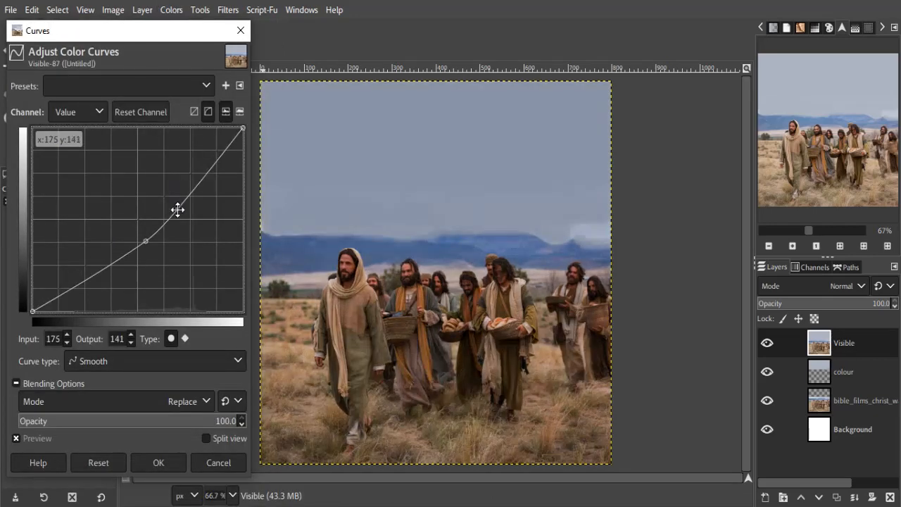
click(99, 465)
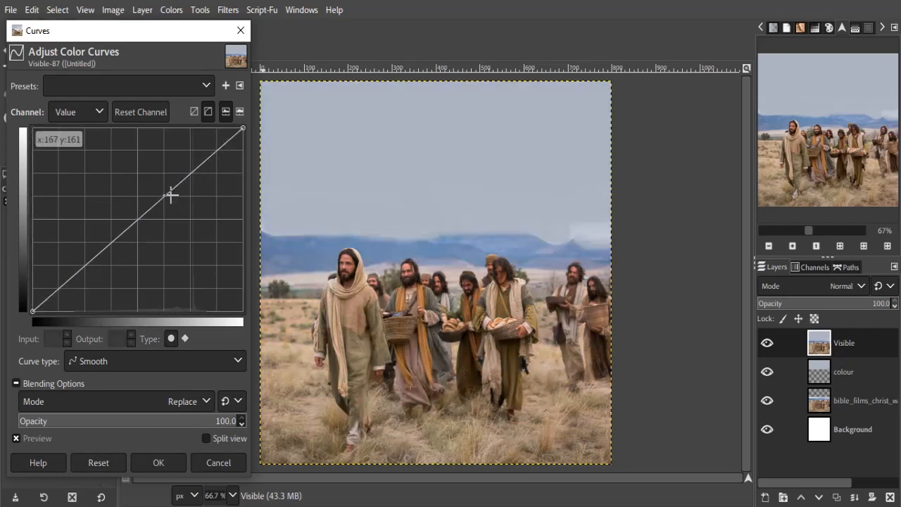
Step: Apply an S-shaped value curve to the Visible layer, pulling the shadows down and placing the highlight point at input 194, output 207
drag(170, 196, 161, 178)
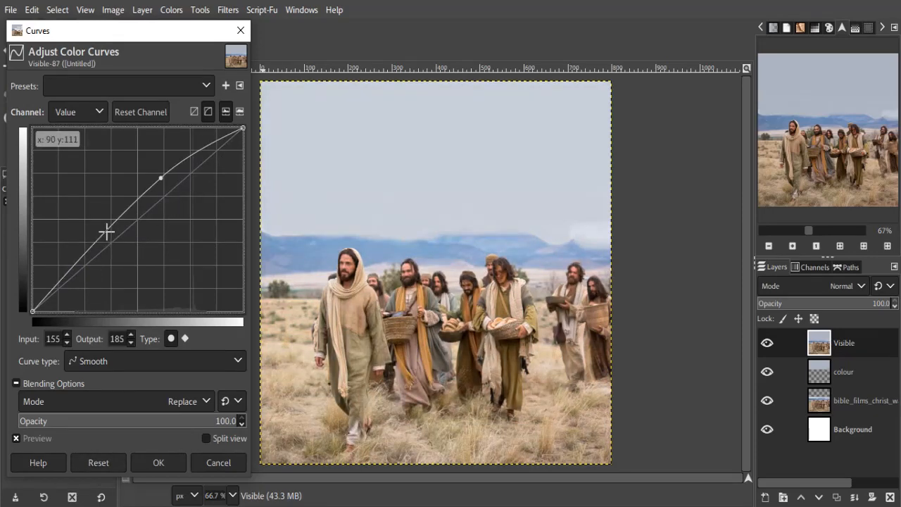
drag(106, 232, 118, 264)
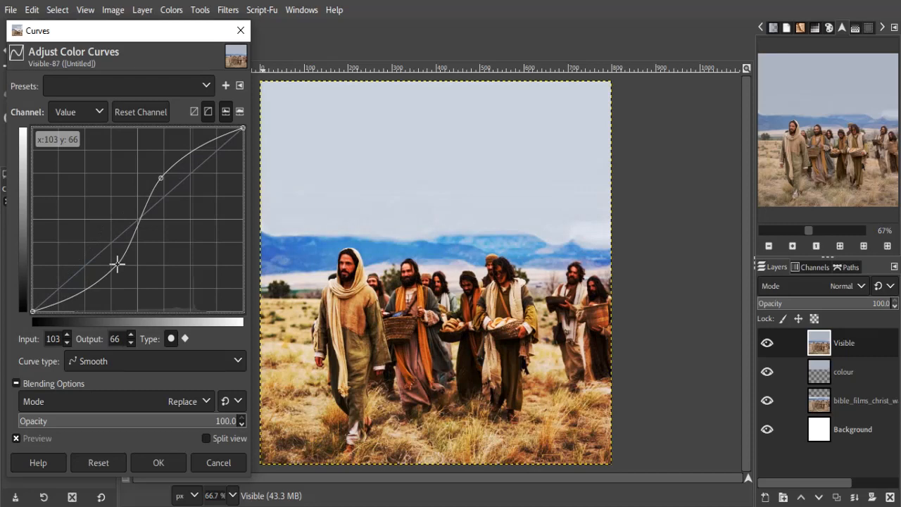
drag(118, 264, 119, 261)
drag(161, 177, 182, 166)
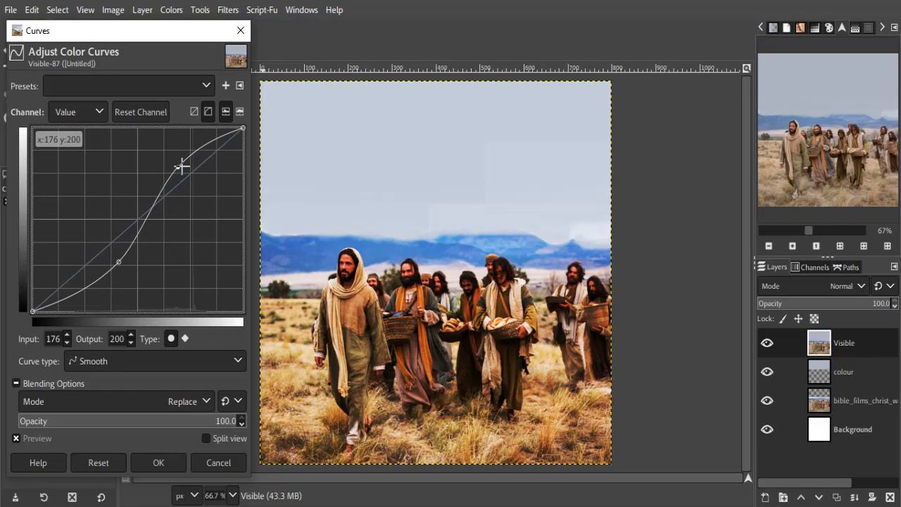
drag(181, 166, 192, 162)
click(30, 438)
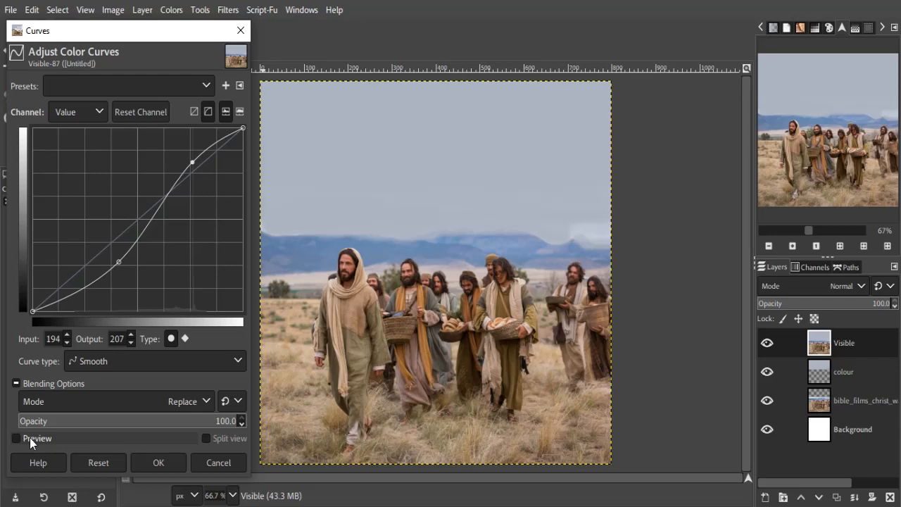
click(162, 462)
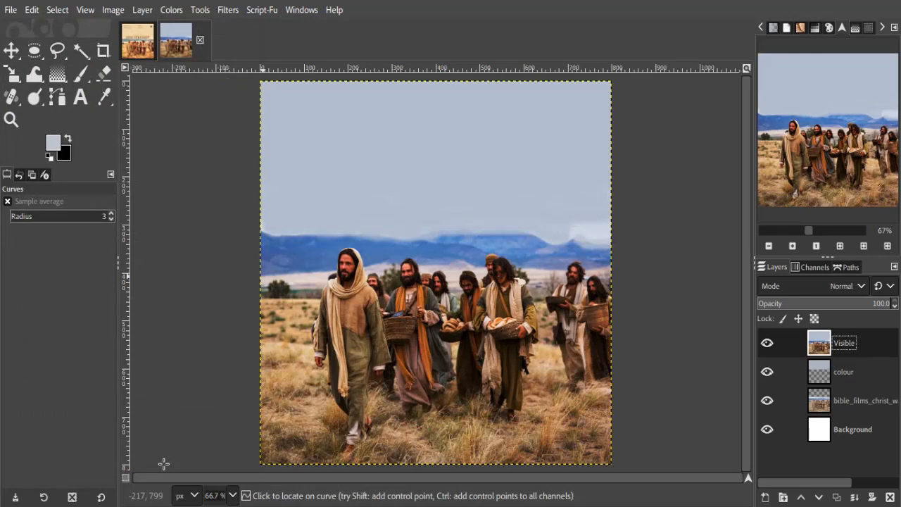
key(t)
click(366, 172)
text(A)
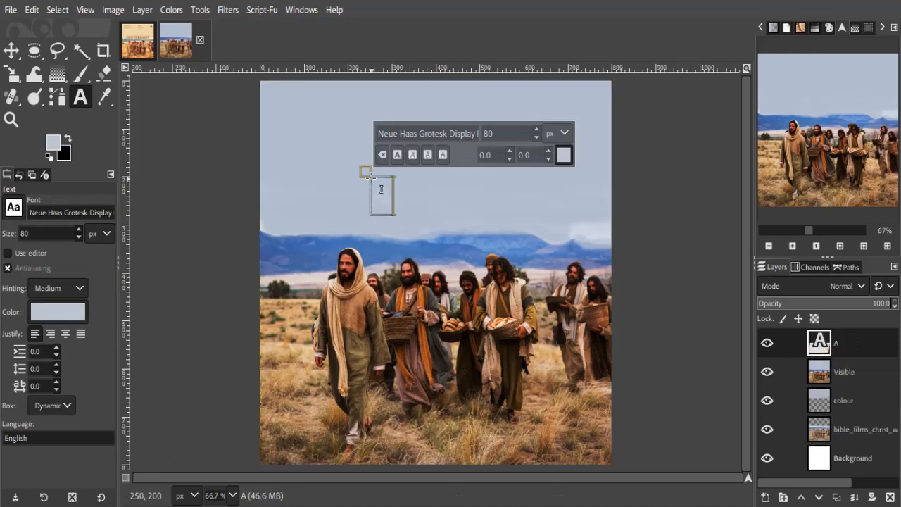
key(ctrl+z)
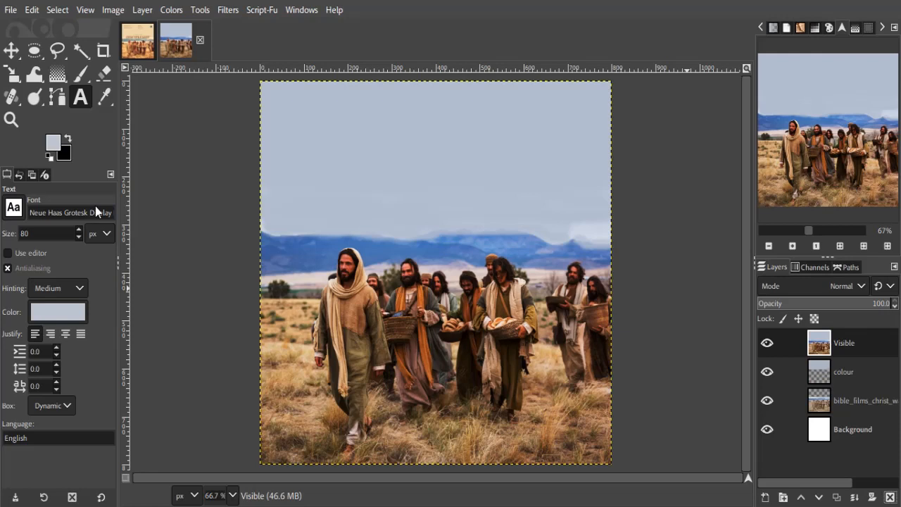
Step: Set the text colour to white and add the 80 px title text "A CALL TO" in the sky
key(d)
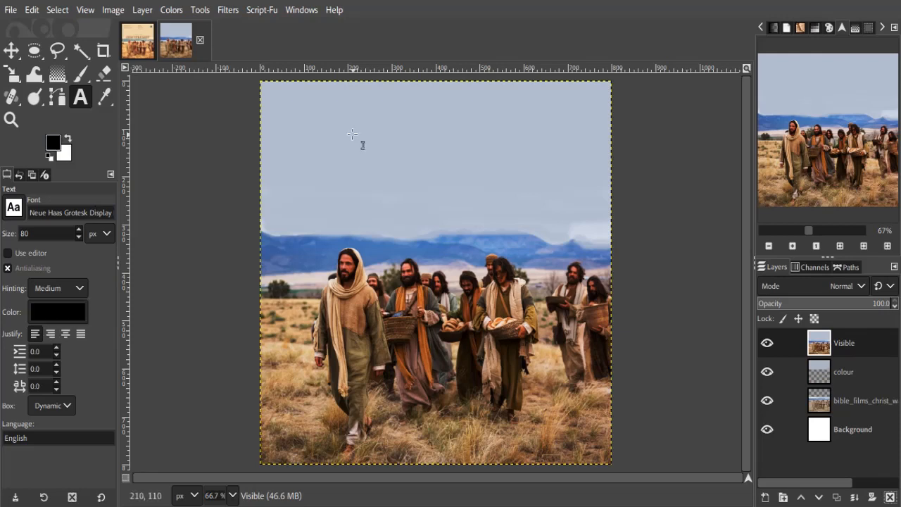
key(x)
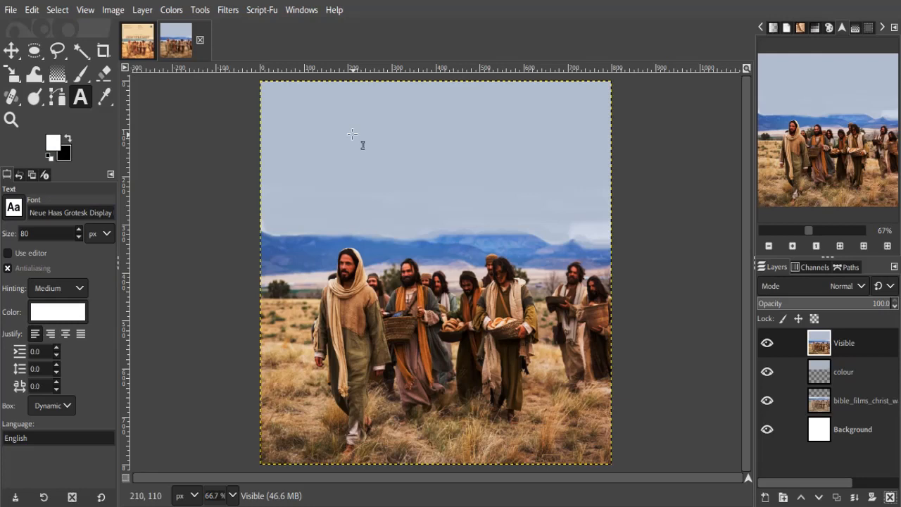
click(389, 181)
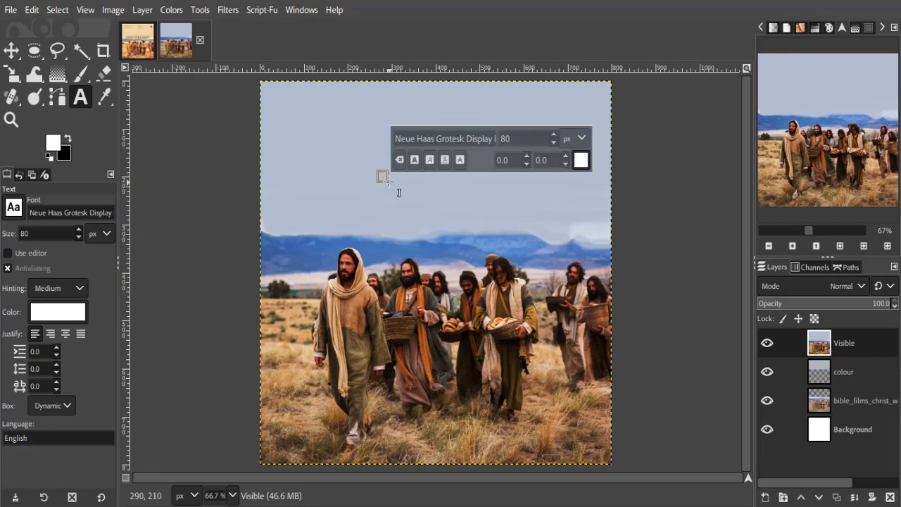
text(A)
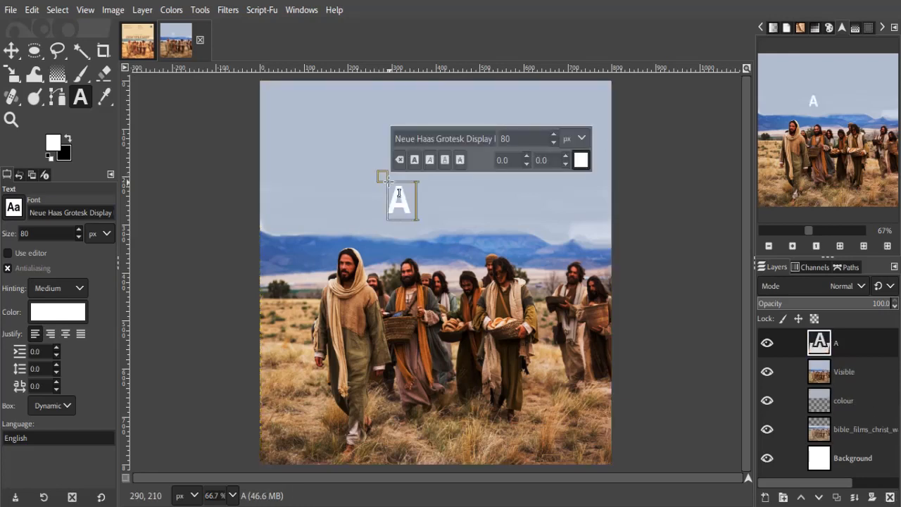
text( CA)
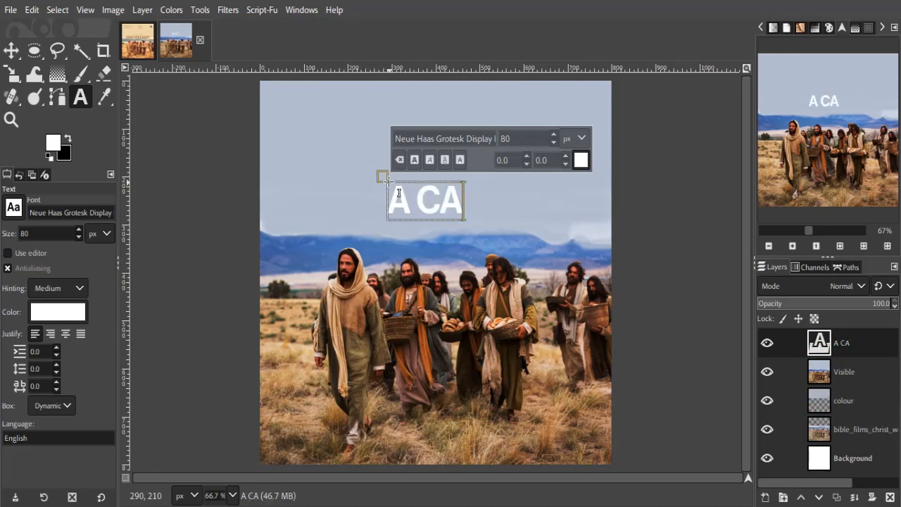
text(LL TO)
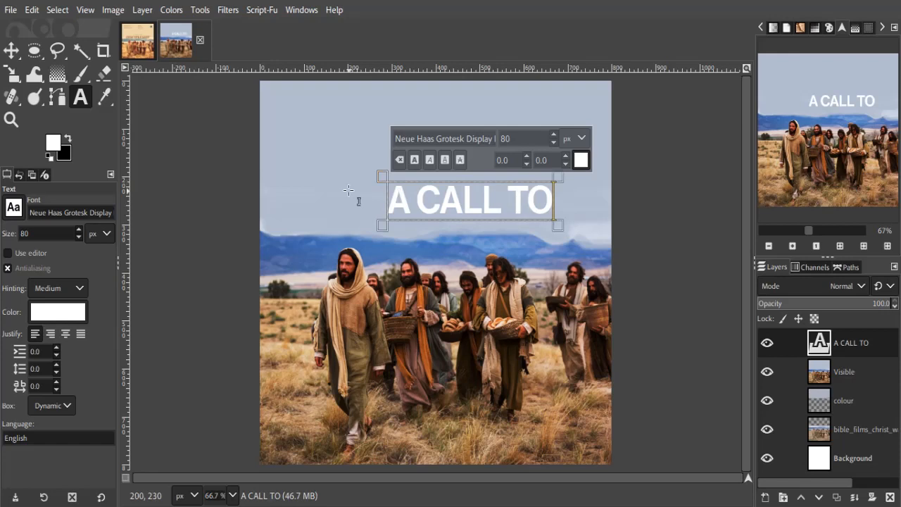
Step: Add a separate text layer "DISCIPLESHIP" beneath the "A CALL TO" line and set its font to Playfair Display Bold
click(323, 201)
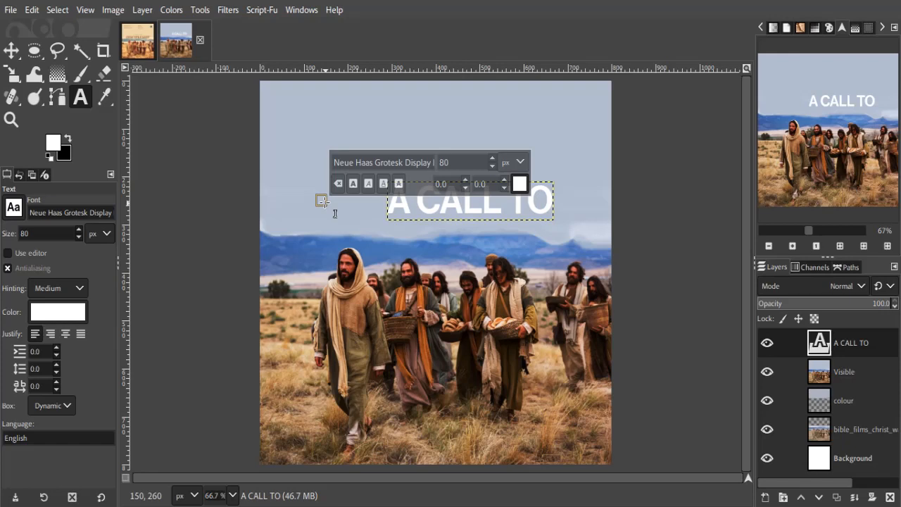
key(ctrl+v)
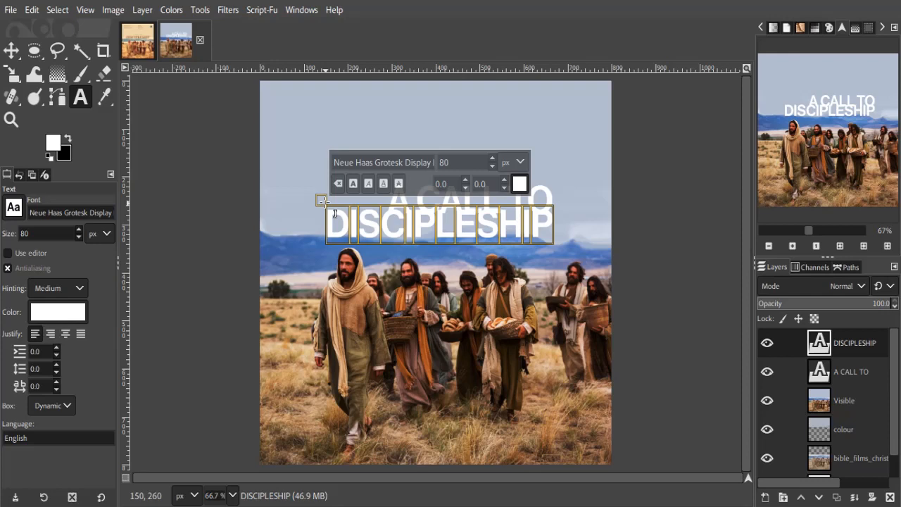
click(373, 162)
text(Playf)
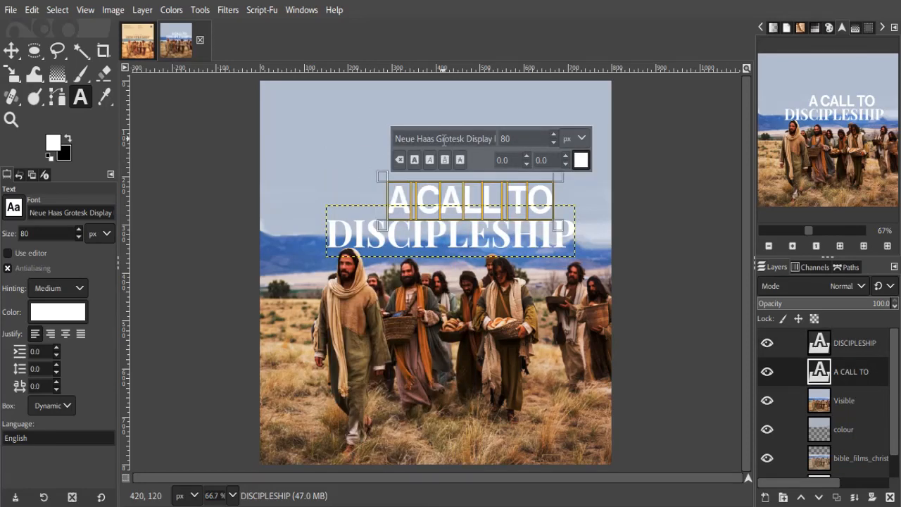
Step: Change the "A CALL TO" text to Playfair Display Medium at 40 px
click(444, 138)
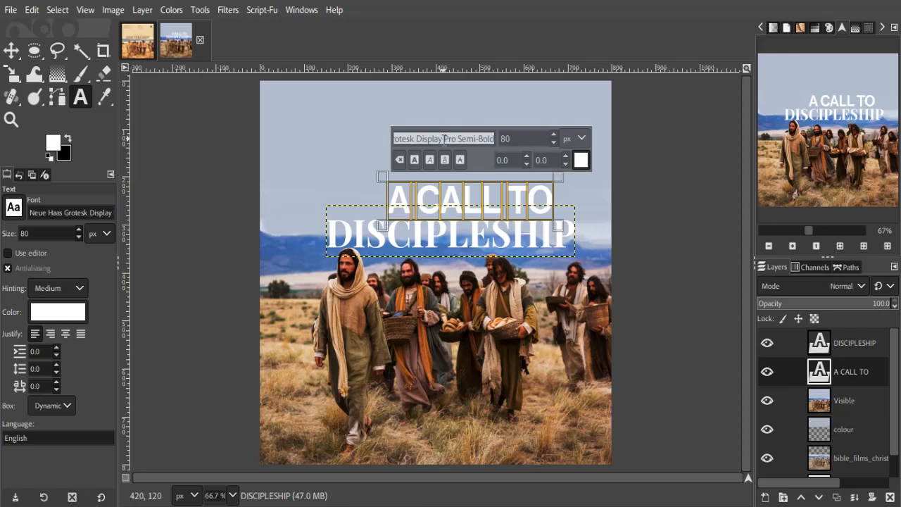
text(Pl)
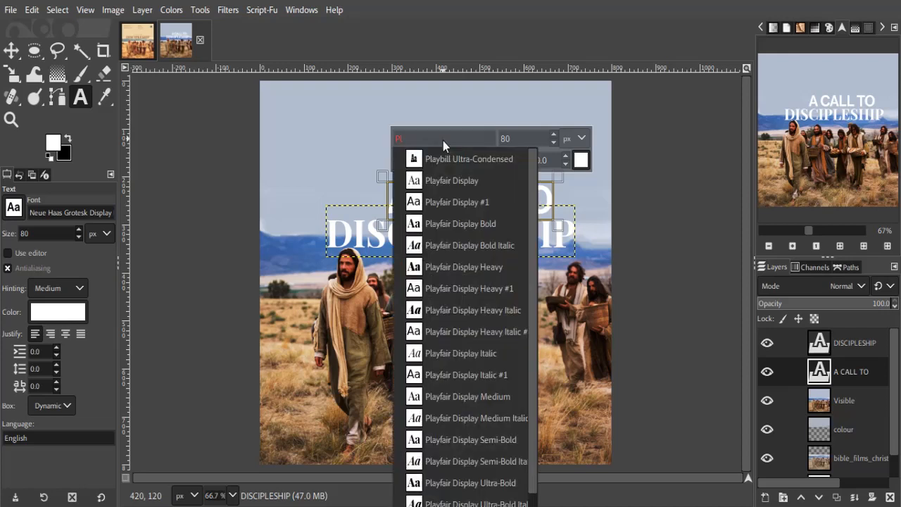
click(481, 396)
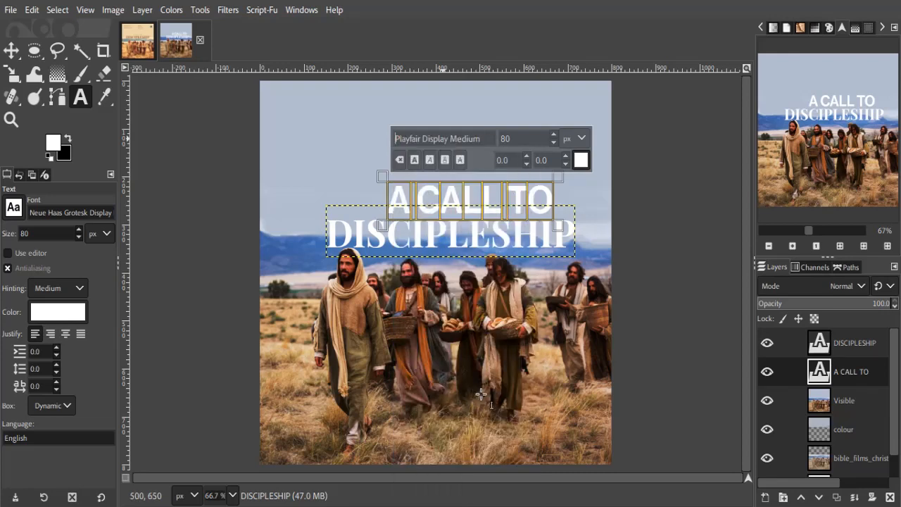
click(554, 143)
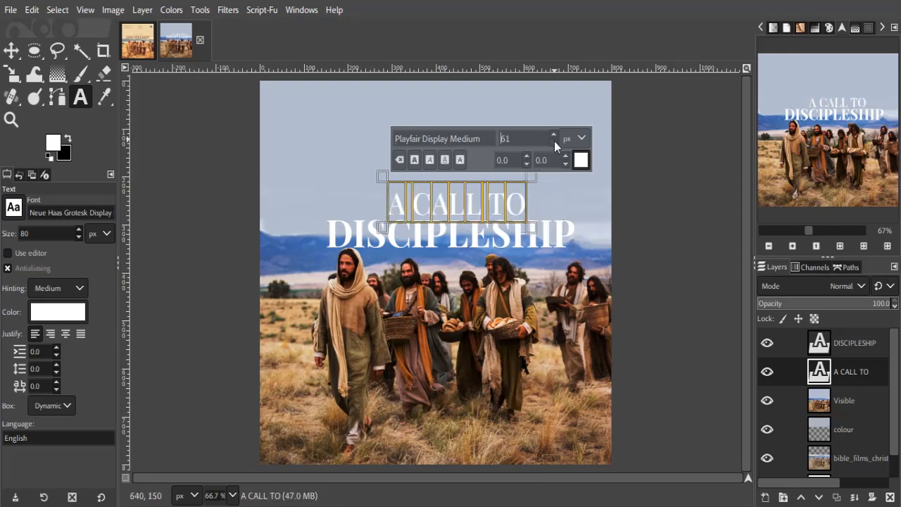
click(554, 143)
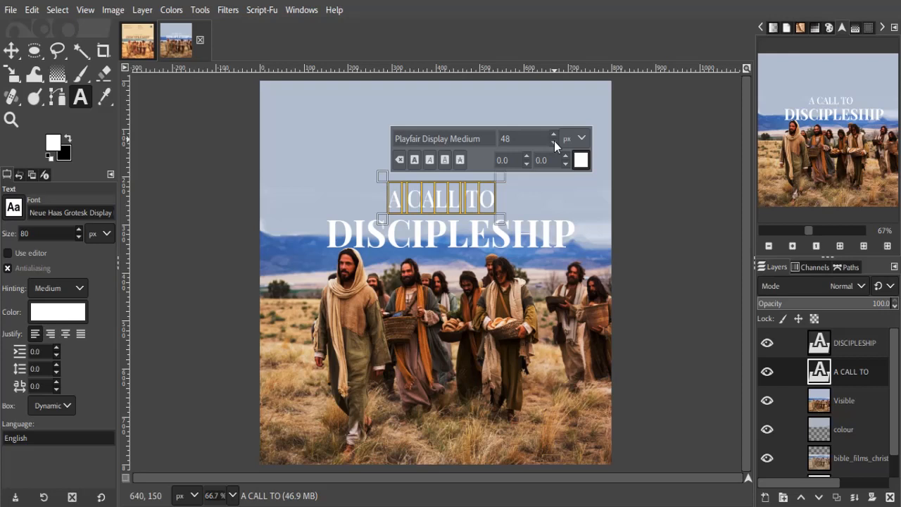
click(554, 143)
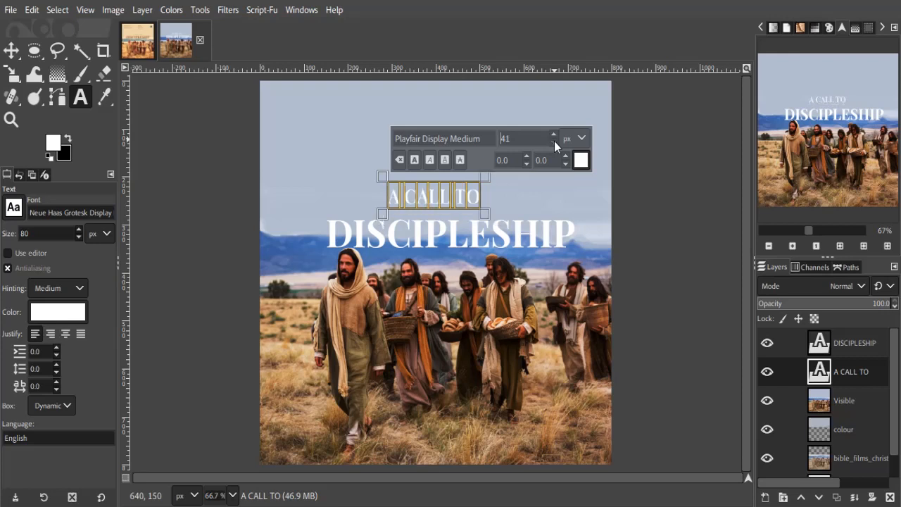
click(554, 143)
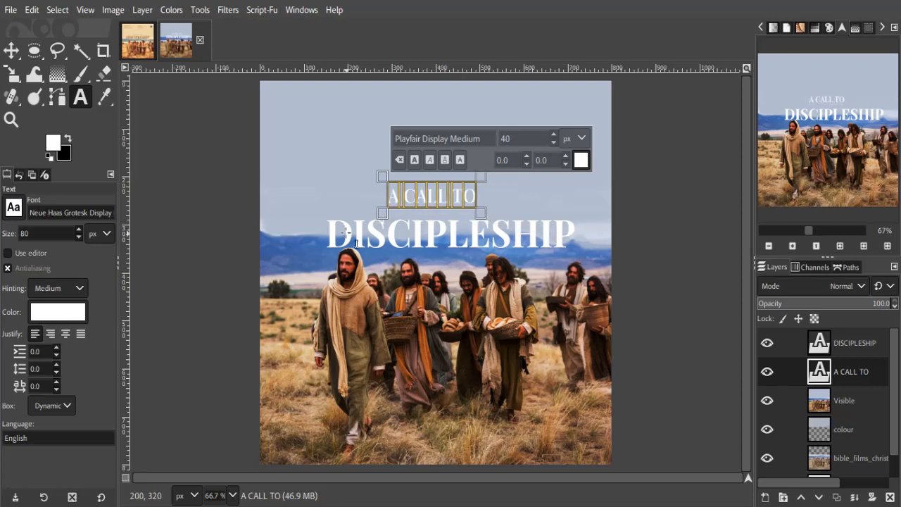
Step: Set the size of the whole "DISCIPLESHIP" text to 90 px
click(427, 237)
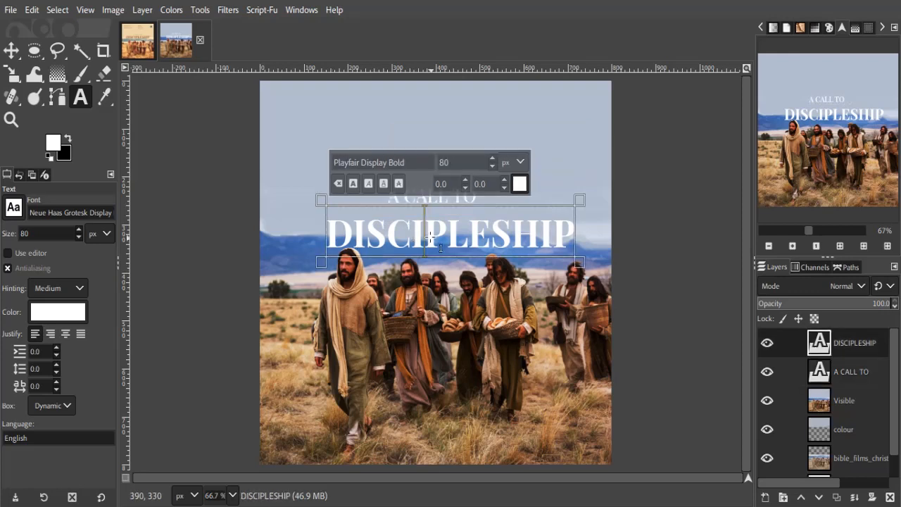
key(ctrl+a)
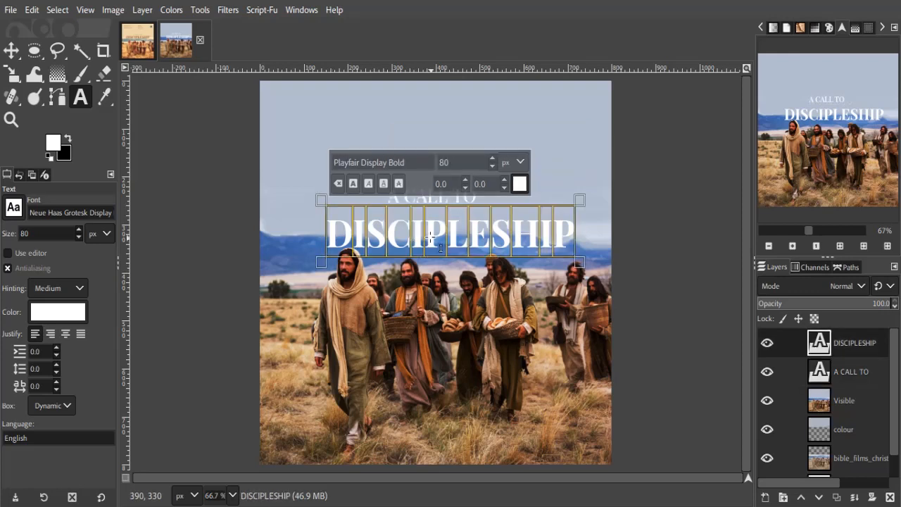
click(494, 159)
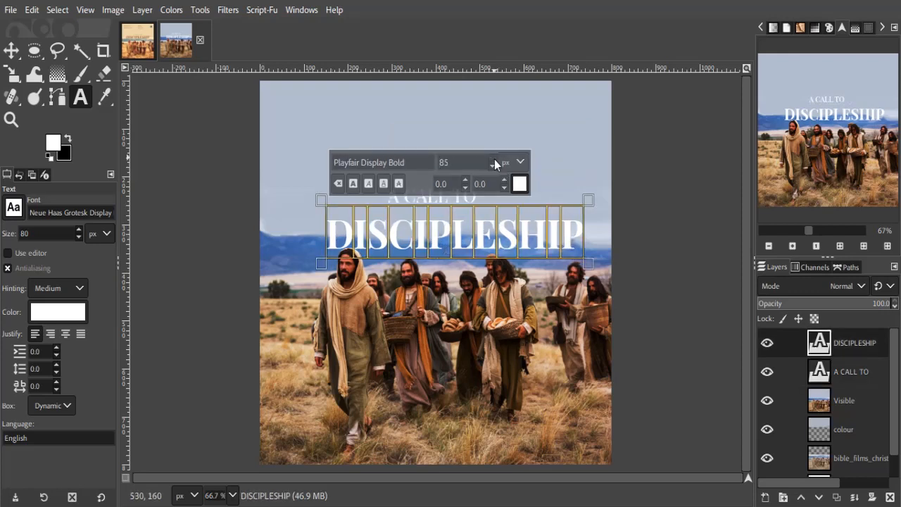
click(495, 159)
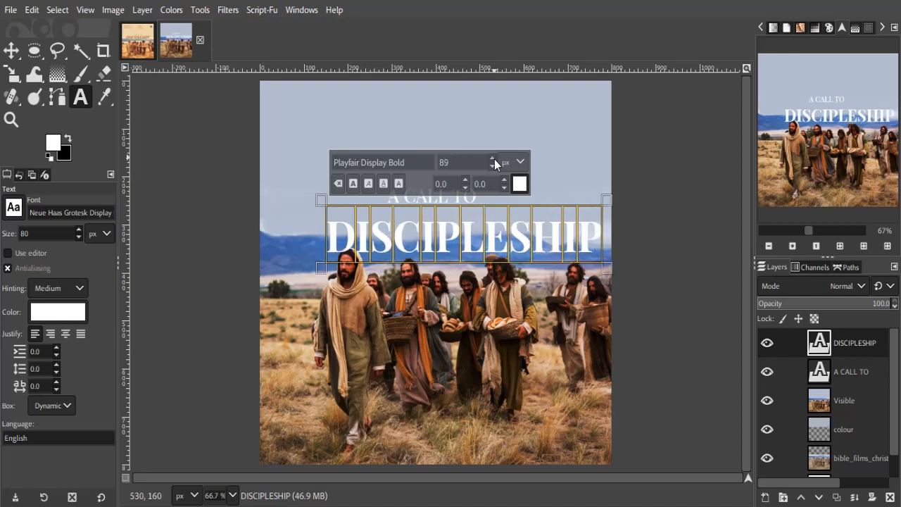
Step: Move the "DISCIPLESHIP" text about 70 px left and 20 px up, centring it across the flyer beneath "A CALL TO"
key(m)
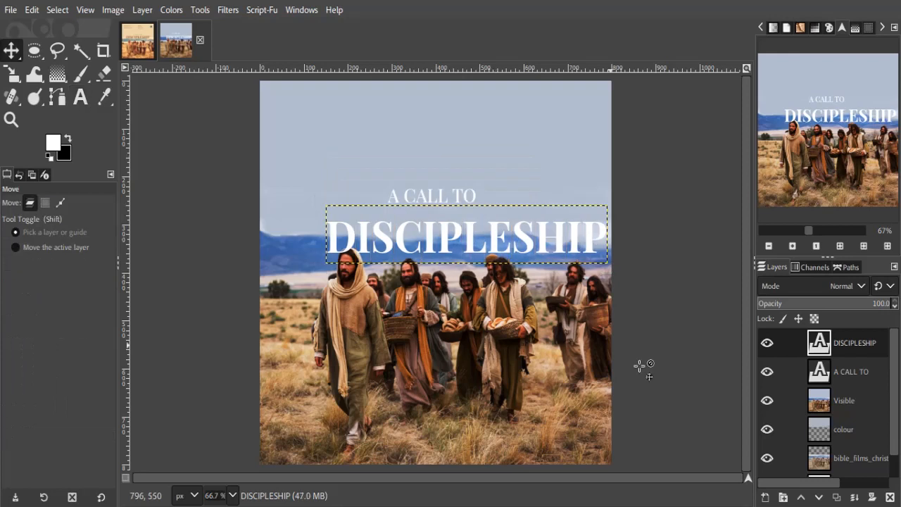
click(404, 241)
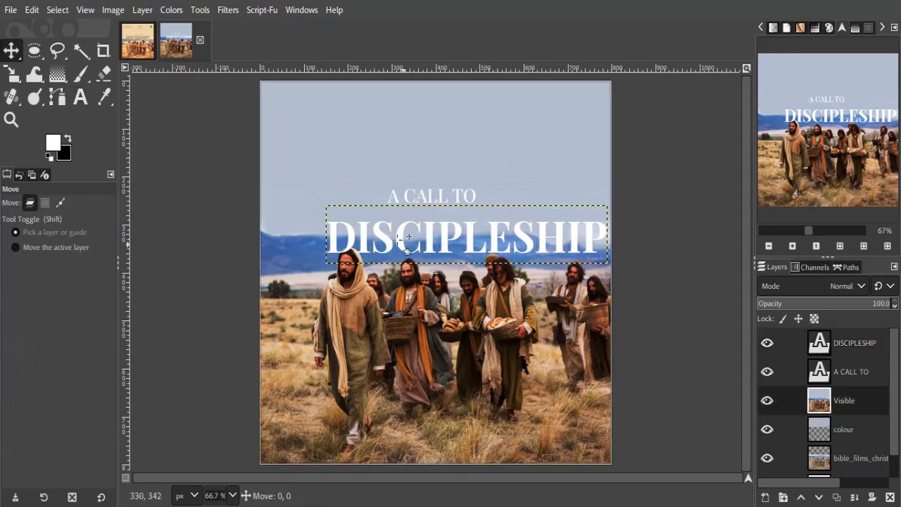
click(387, 226)
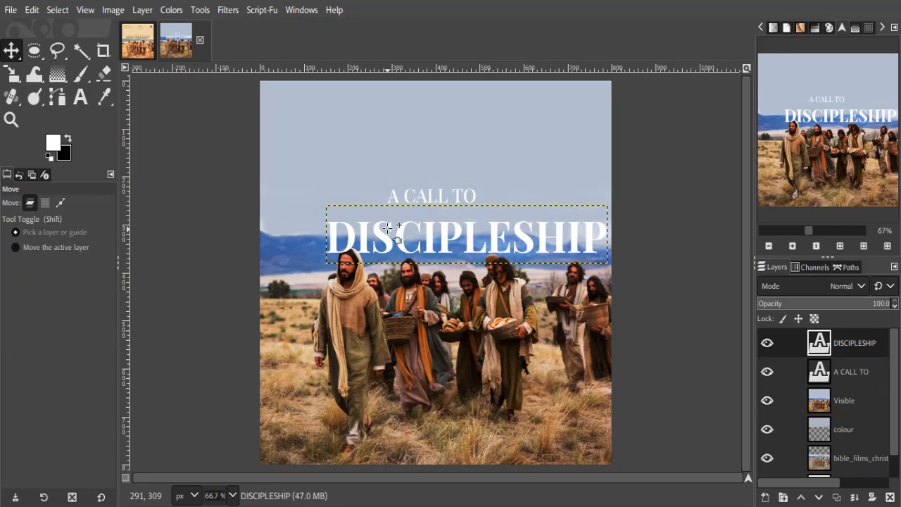
drag(386, 226, 373, 224)
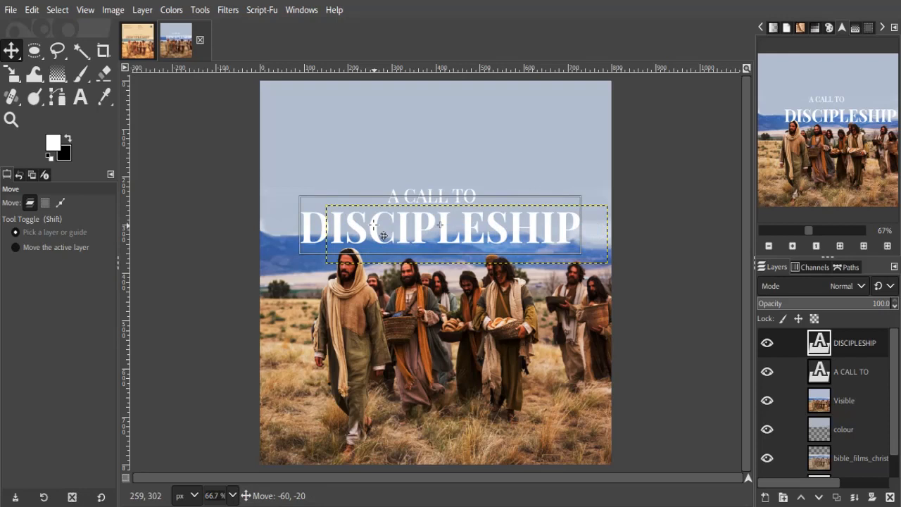
drag(373, 224, 370, 224)
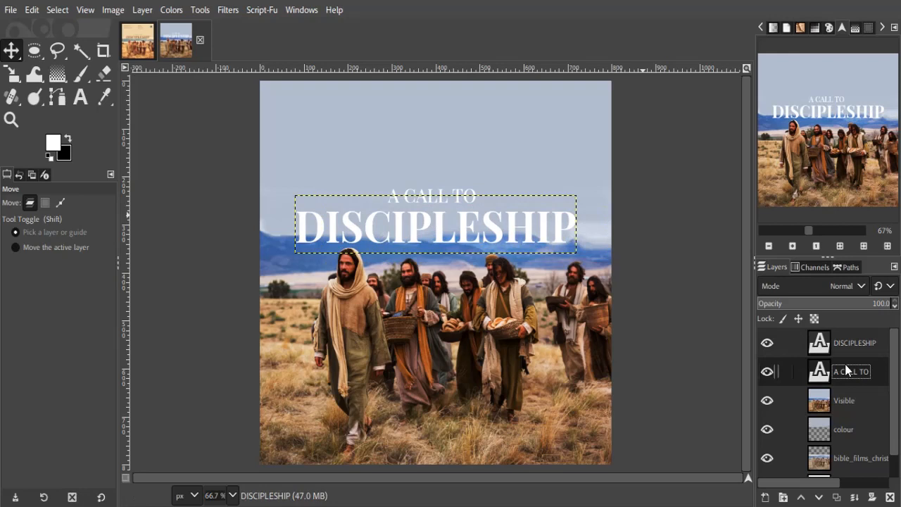
Step: Set the "A CALL TO" text size to 35 px and widen its letter spacing
key(t)
click(444, 197)
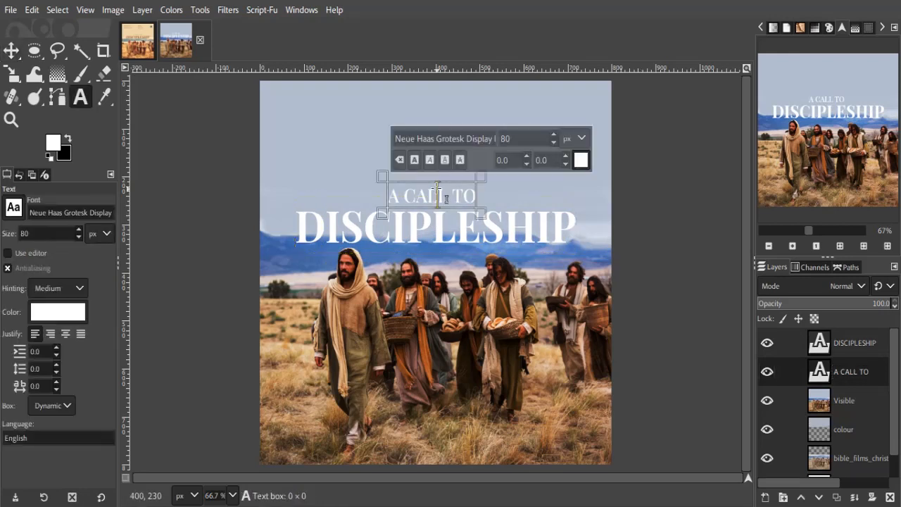
triple_click(446, 199)
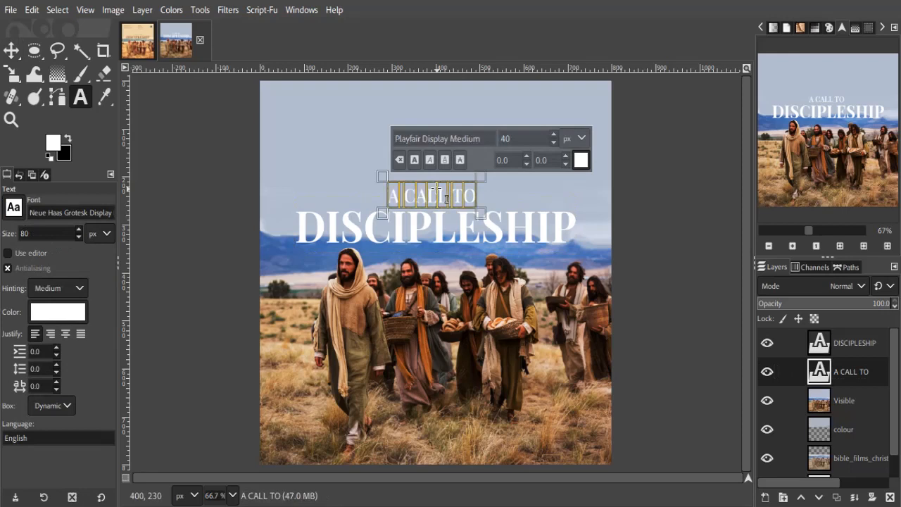
click(554, 143)
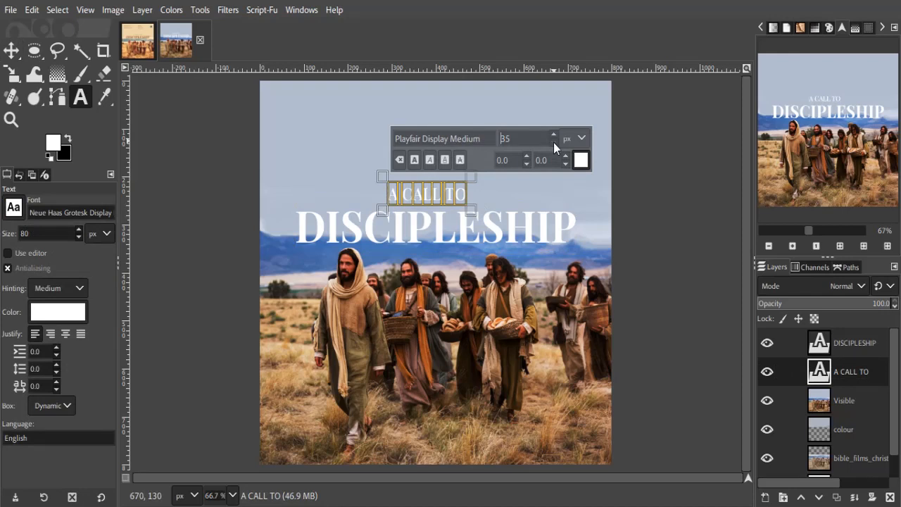
scroll(55, 386, up, 5)
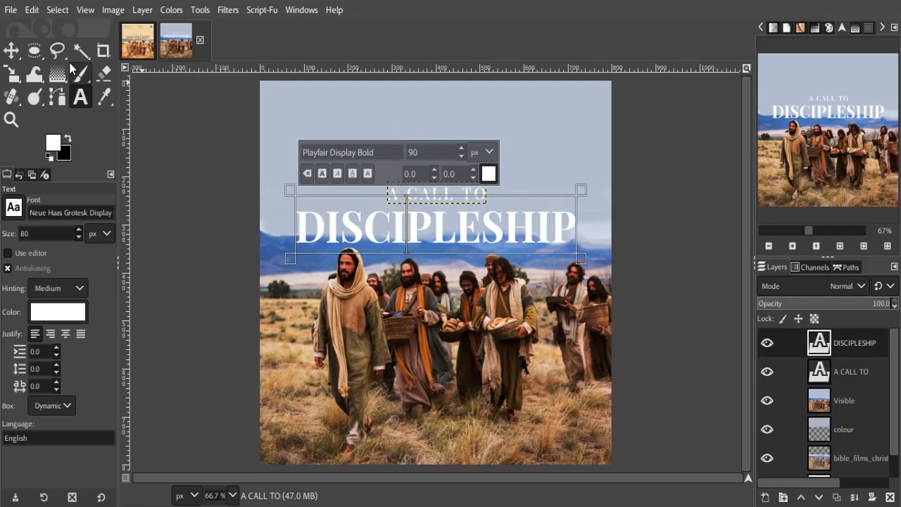
Step: Add a separate text layer reading "30th Feb., 2022" in the sky near the flyer's upper-left corner
click(286, 105)
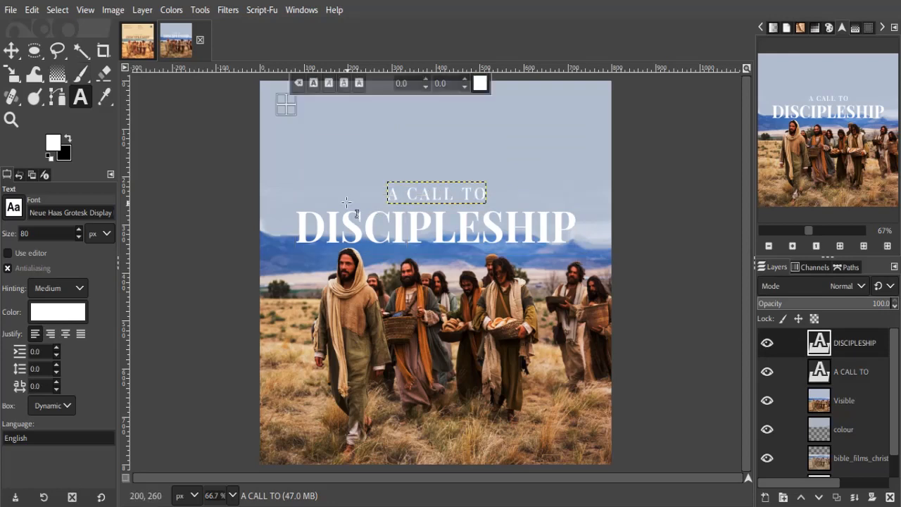
text(3)
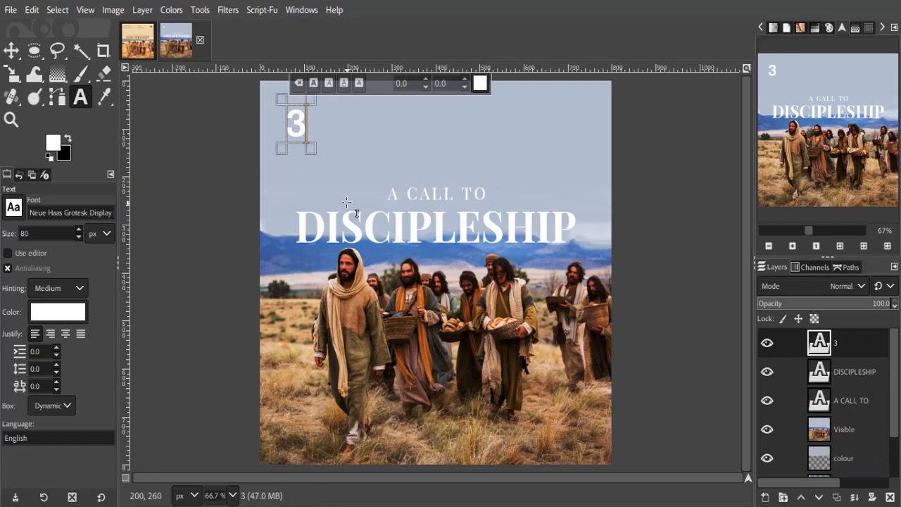
text(0th)
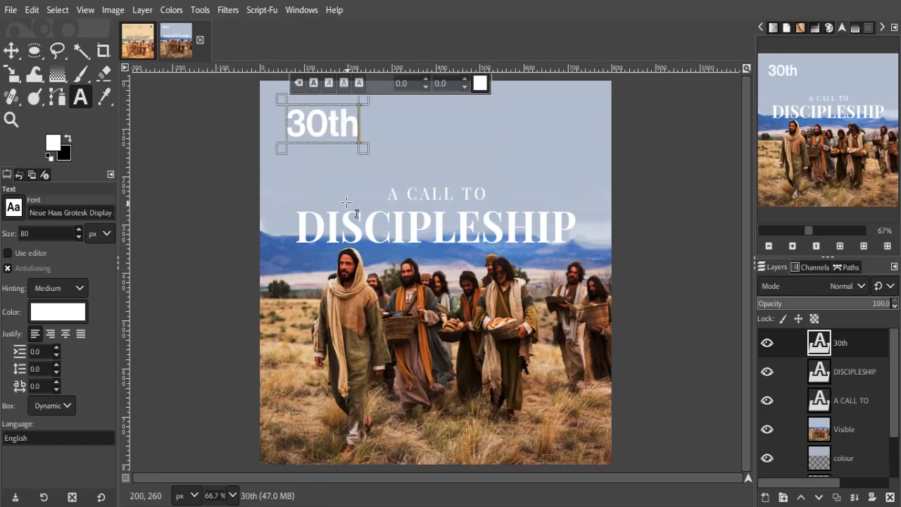
text( Feb.)
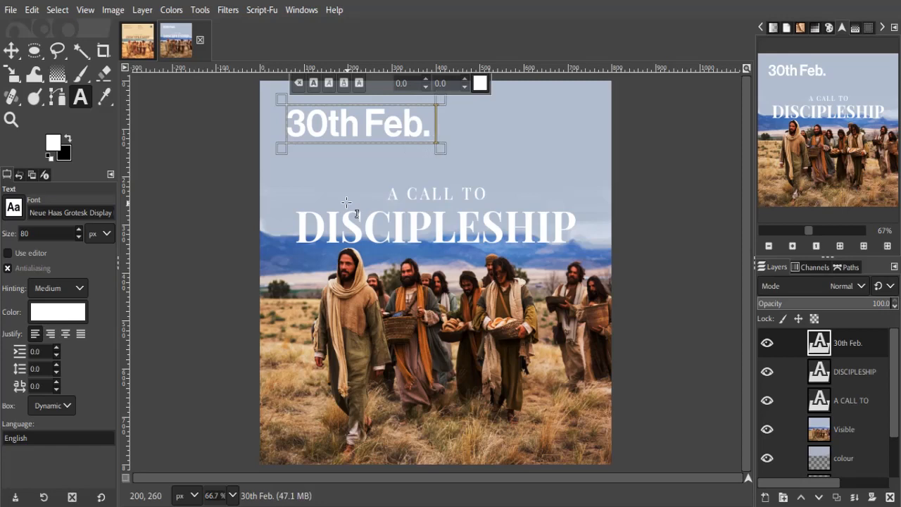
key(BackSpace)
text(,)
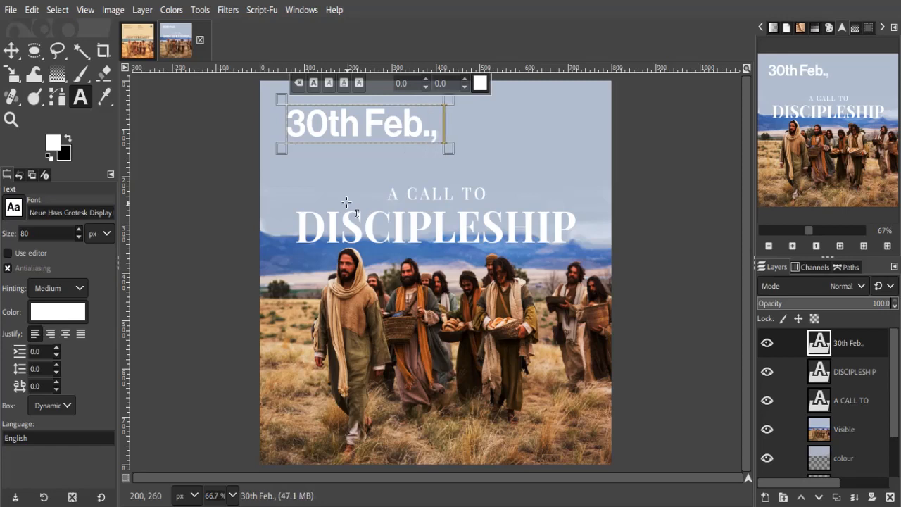
text( 20)
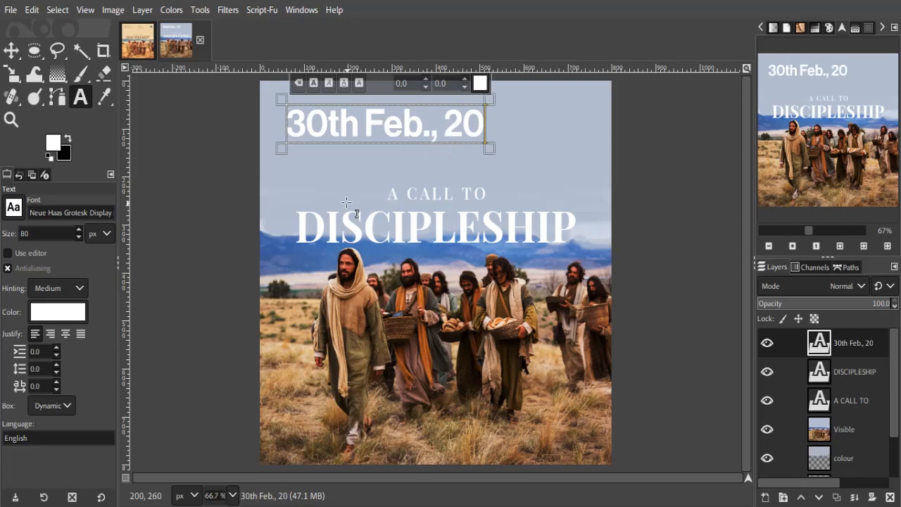
text(22)
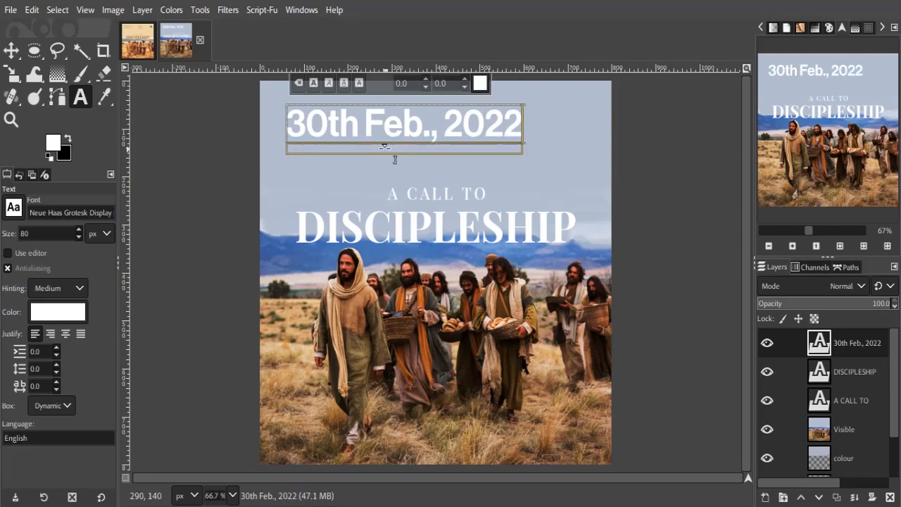
Step: Set the whole date text to the Inter Bold font and reduce its size to about 30 px
key(Escape)
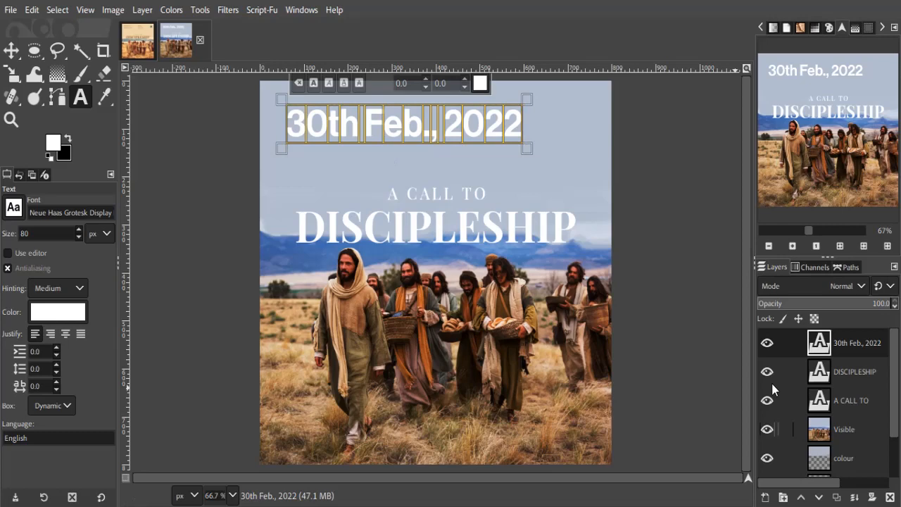
scroll(432, 140, up, 1)
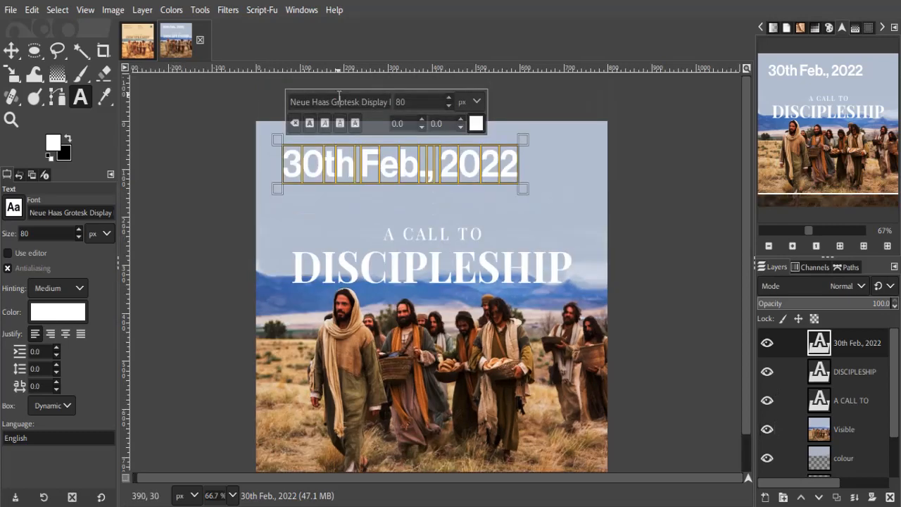
triple_click(339, 100)
text(Unter)
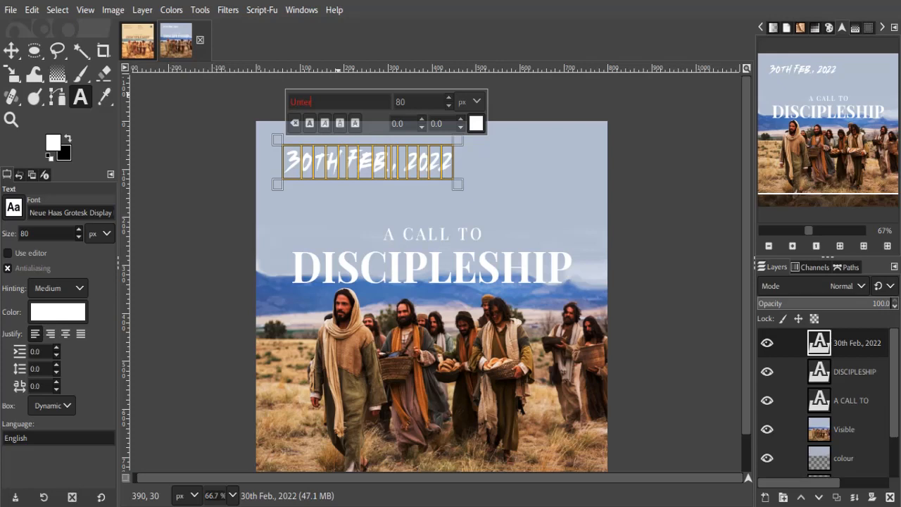
key(BackSpace)
key(BackSpace)
key(BackSpace)
key(BackSpace)
key(BackSpace)
text(Inter)
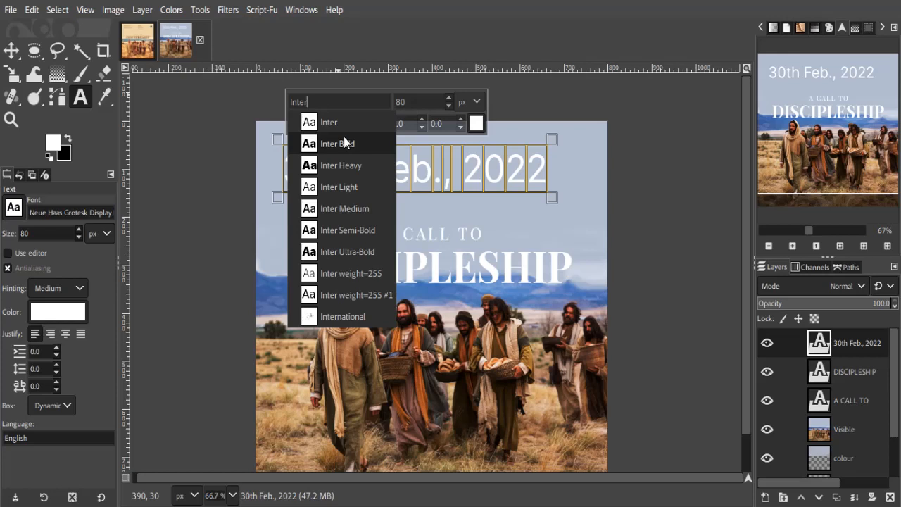
click(345, 143)
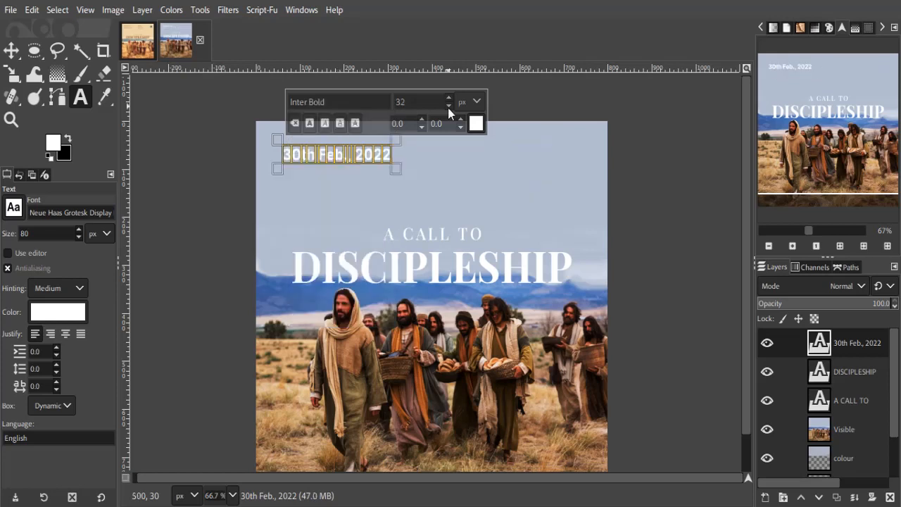
click(448, 108)
click(448, 108)
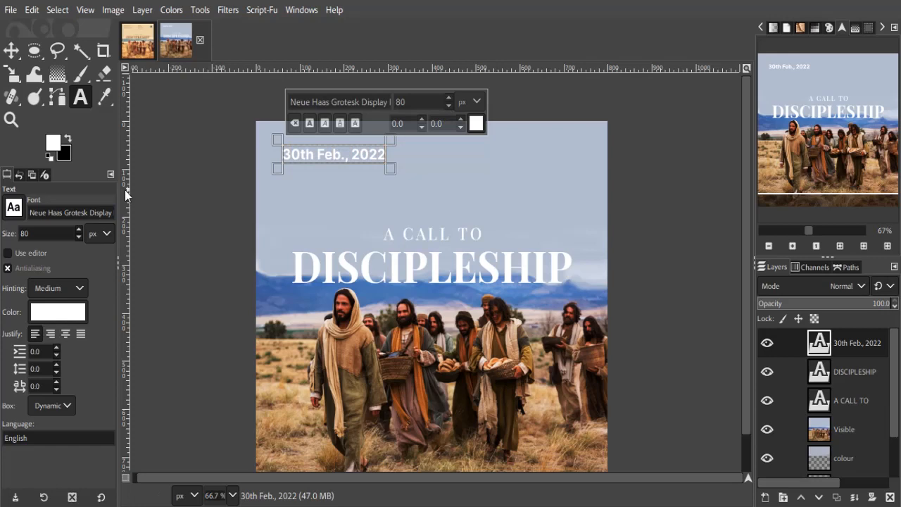
Step: Place two vertical margin guides on the flyer, at about 40 px and about 760 px
drag(125, 190, 276, 198)
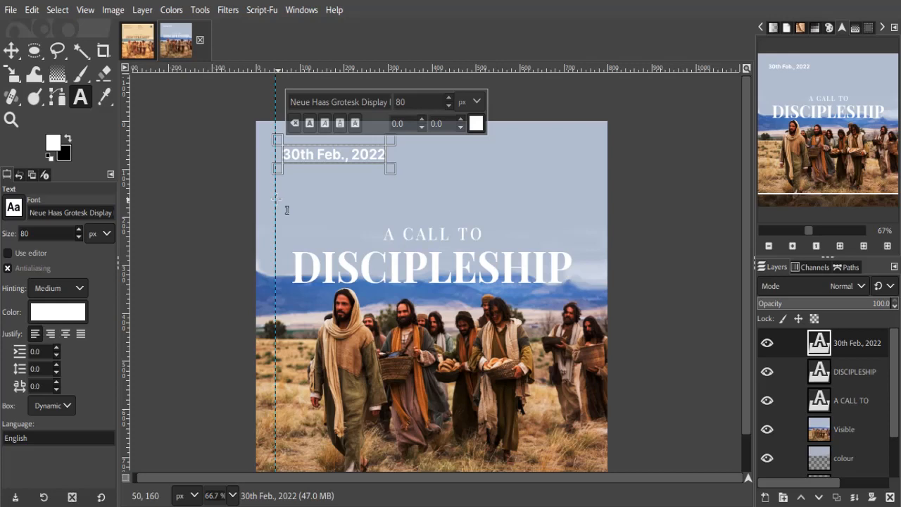
key(m)
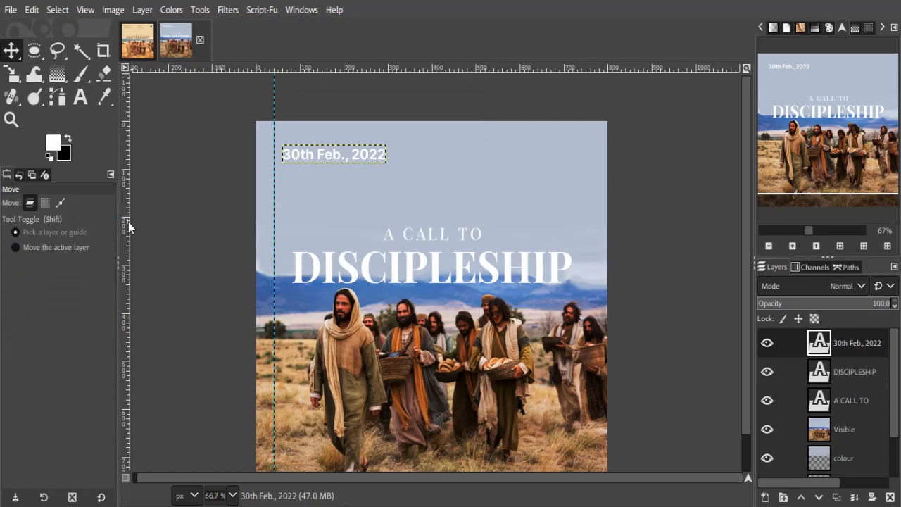
drag(128, 222, 591, 243)
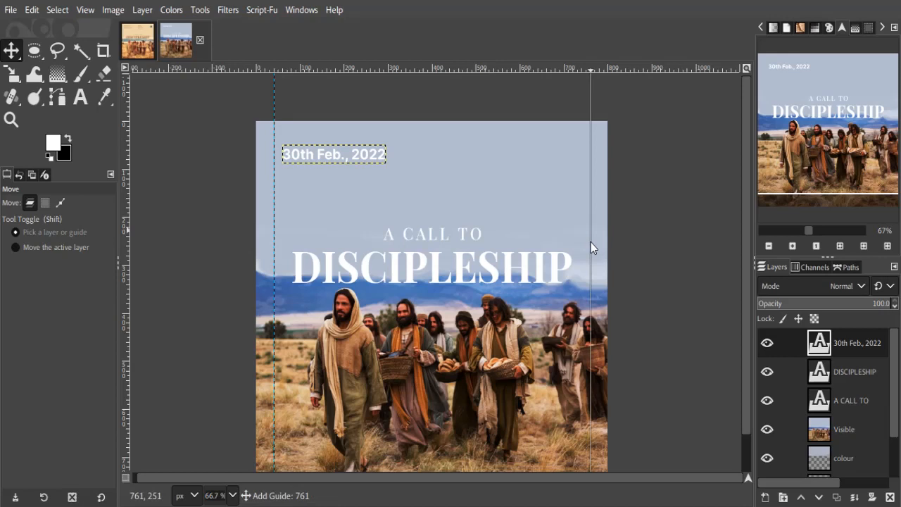
drag(591, 247, 591, 247)
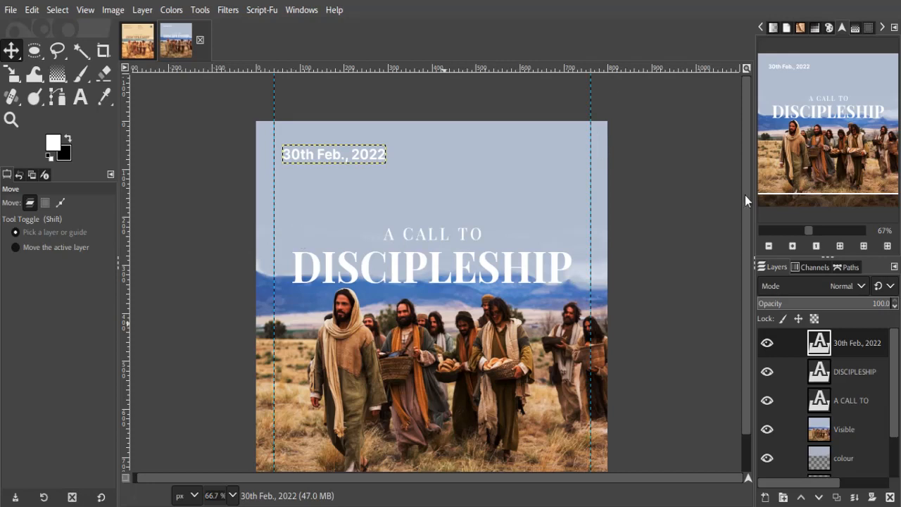
Step: Nudge the "A CALL TO" text slightly down, closer to the "DISCIPLESHIP" line
scroll(537, 224, down, 2)
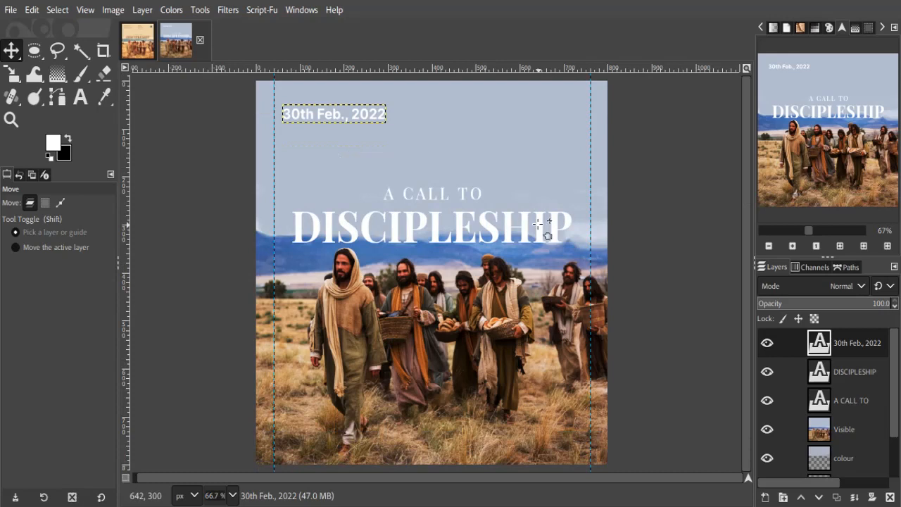
click(466, 191)
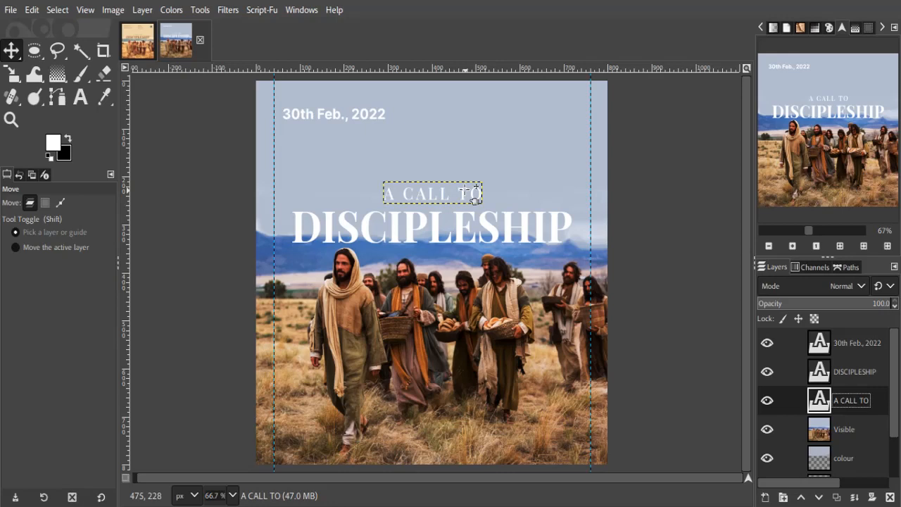
drag(473, 196, 473, 199)
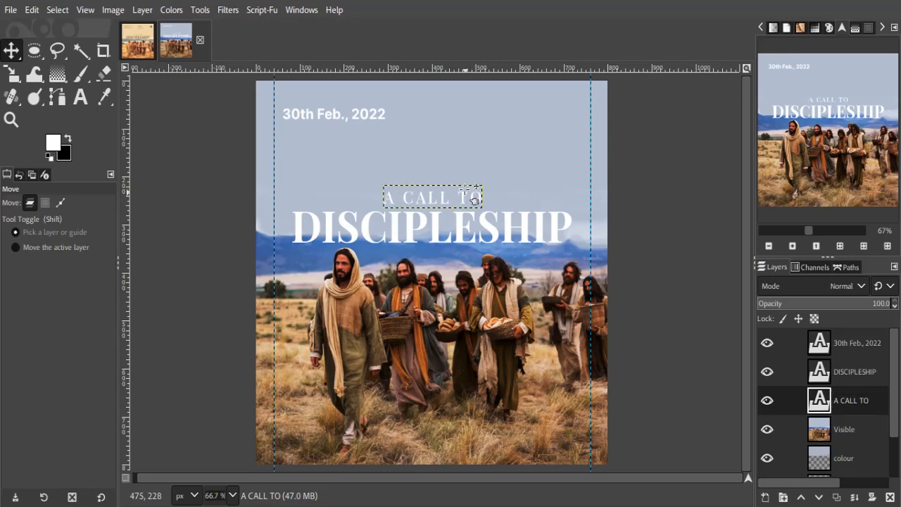
Step: Reduce the whole date text to 25 px and move it so its left edge meets the flyer's left margin guide
drag(748, 478, 750, 475)
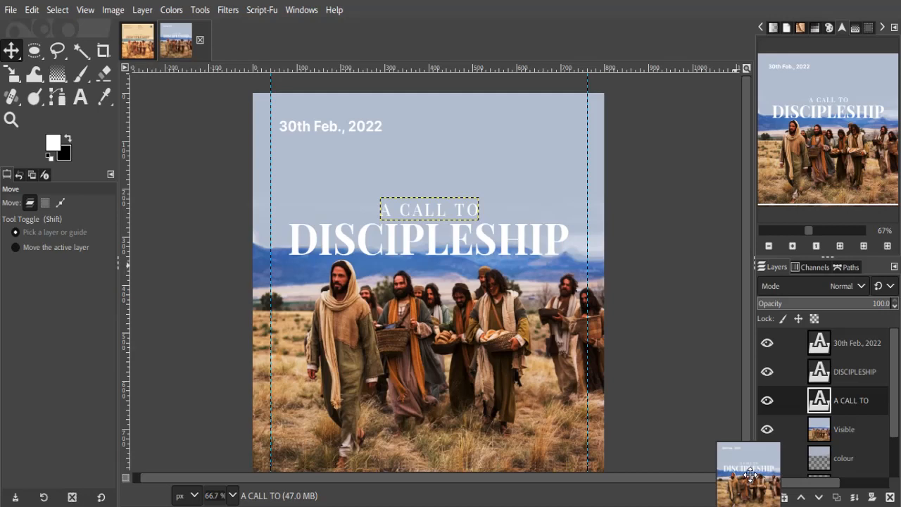
drag(750, 475, 750, 479)
key(t)
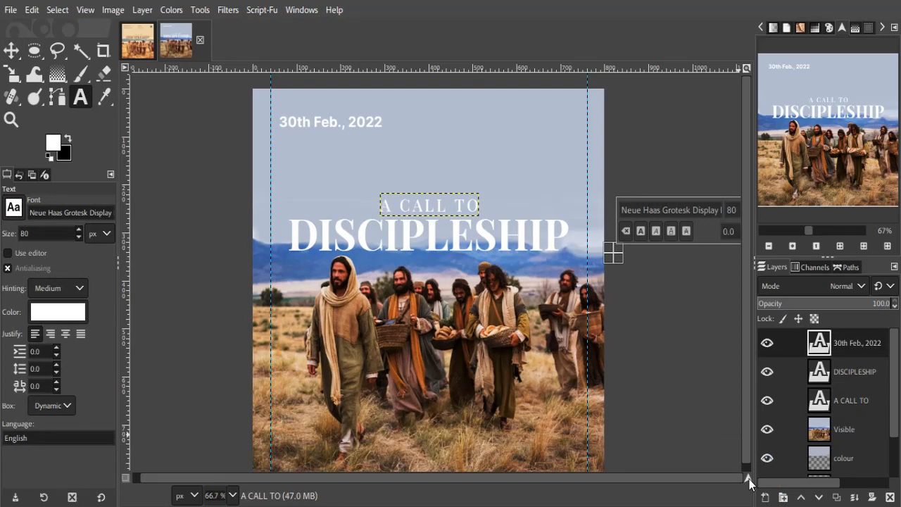
click(325, 176)
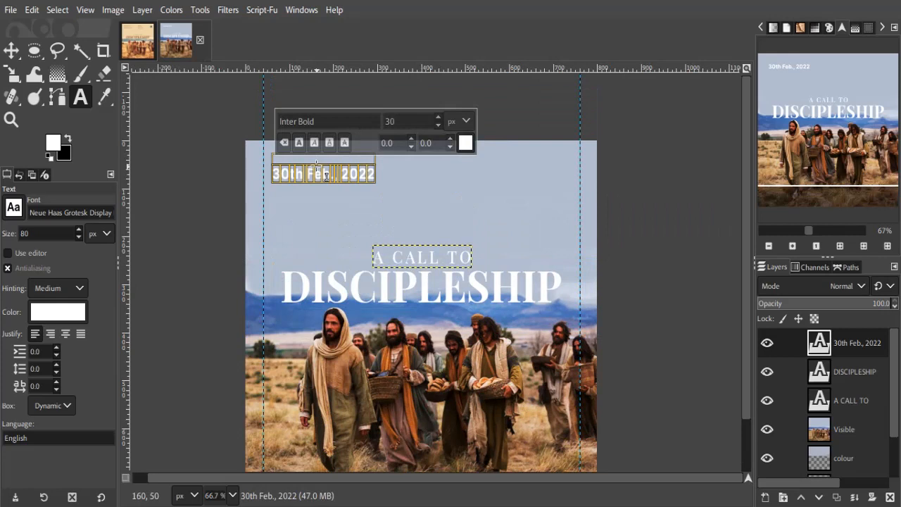
key(Escape)
key(m)
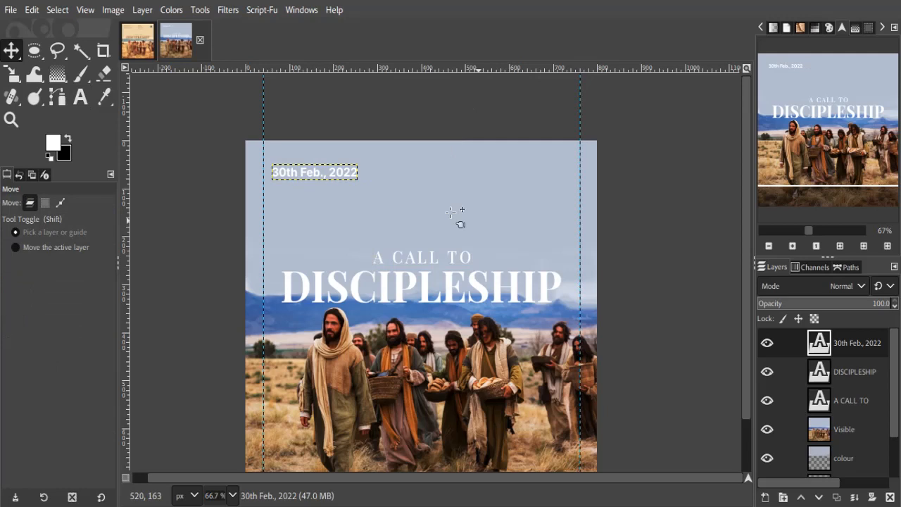
drag(315, 173, 307, 173)
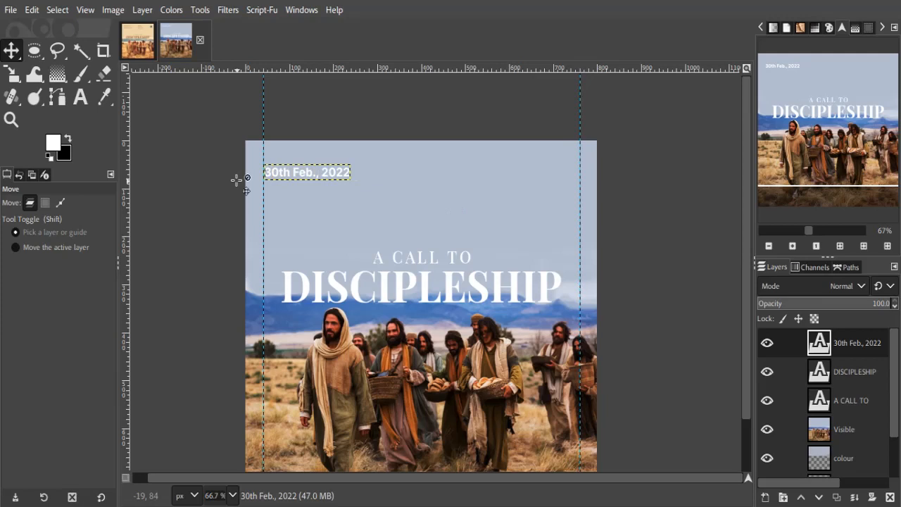
Step: Add a text layer below the date with the venue name "The Building Church," followed by the street number
key(t)
click(286, 195)
text(The)
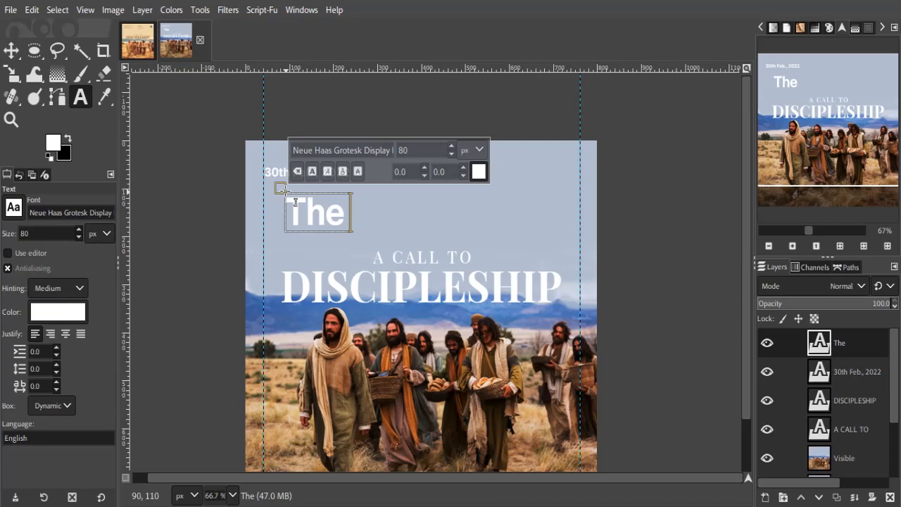
text( Building)
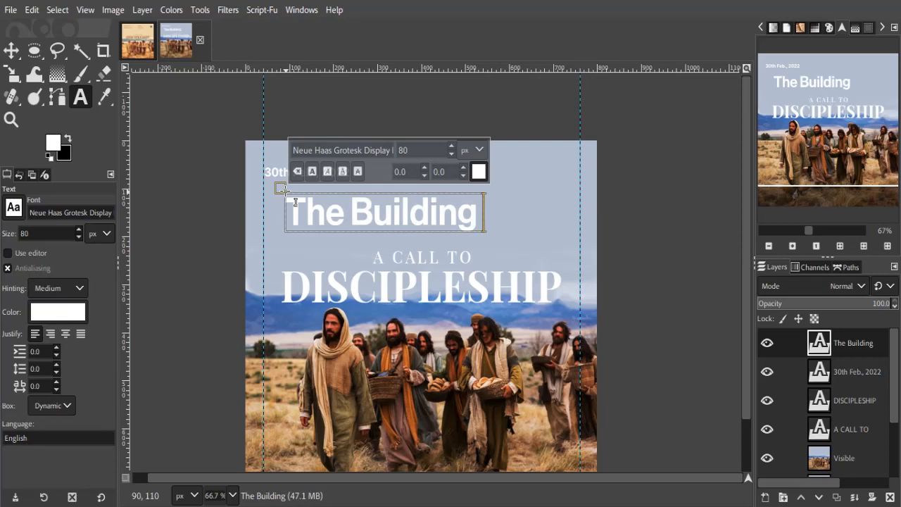
text( Ch)
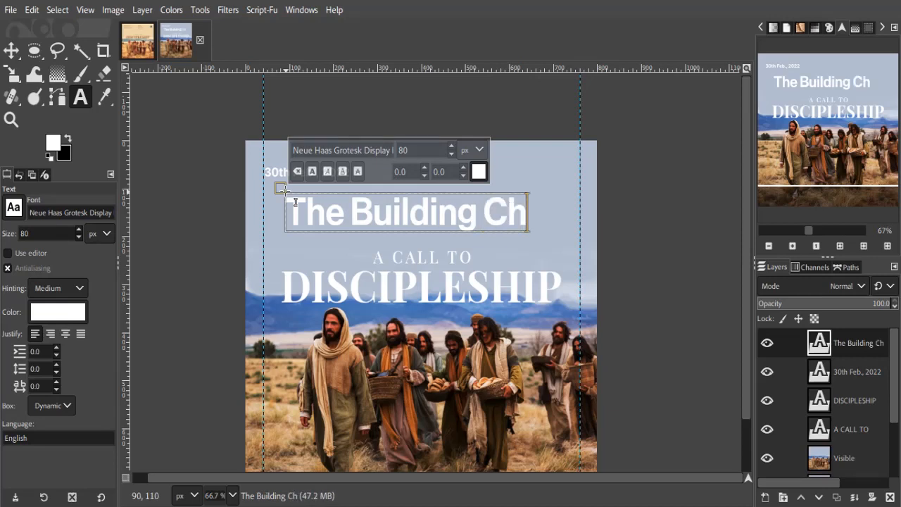
text(urch,)
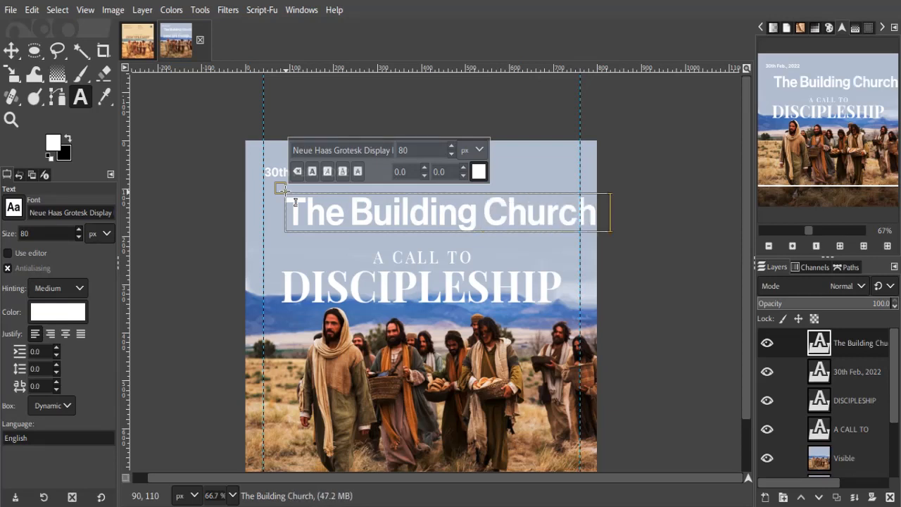
text( 142)
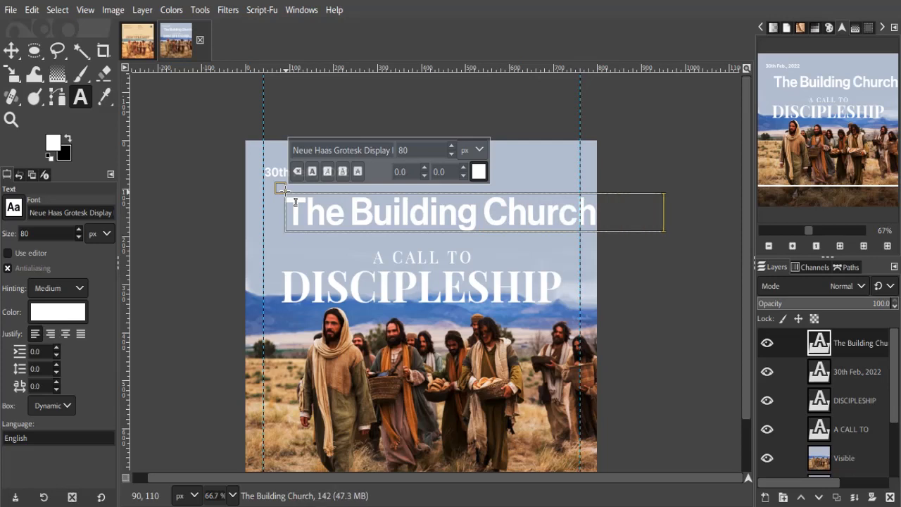
Step: Set all of the venue text to a size of 16 px
key(ctrl+a)
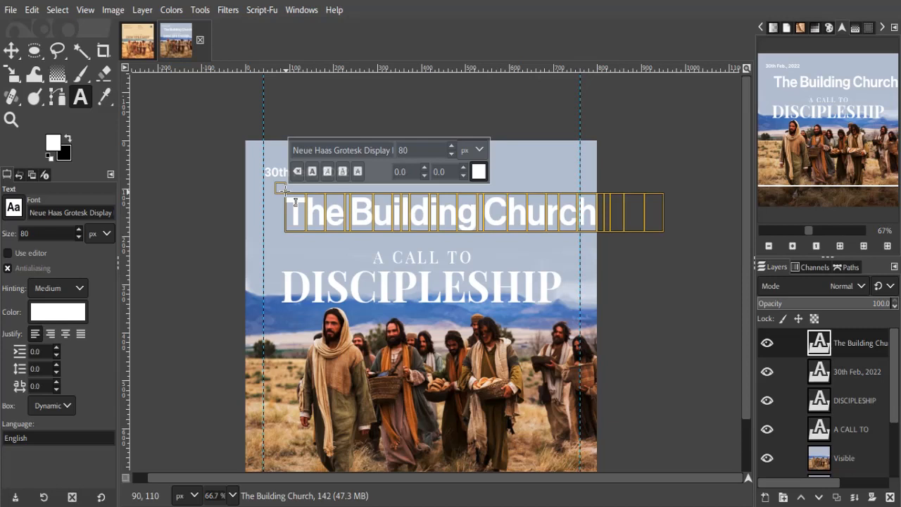
drag(410, 148, 382, 144)
text(1)
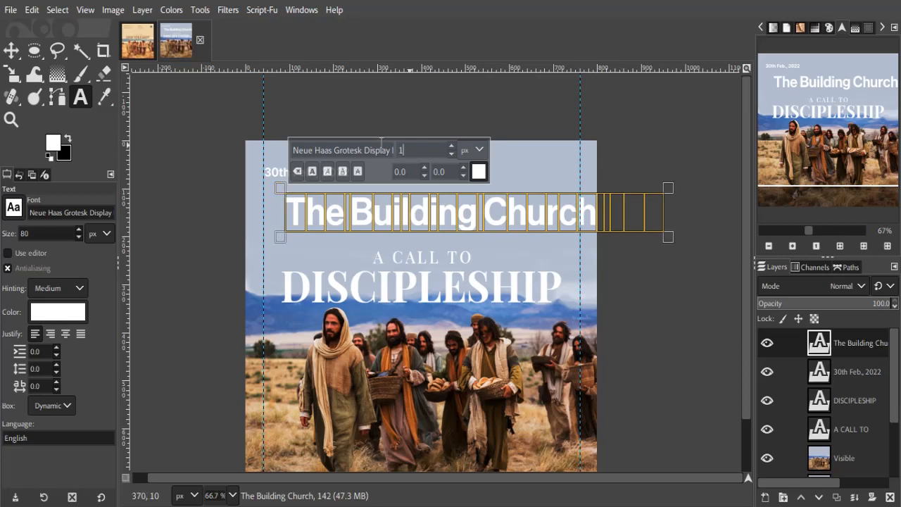
text(6)
key(Return)
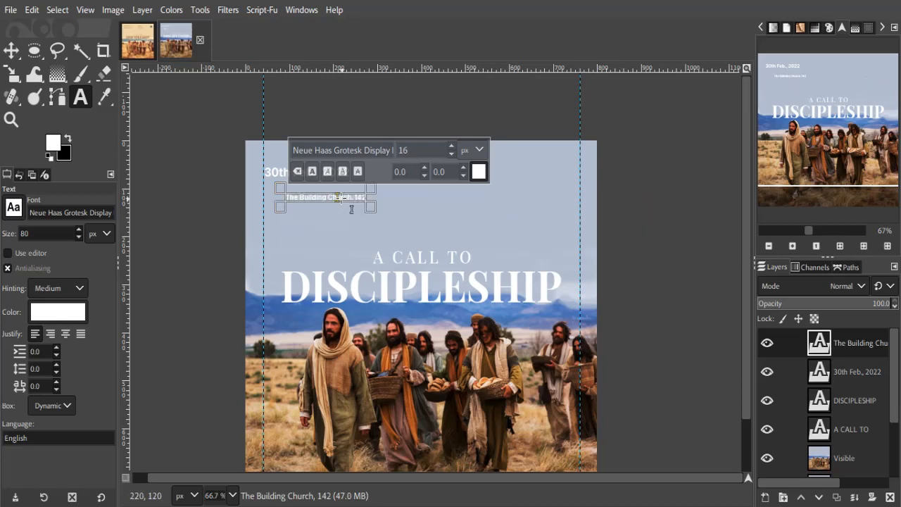
Step: Complete the venue's street address over two lines and move the text under the date, aligned with the left margin guide
key(End)
text(Davidson)
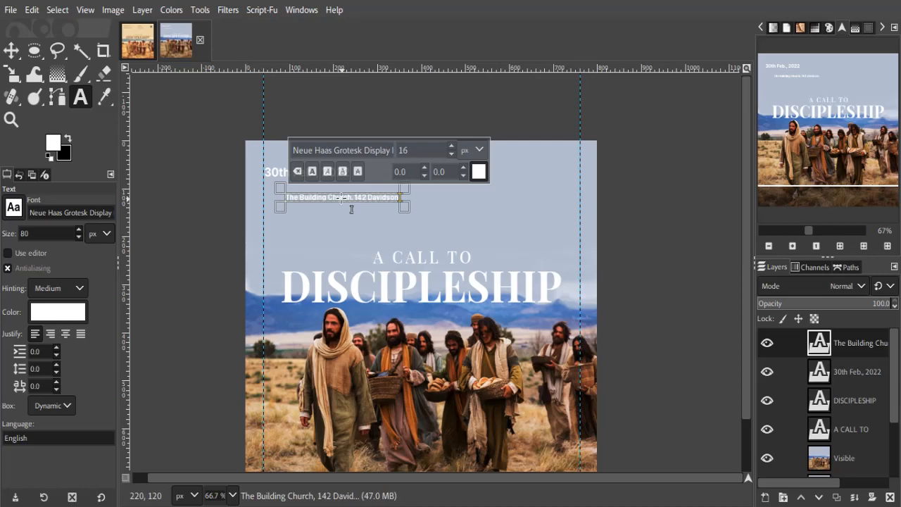
text(Street)
key(Return)
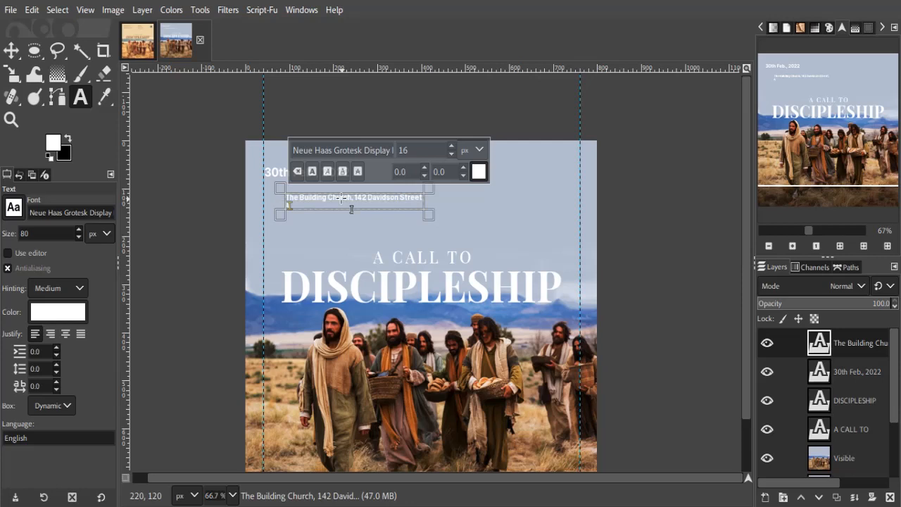
text(Allen Avenue, Ikeja)
drag(336, 210, 315, 201)
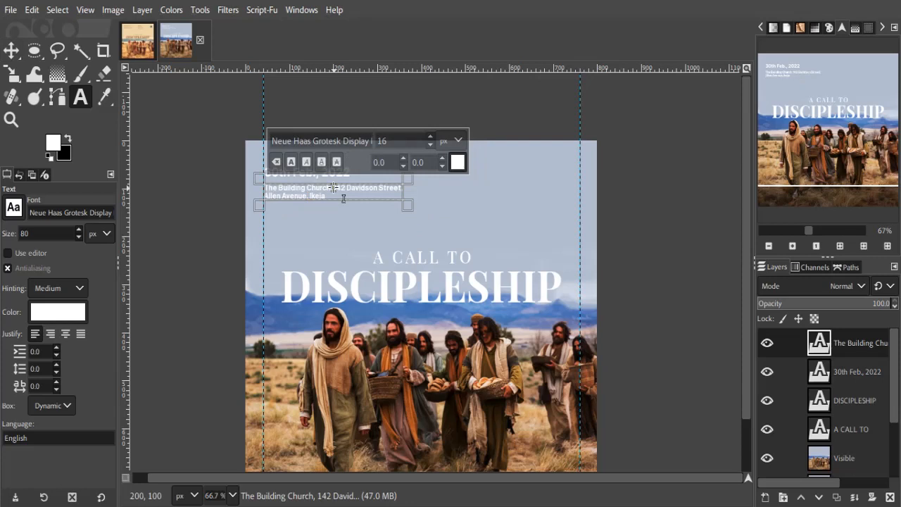
Step: Make the venue name "The Building Church," bold within the venue text
drag(333, 188, 378, 192)
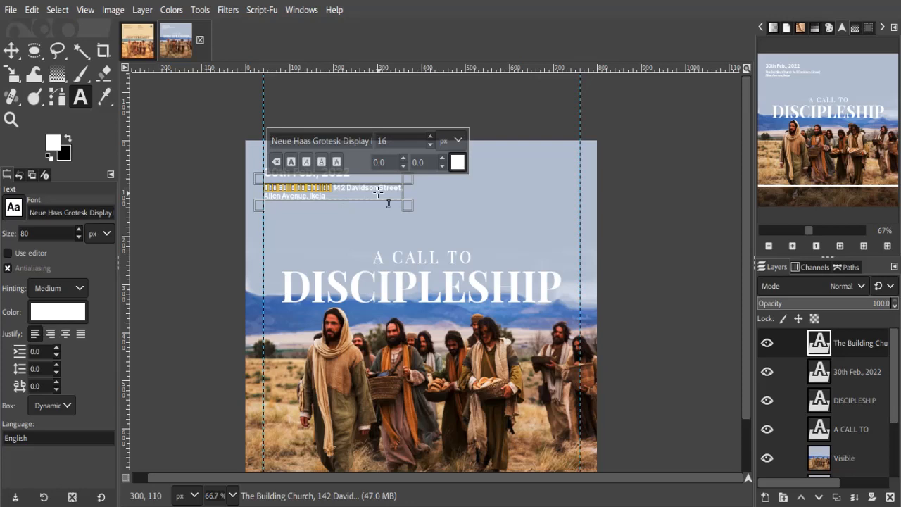
key(ctrl+b)
click(333, 196)
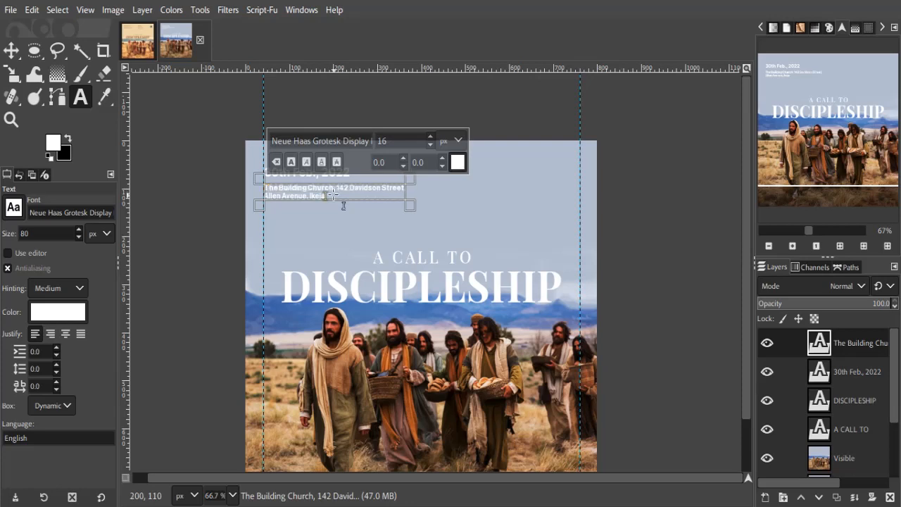
Step: Set the whole venue text to the Inter Medium font
key(ctrl+a)
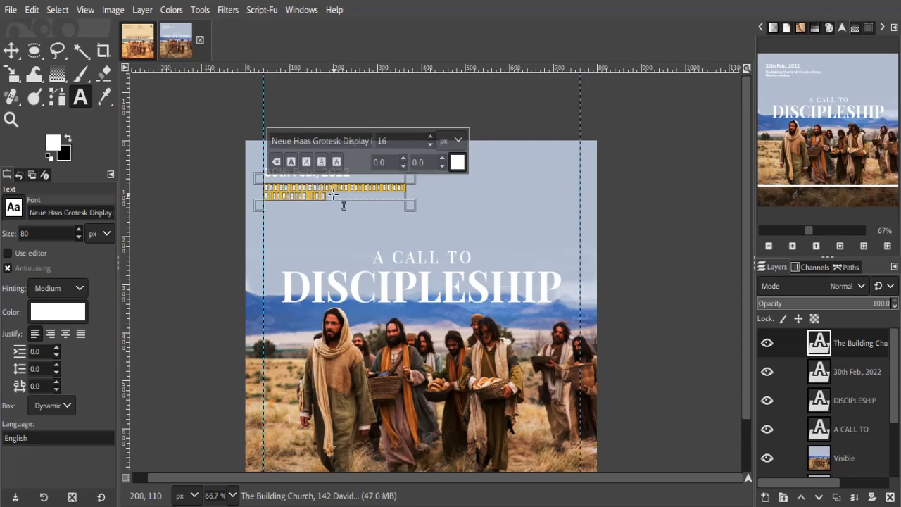
triple_click(332, 141)
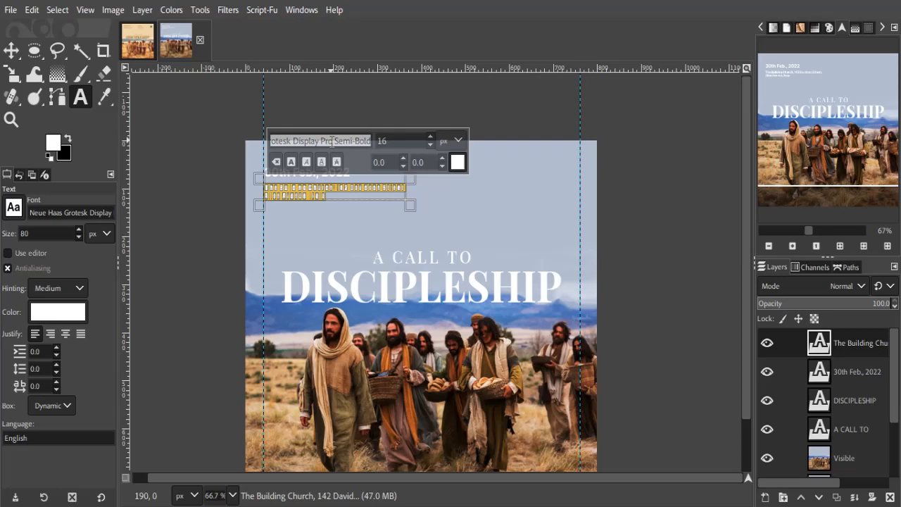
key(BackSpace)
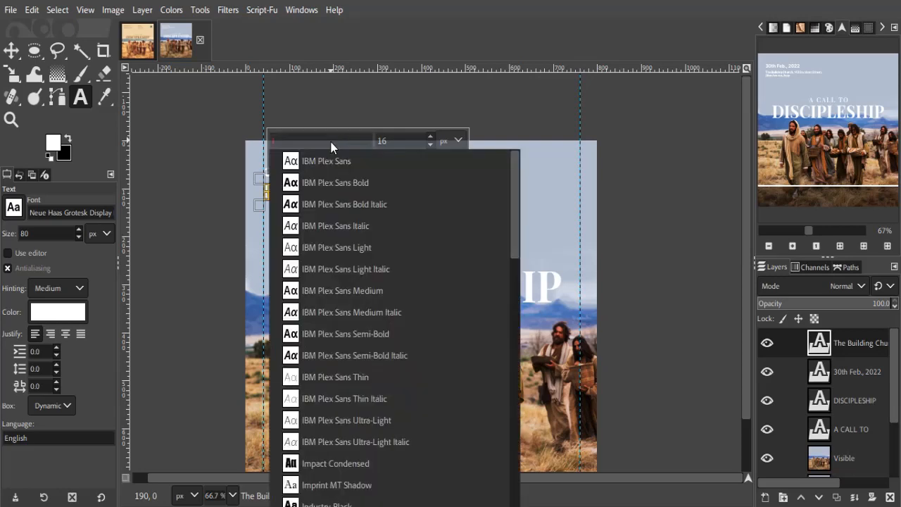
text(In)
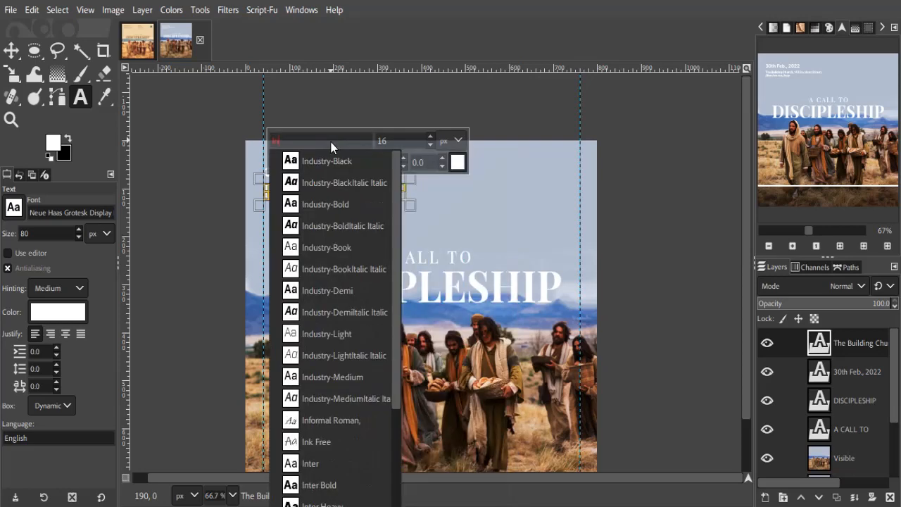
text(ter)
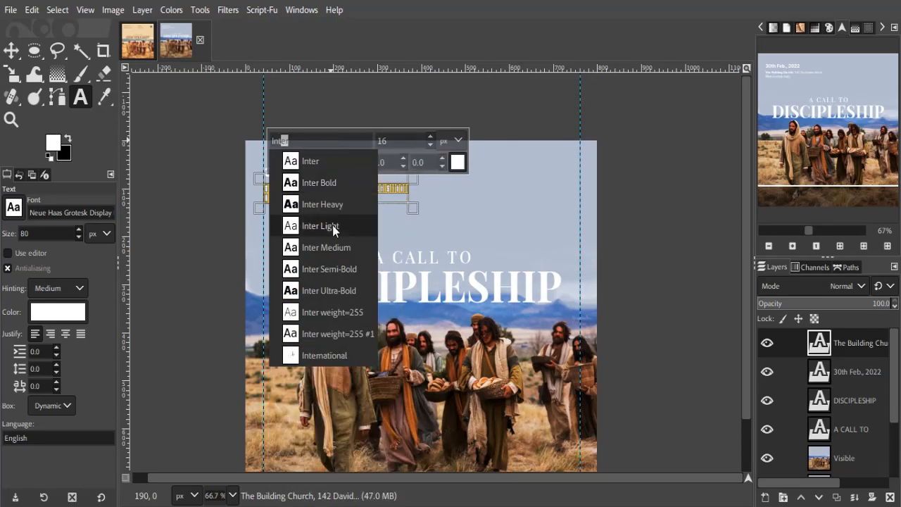
click(327, 247)
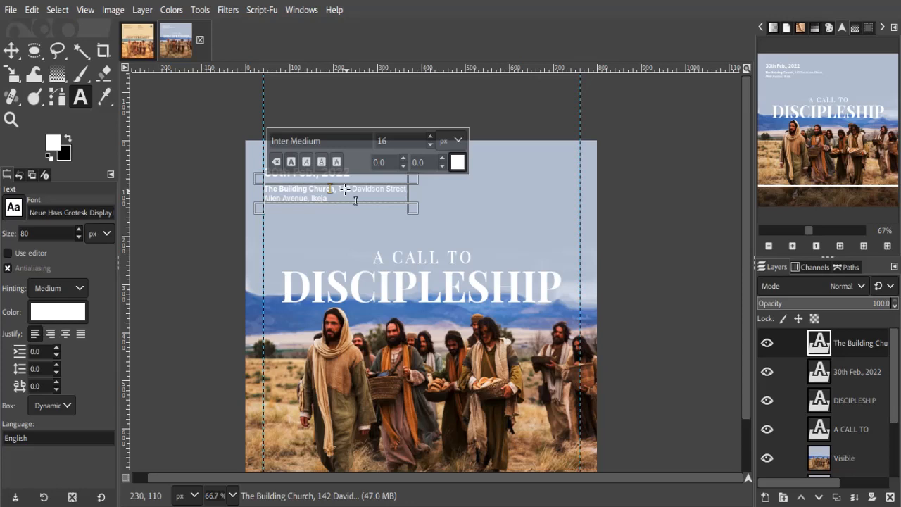
Step: Clear the existing bold and apply bold only to "The Building Church," in the venue text
click(294, 164)
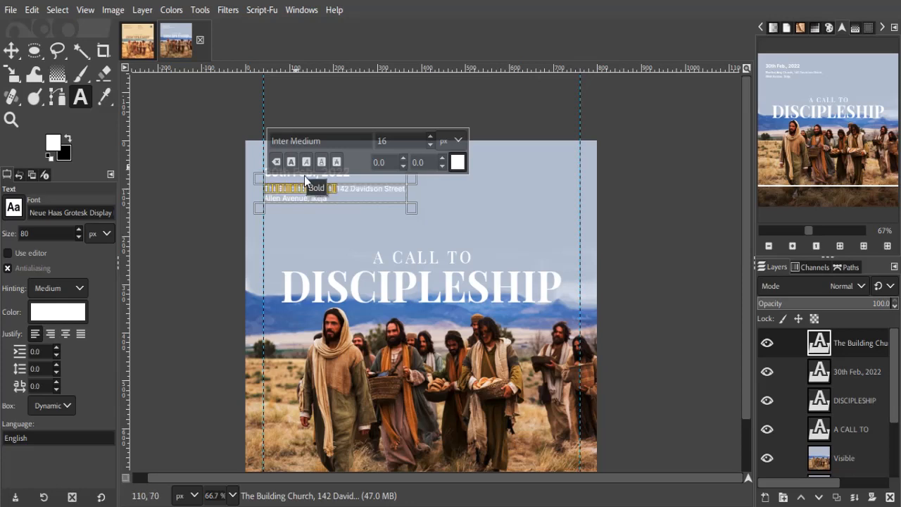
key(ctrl+a)
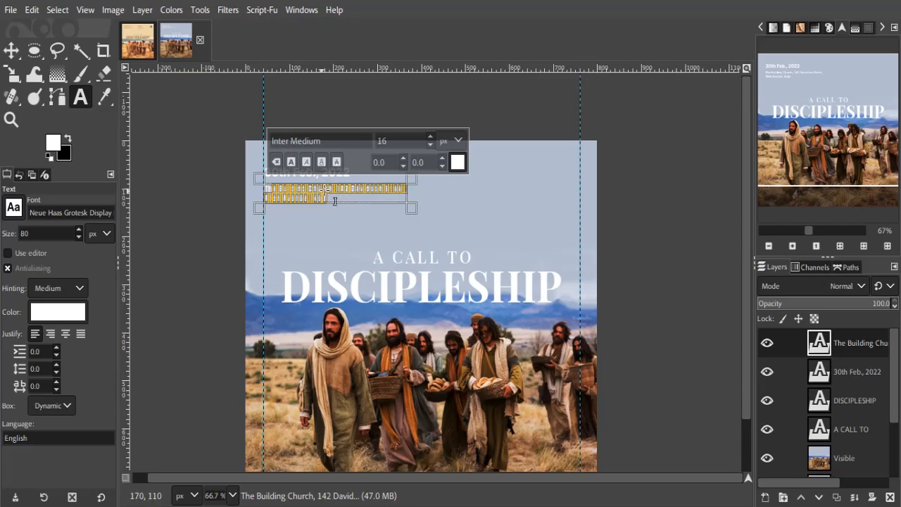
click(325, 188)
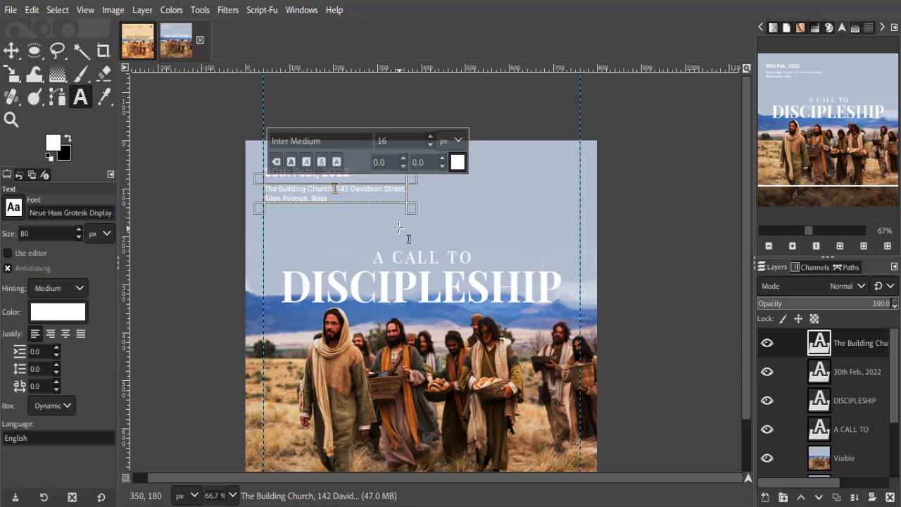
key(Home)
key(ctrl+shift+Right)
key(ctrl+shift+Right)
key(ctrl+shift+Right)
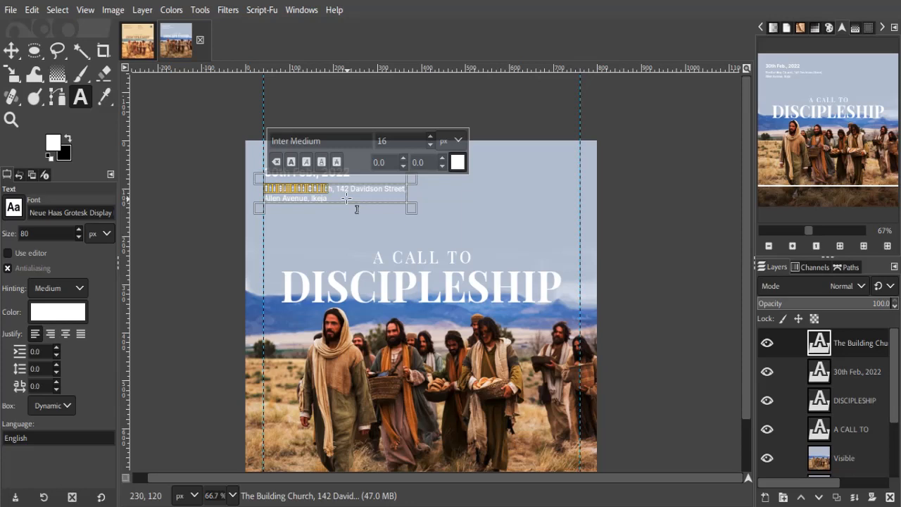
key(shift+Right)
Step: Duplicate the date text layer and move the copy horizontally across the sky to about x 380 px, level with the original
click(321, 171)
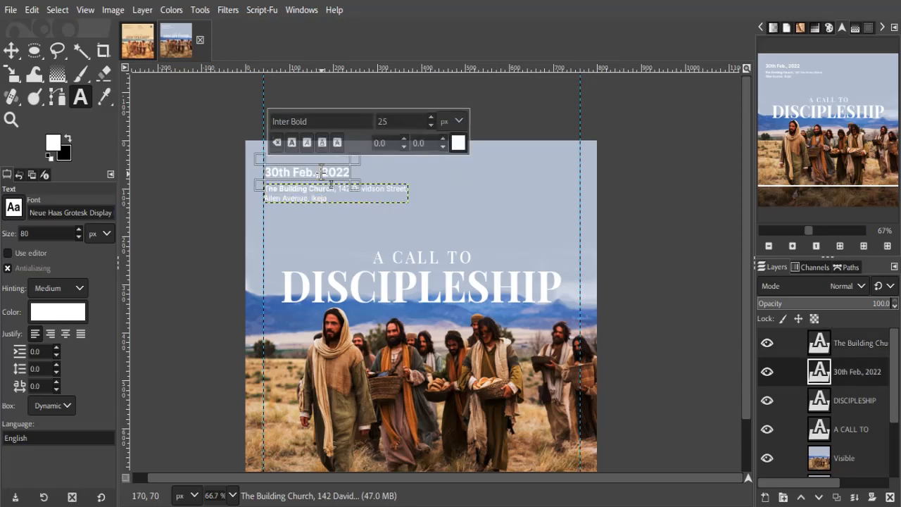
key(shift+ctrl+d)
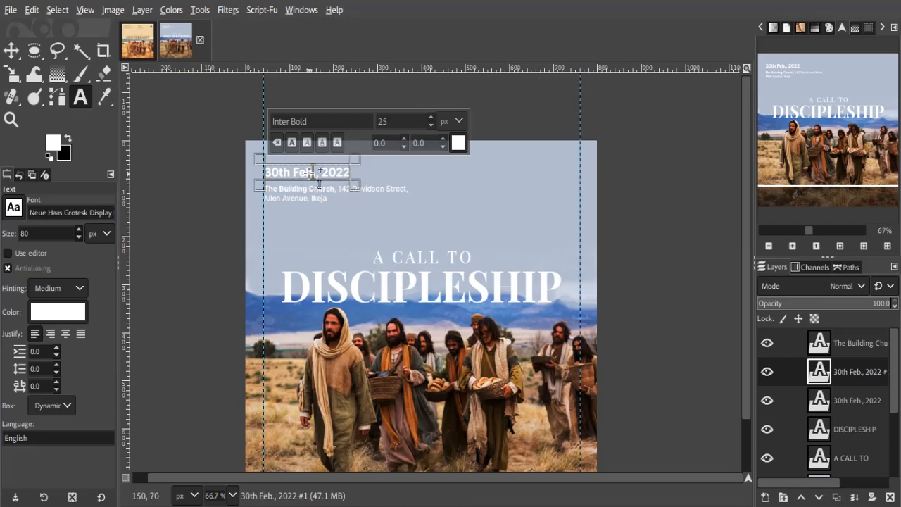
drag(319, 173, 475, 172)
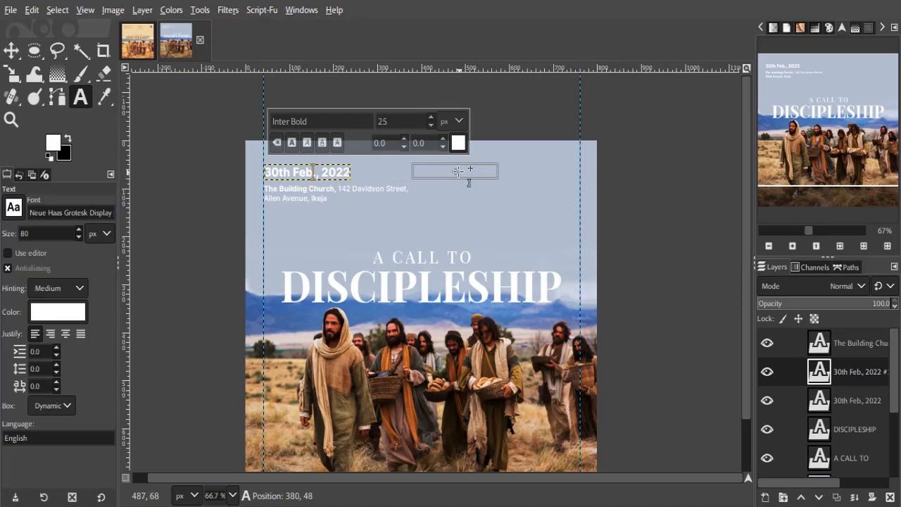
drag(457, 171, 457, 172)
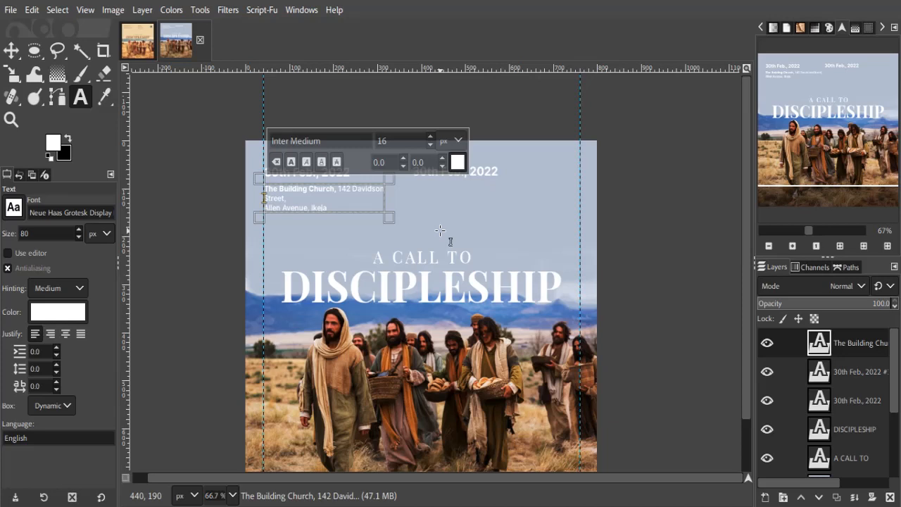
Step: Narrow the venue text box and remove the manual line break so the address wraps on two lines, with a comma after the street name
click(265, 208)
key(BackSpace)
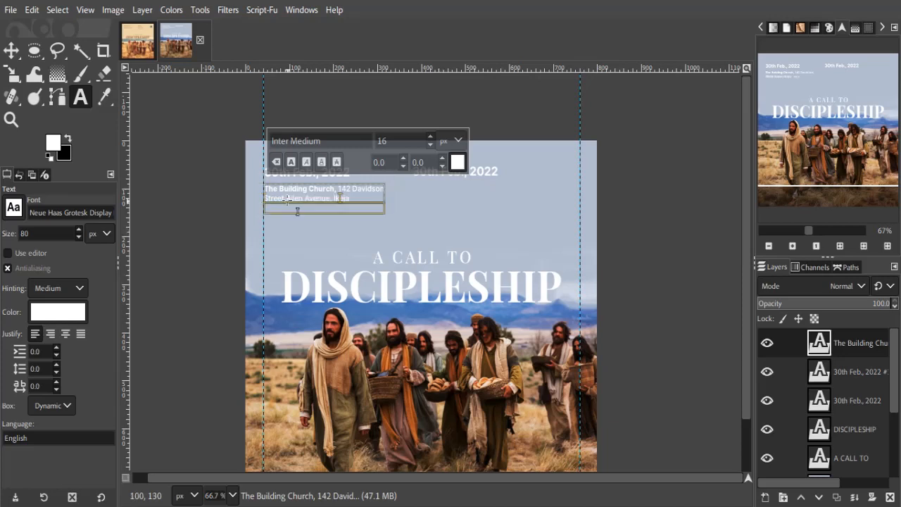
key(Left)
key(Left)
key(Left)
key(Left)
text(,)
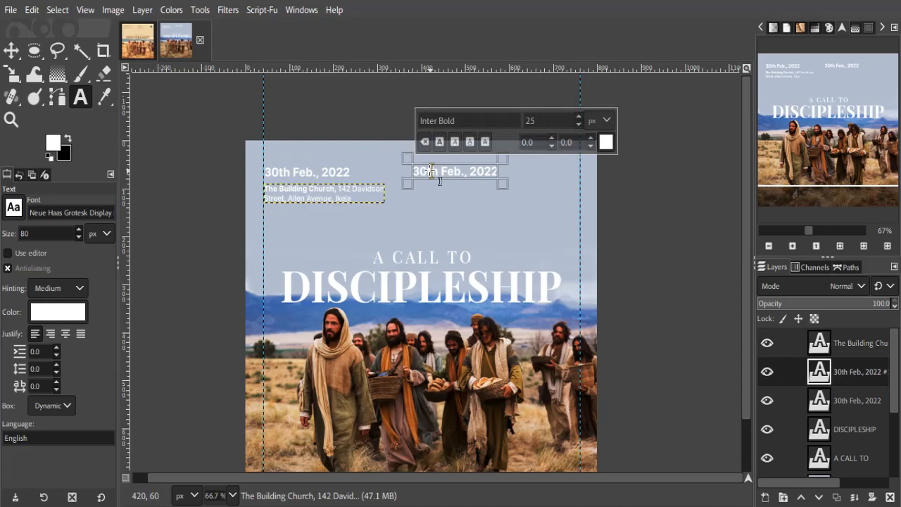
Step: Replace the text of the duplicated date layer with "09:00am"
key(ctrl+a)
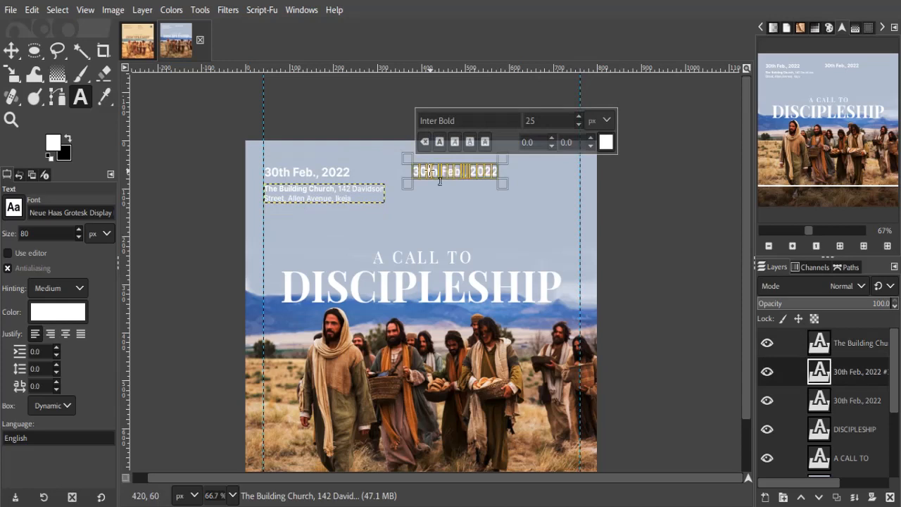
text(09)
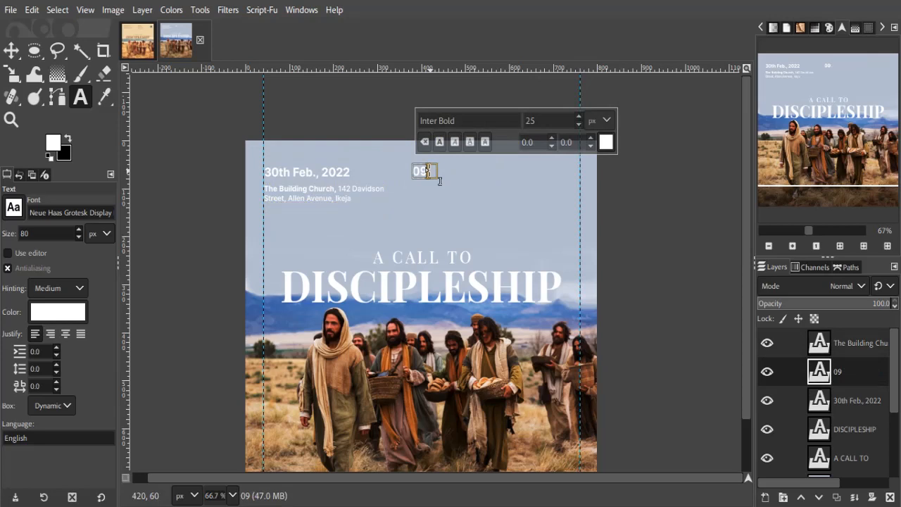
text(;00a)
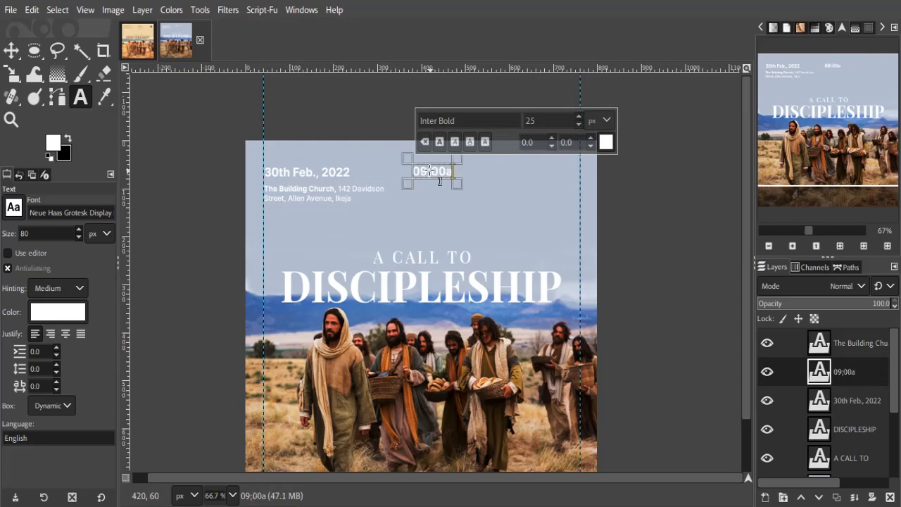
text(m)
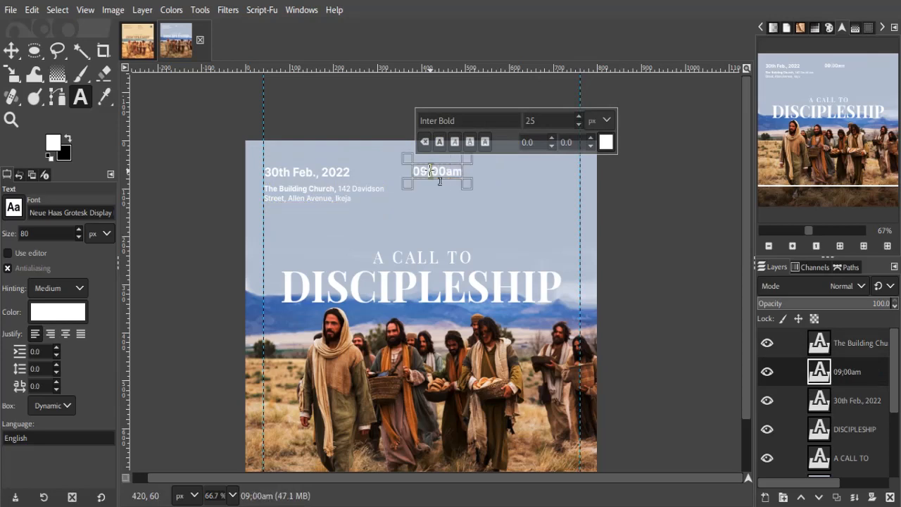
key(BackSpace)
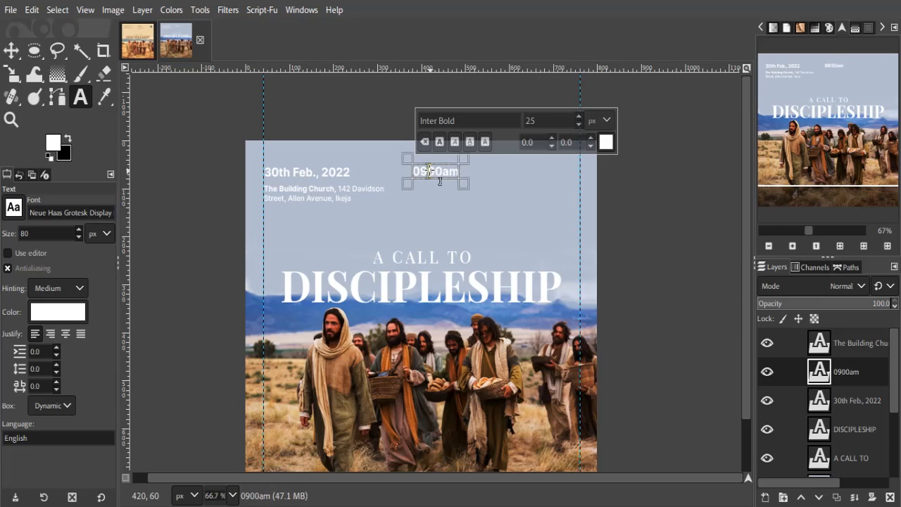
text(:)
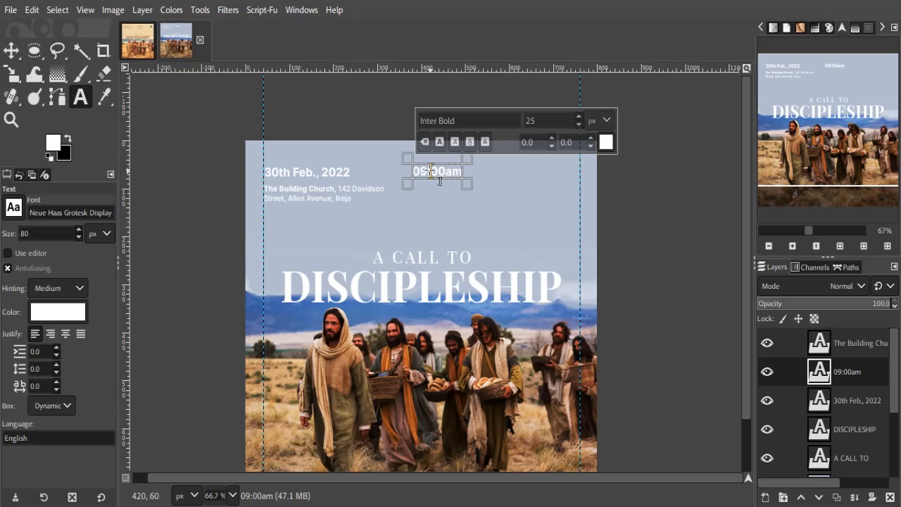
Step: Add a new text layer reading "Live Streaming" just below the 09:00am text, starting at about x 380 px
click(413, 193)
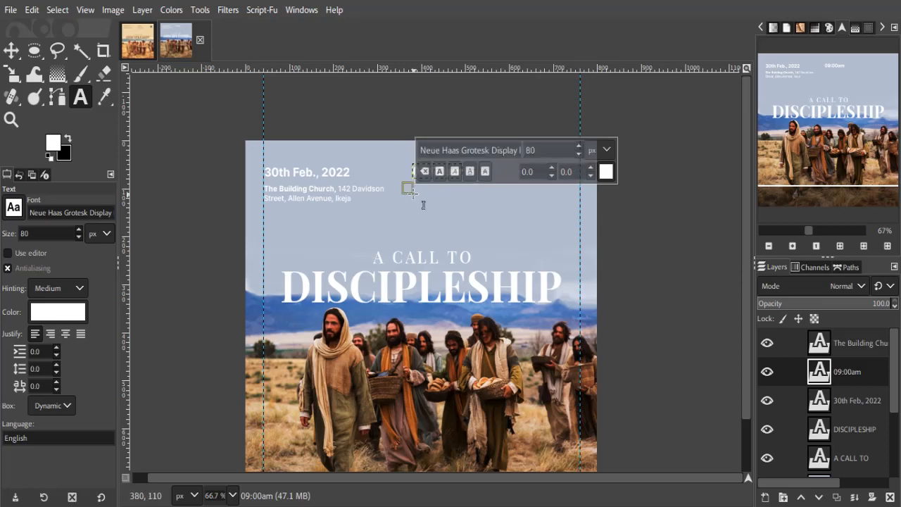
text(Live st)
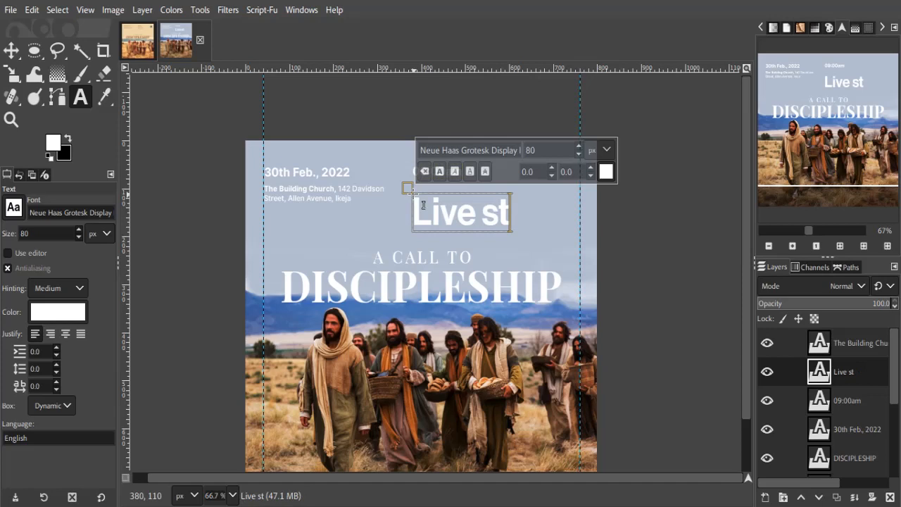
text(ream)
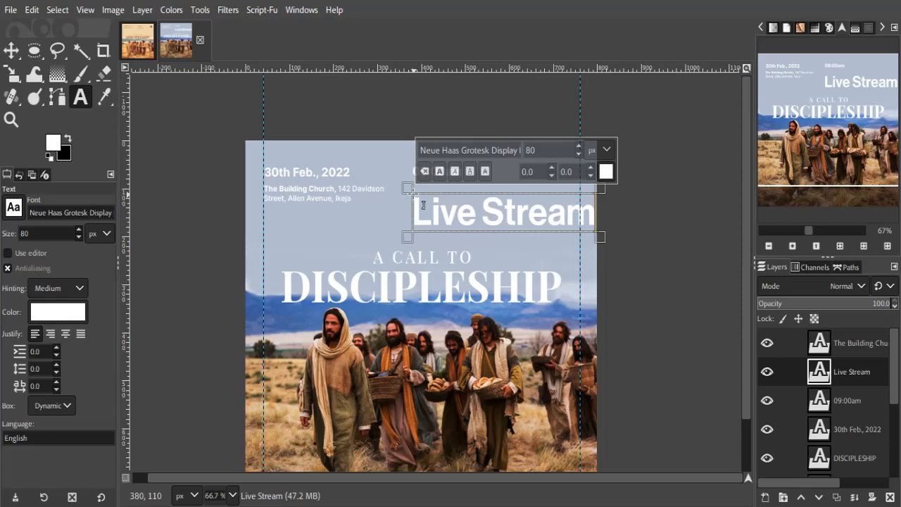
text(ing)
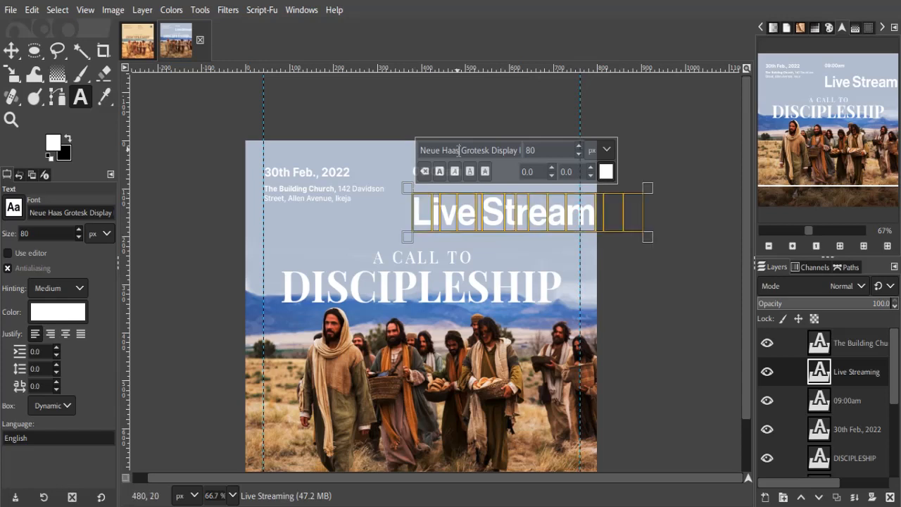
Step: Set the "Live Streaming" text to the Inter Semi-Bold font at 18 px
triple_click(459, 150)
text(Inte)
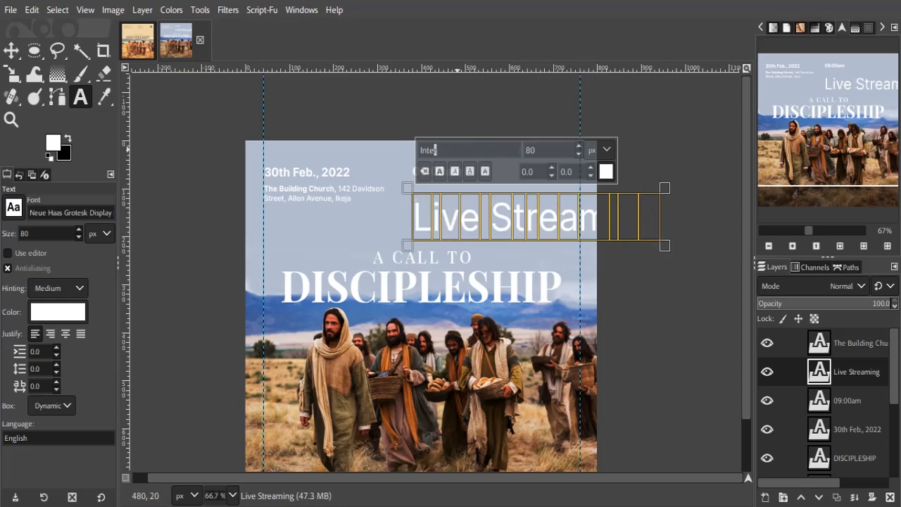
text(r)
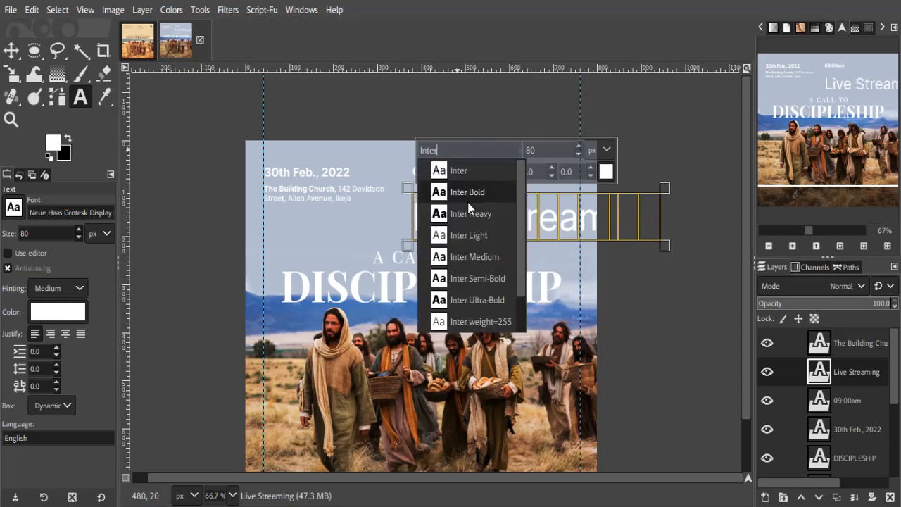
click(482, 279)
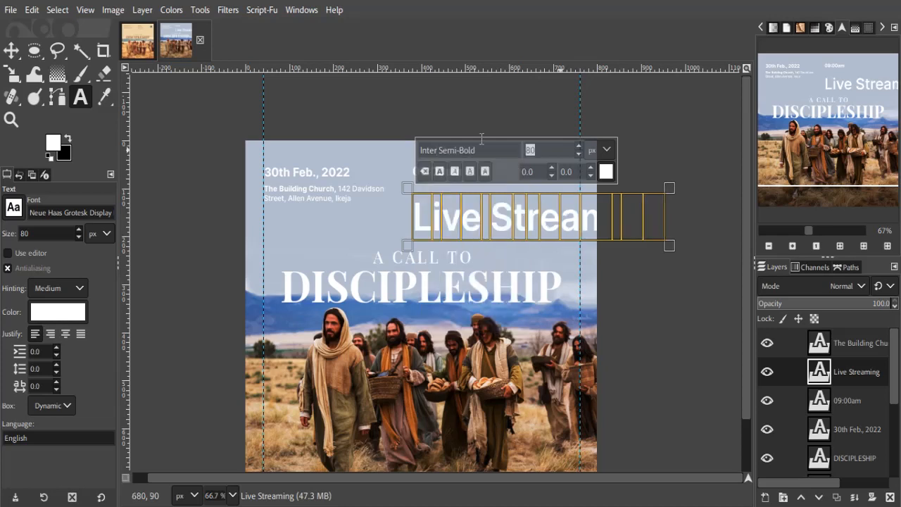
text(16)
key(BackSpace)
text(8)
key(Return)
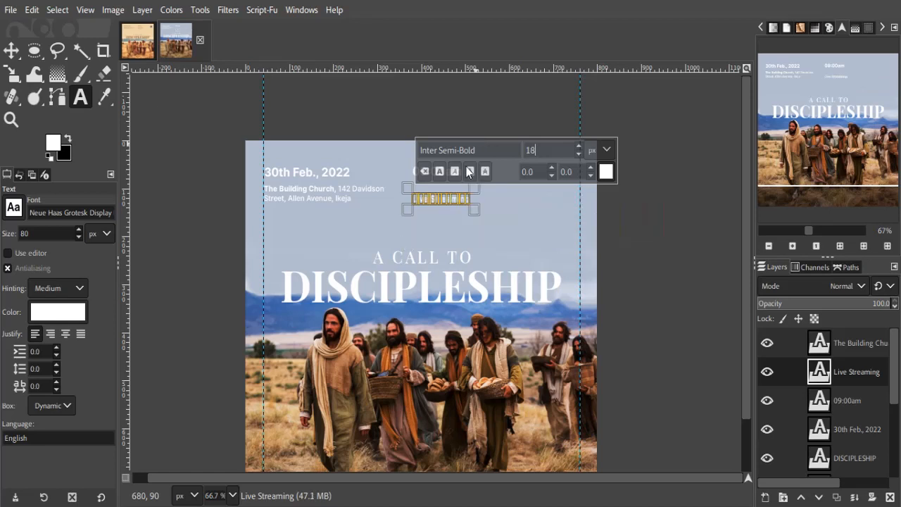
Step: Move the "Live Streaming" text up so it sits close under 09:00am, level with the venue text's first line
click(447, 199)
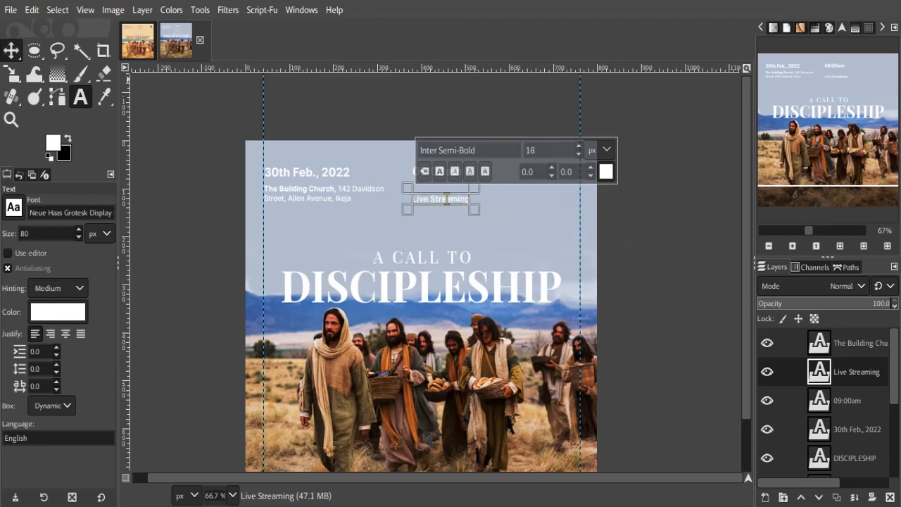
key(Escape)
key(m)
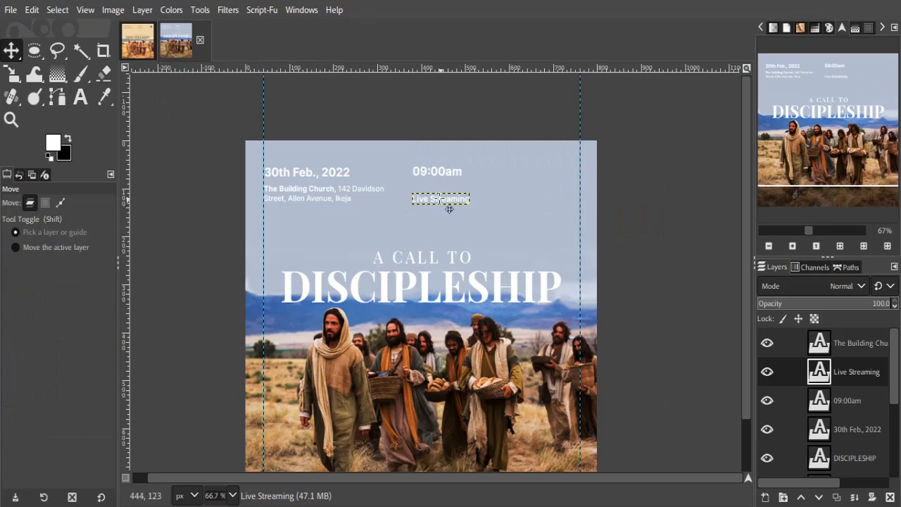
drag(449, 209, 449, 203)
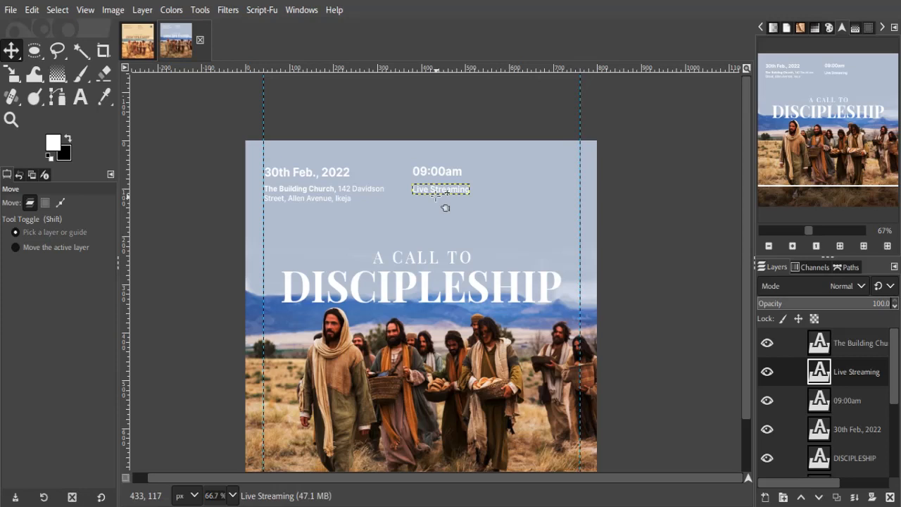
Step: Add a text layer below "Live Streaming" reading "TheBuildersChurch", without spaces between the words
key(t)
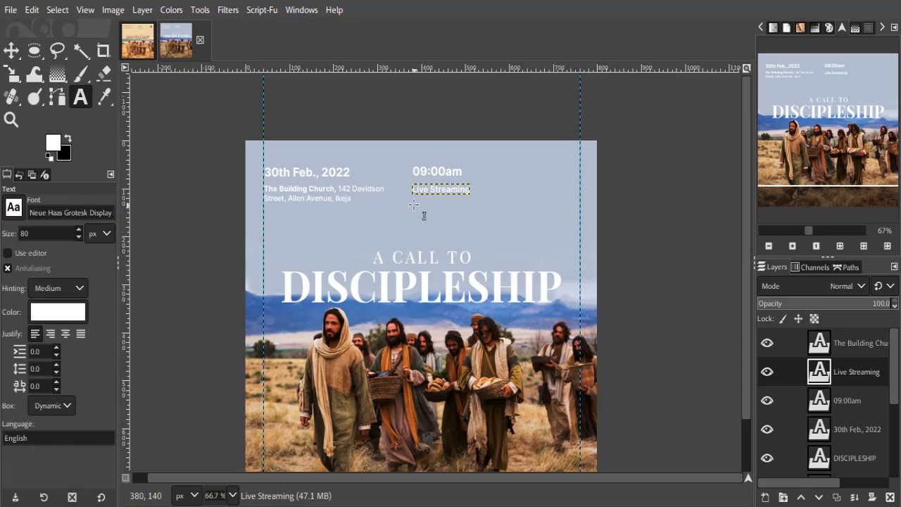
click(415, 206)
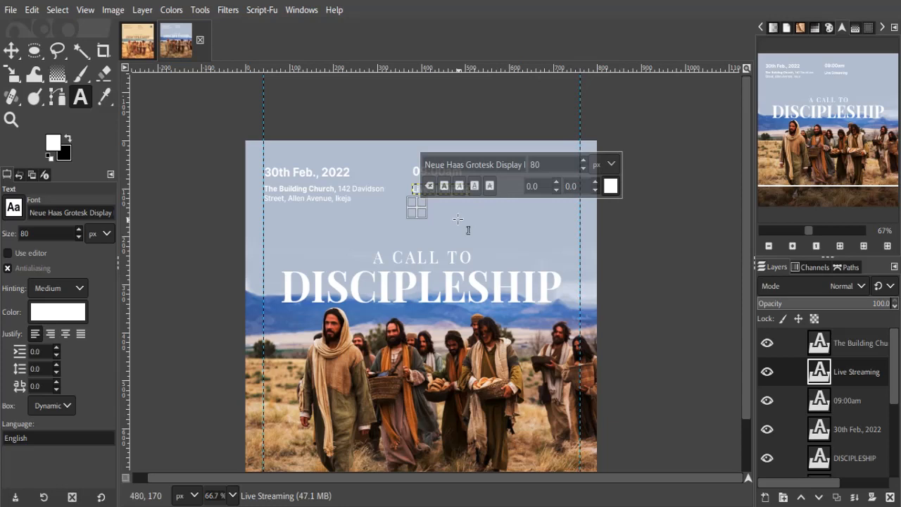
text(The)
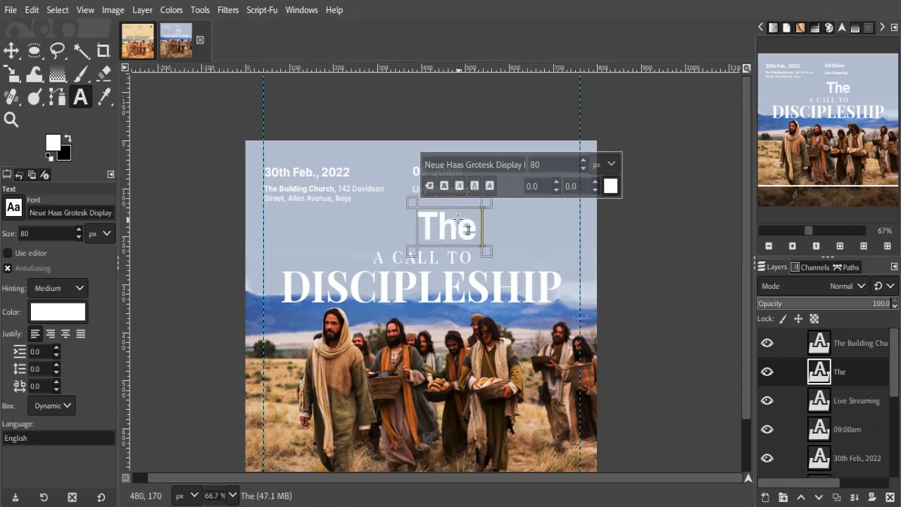
text( Buil)
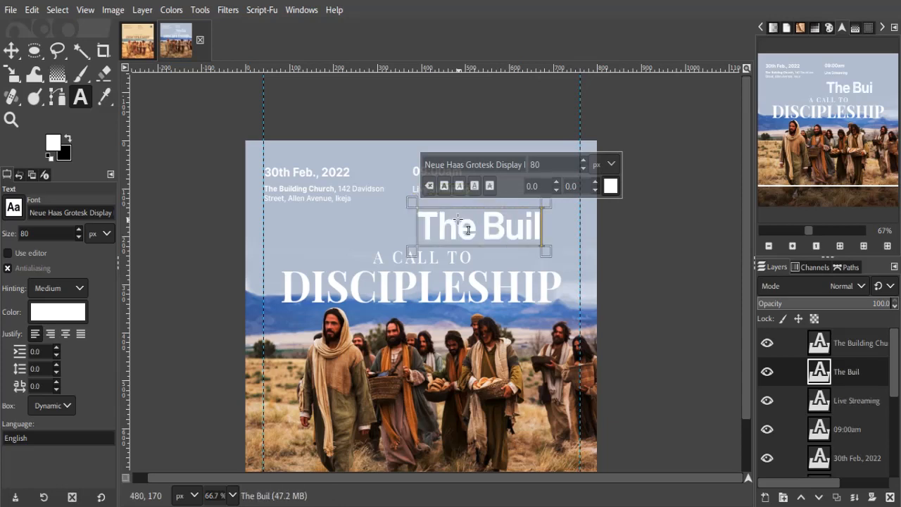
text(dersCh)
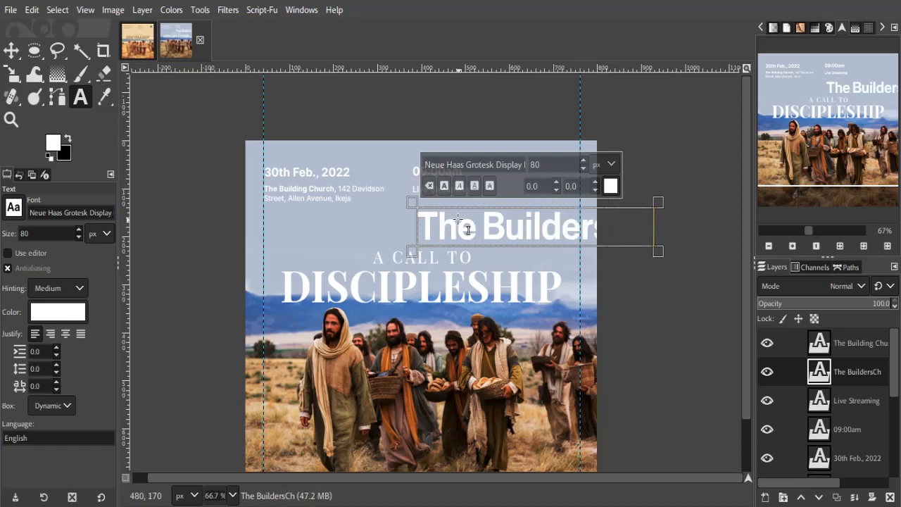
text(urch)
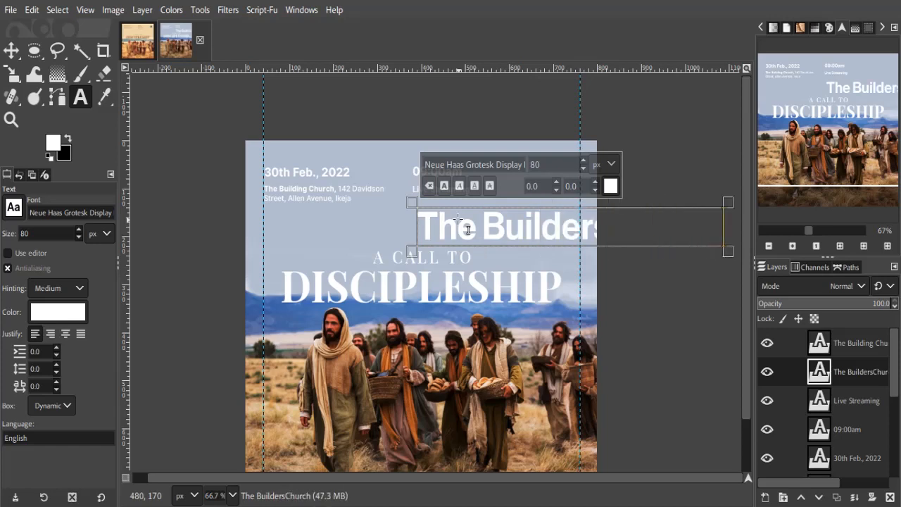
key(Home)
key(Right)
key(Right)
key(Right)
key(Right)
key(BackSpace)
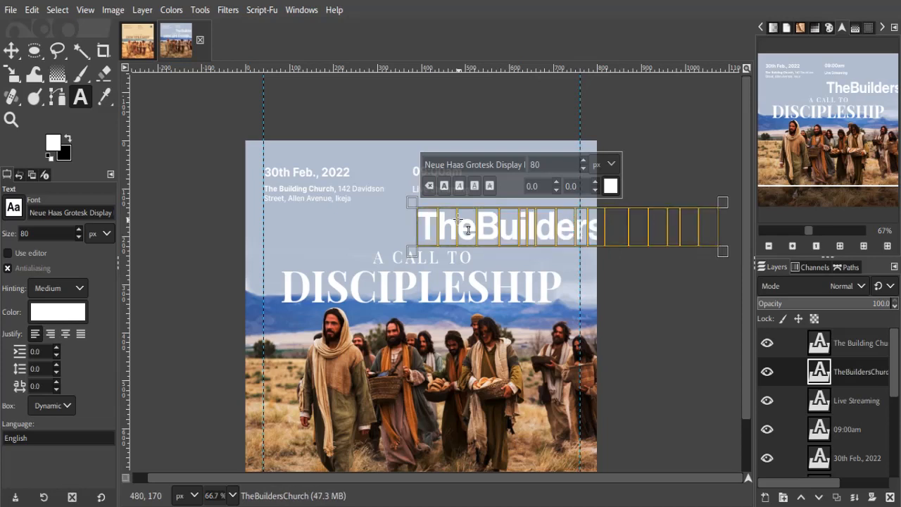
Step: Set the "TheBuildersChurch" text to the Inter Medium font at 16 px
triple_click(467, 164)
text(Inter)
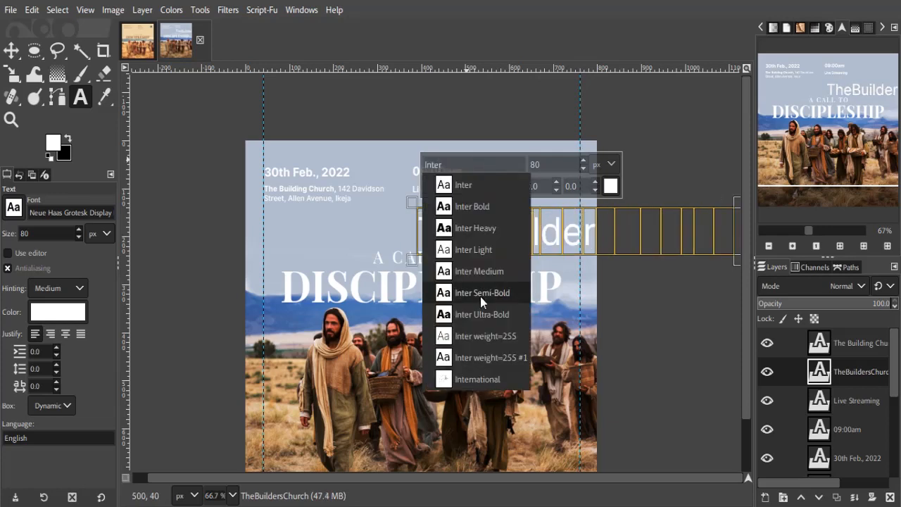
click(480, 271)
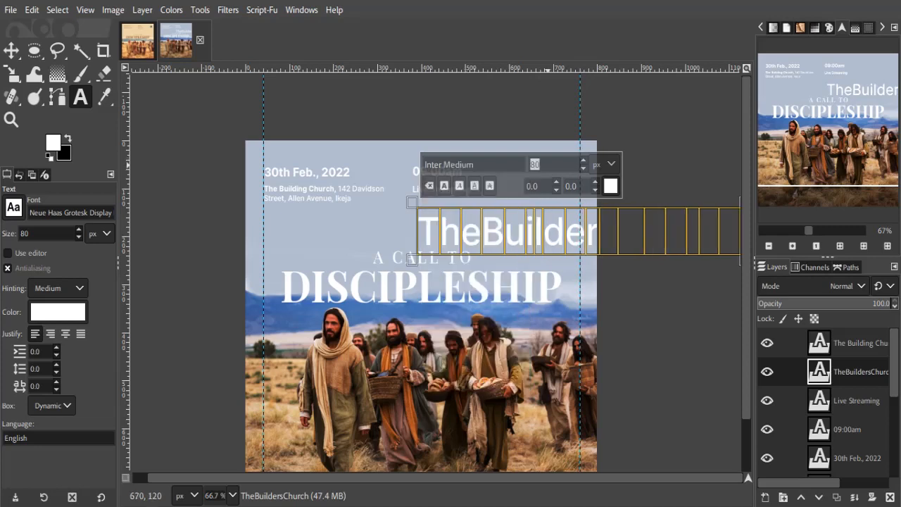
text(16)
key(Return)
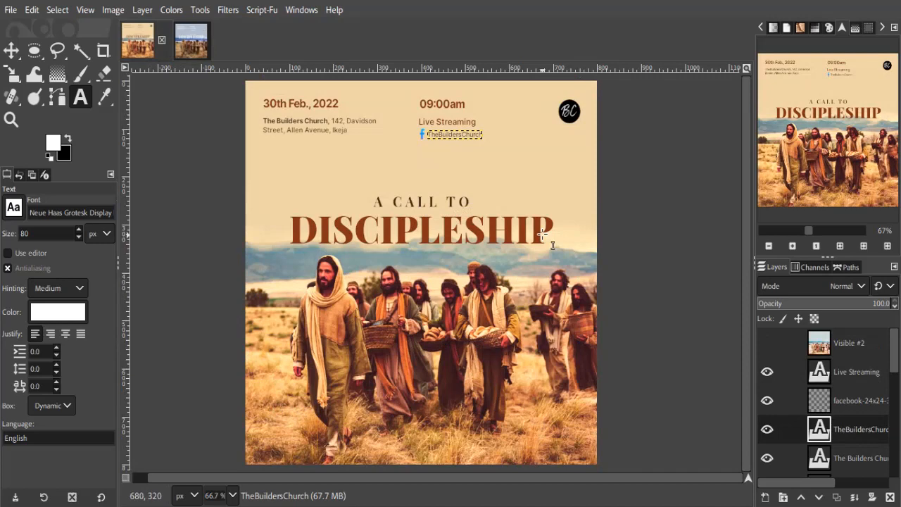
Step: Copy the Facebook icon layer from the finished beige flyer image and paste it into the blue-sky flyer, keeping that image open
click(842, 401)
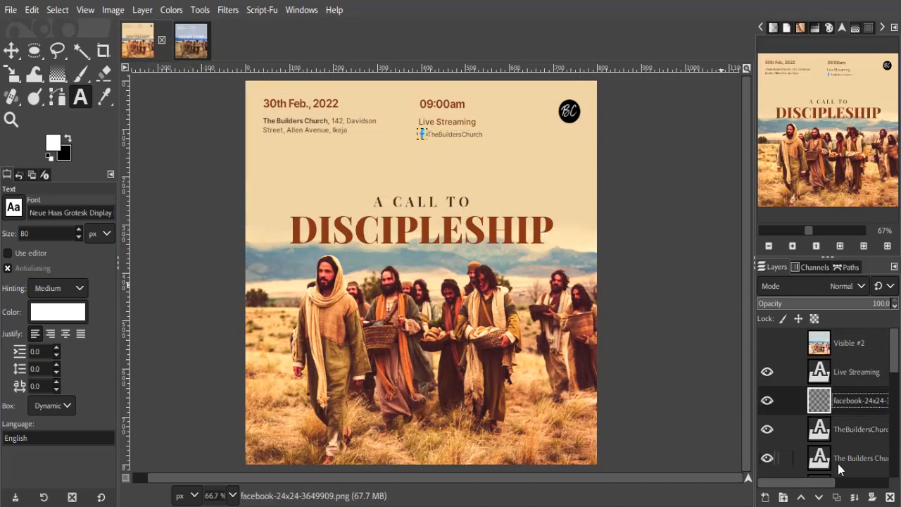
drag(838, 401, 200, 48)
right_click(838, 401)
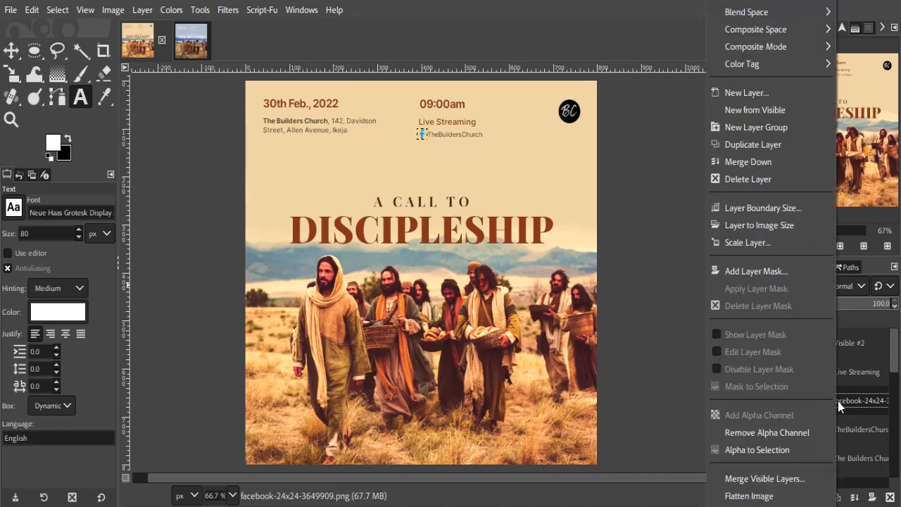
drag(849, 400, 795, 371)
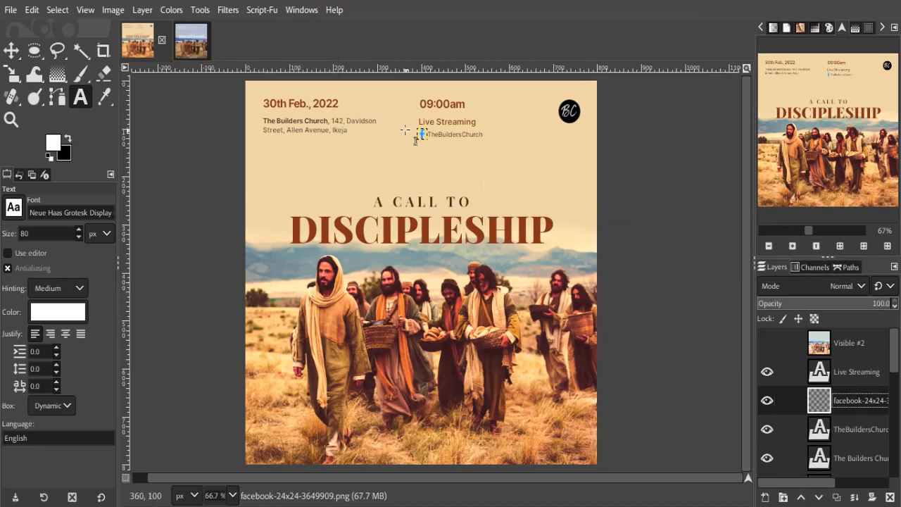
key(ctrl+a)
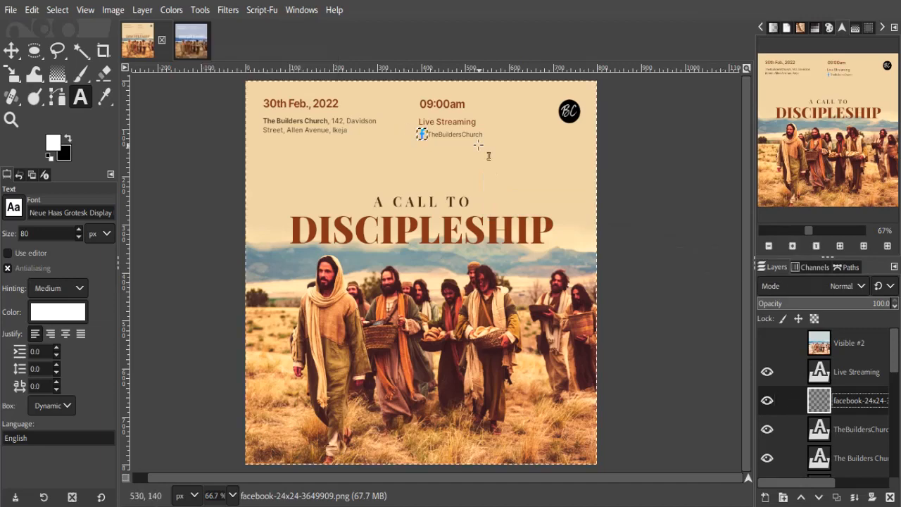
click(198, 44)
click(200, 40)
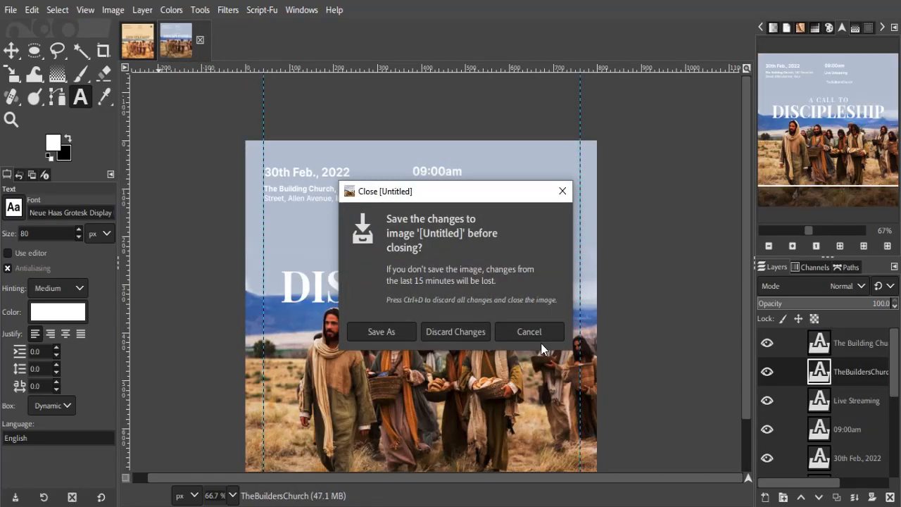
click(539, 335)
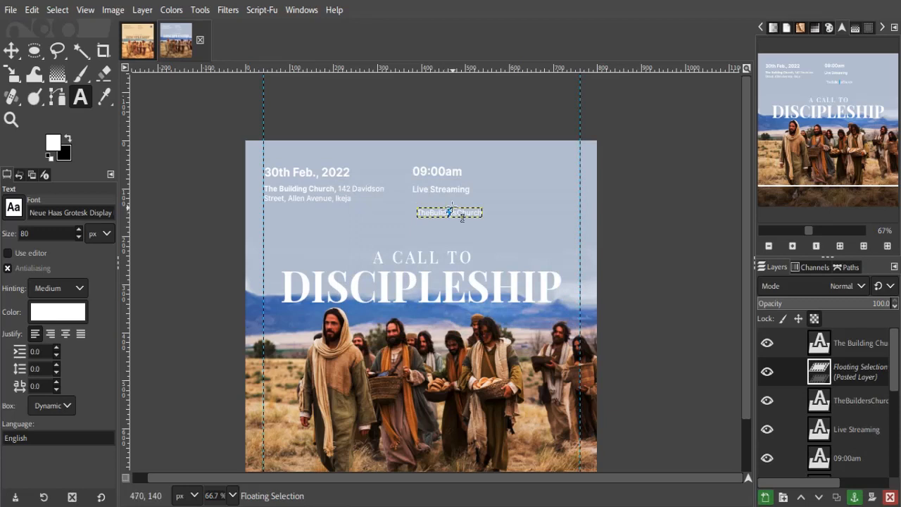
click(57, 10)
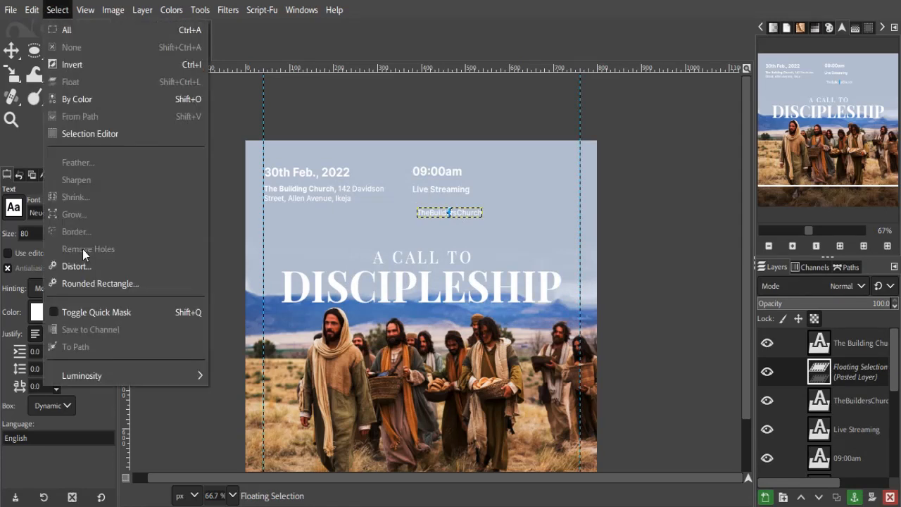
mouse_move(31, 14)
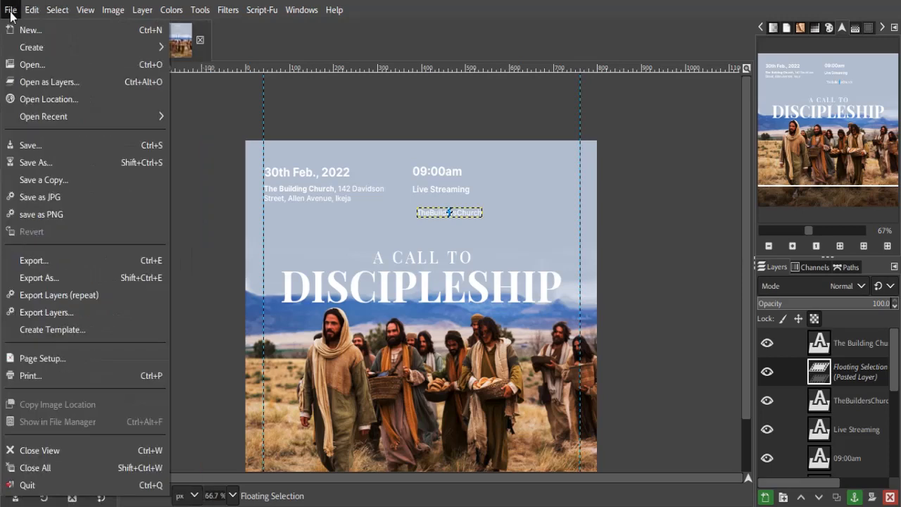
Step: Turn the pasted Facebook icon into its own layer and move it just below "Live Streaming", aligned with that text's left edge
click(10, 13)
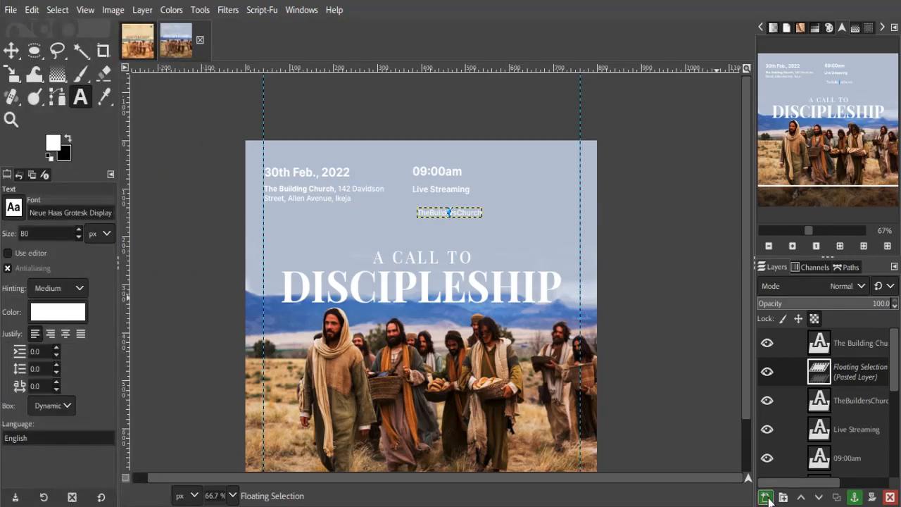
click(766, 497)
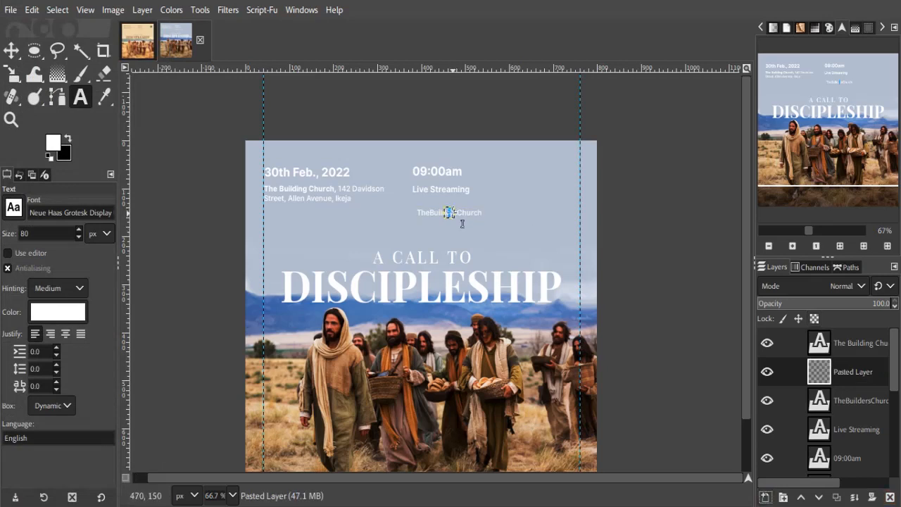
key(m)
drag(460, 223, 427, 213)
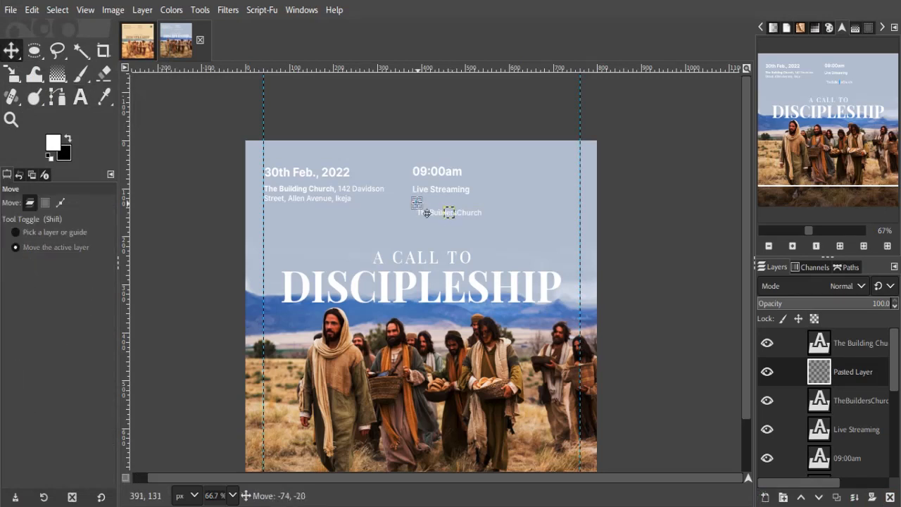
Step: Move "TheBuildersChurch" up beside the Facebook icon and nudge both so they sit level on one line under "Live Streaming"
click(460, 211)
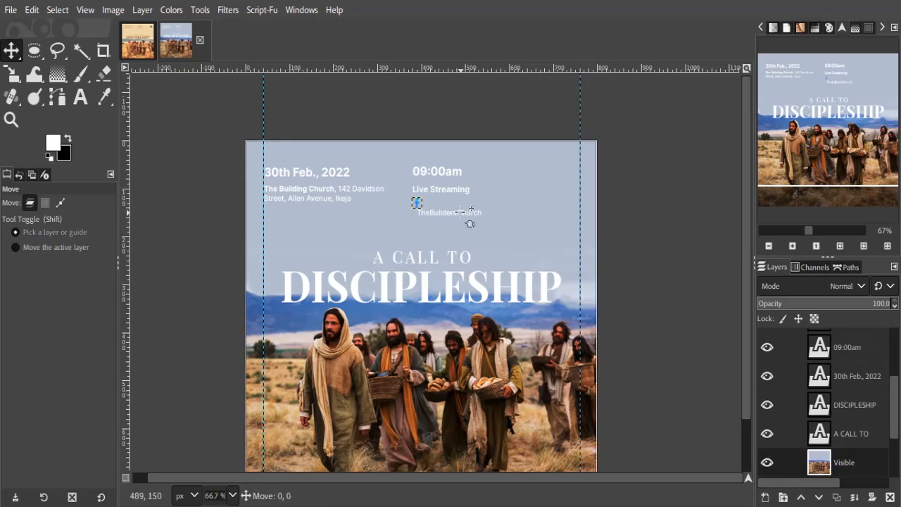
click(447, 216)
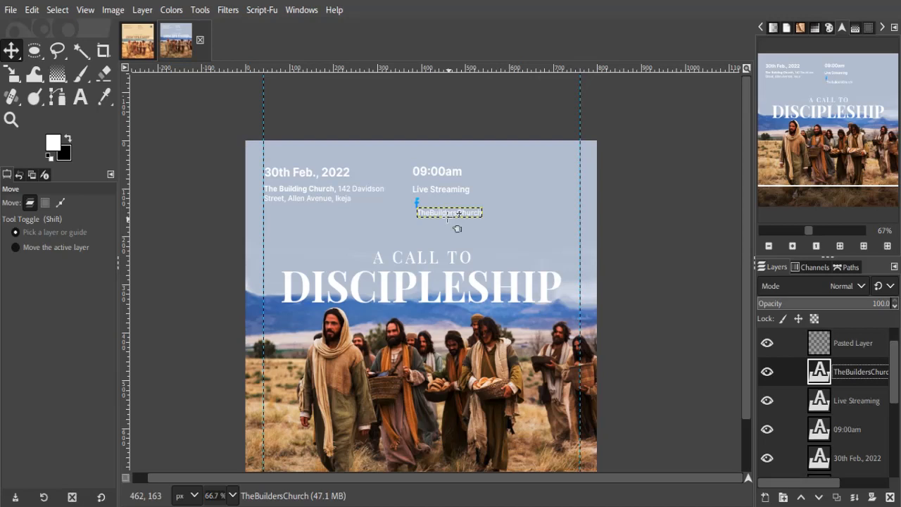
drag(458, 229, 460, 218)
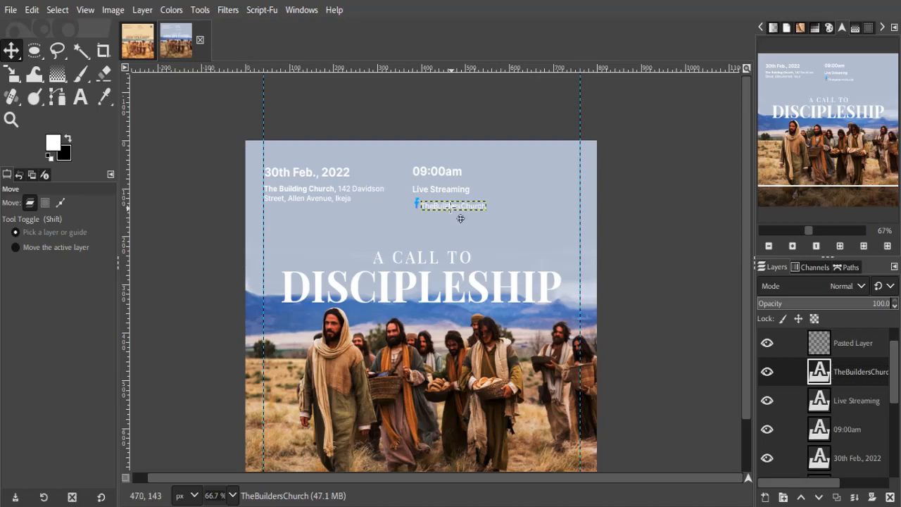
key(Up)
click(849, 349)
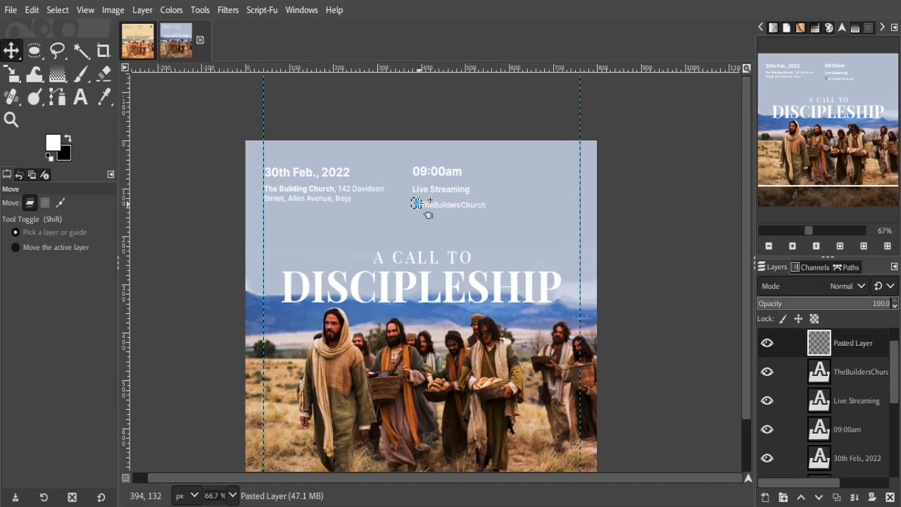
click(824, 381)
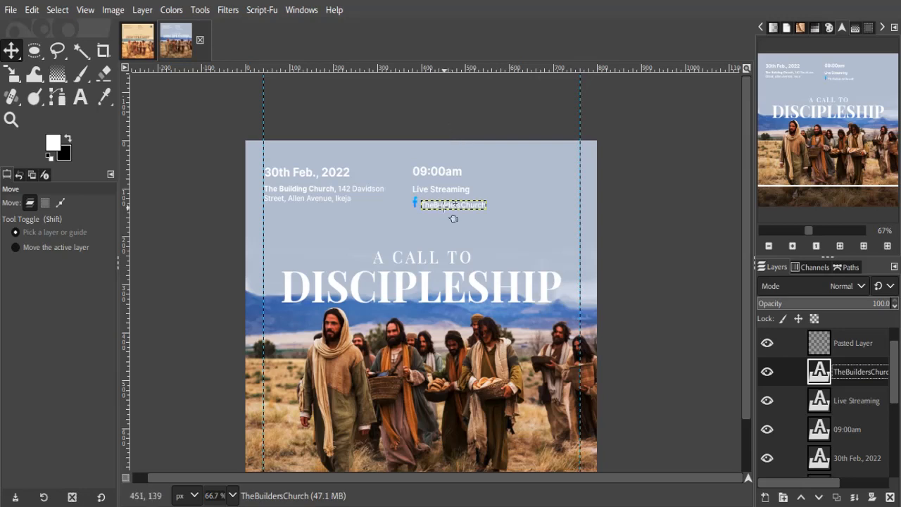
drag(445, 209, 444, 207)
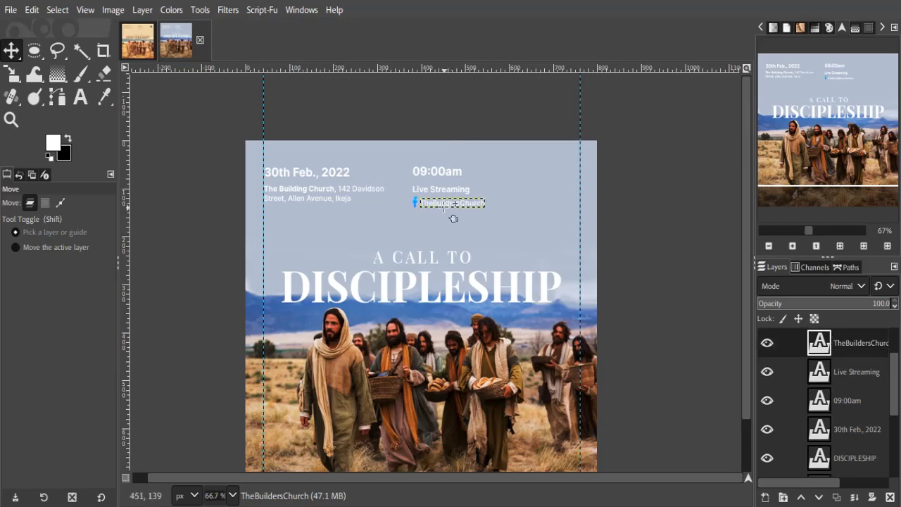
Step: Add a transparent 800 × 800 px layer named "logo bg"
click(35, 50)
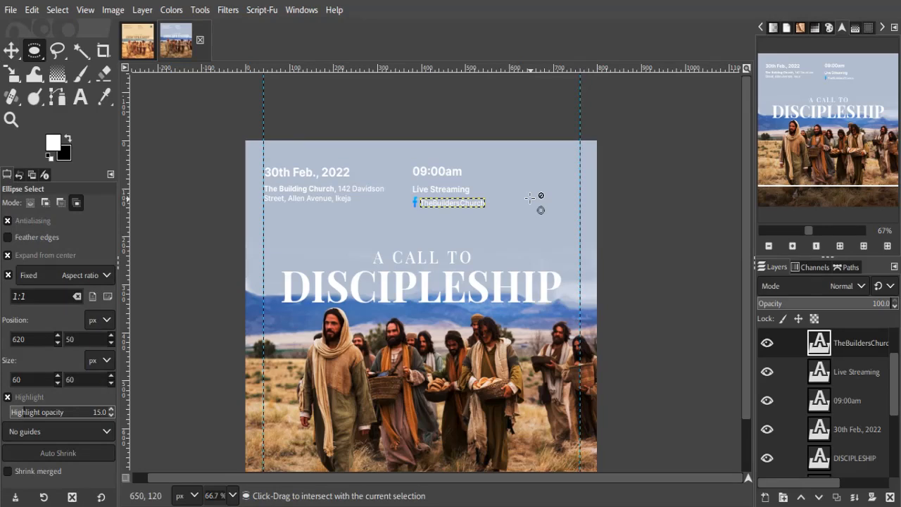
key(shift+ctrl+n)
text(log)
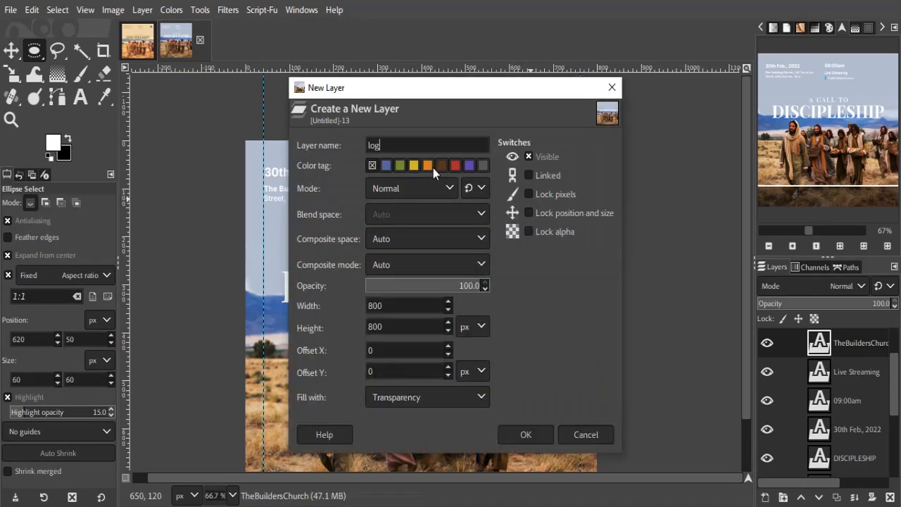
text(o bg)
key(Return)
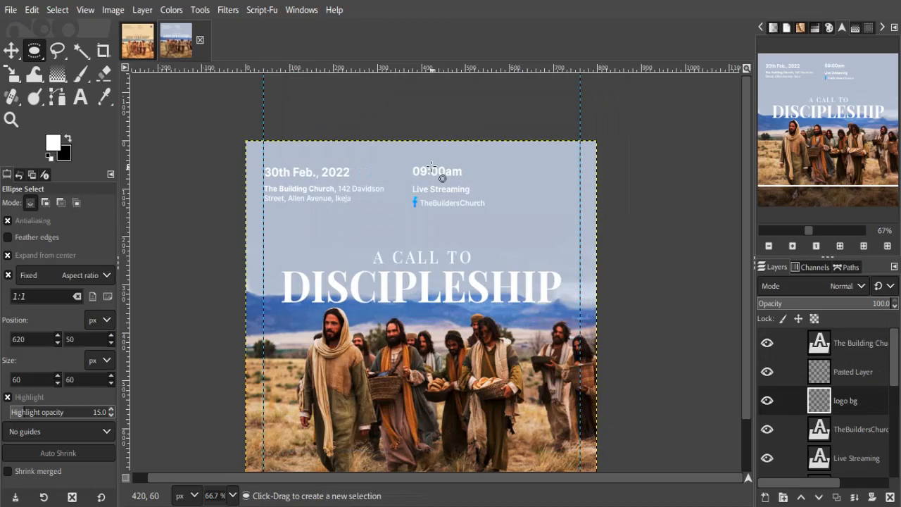
Step: Make an 80 × 80 px circular selection at position 640, 30 on the "logo bg" layer and fill it with the black background color
drag(544, 173, 544, 173)
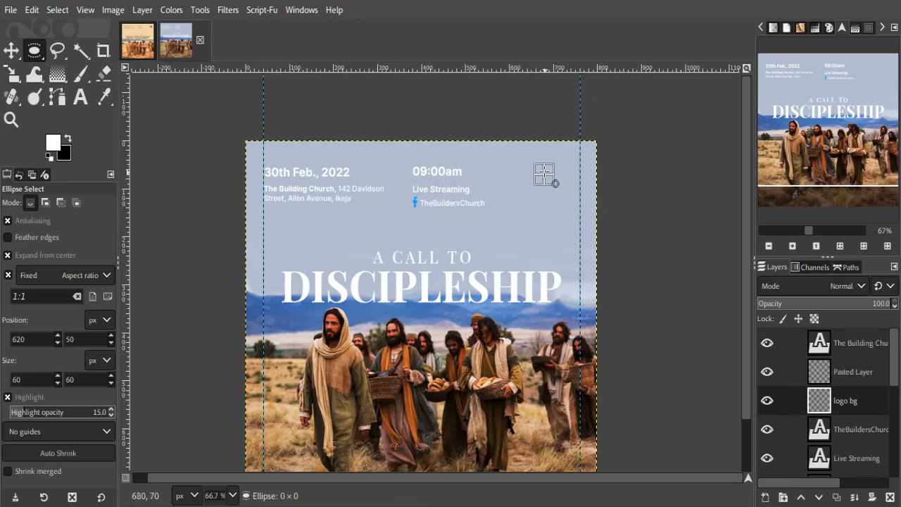
drag(545, 173, 554, 188)
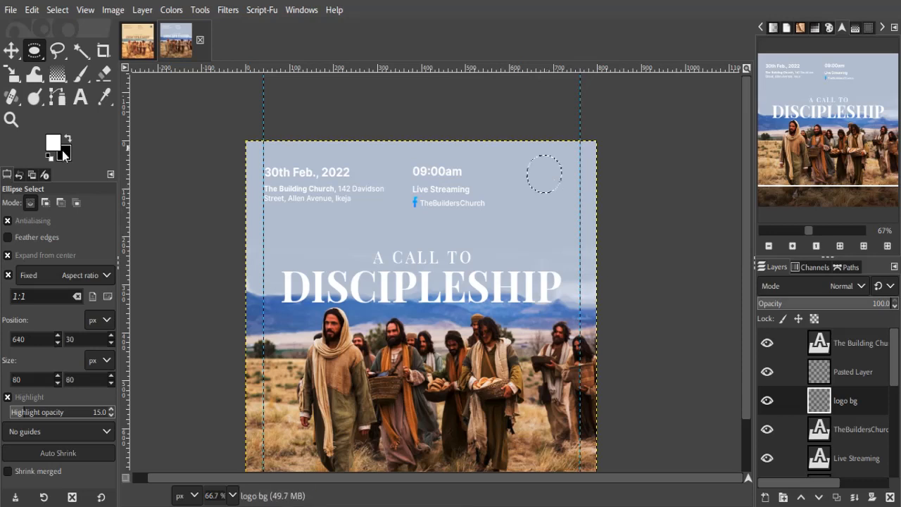
drag(64, 153, 540, 180)
drag(66, 158, 563, 169)
click(32, 10)
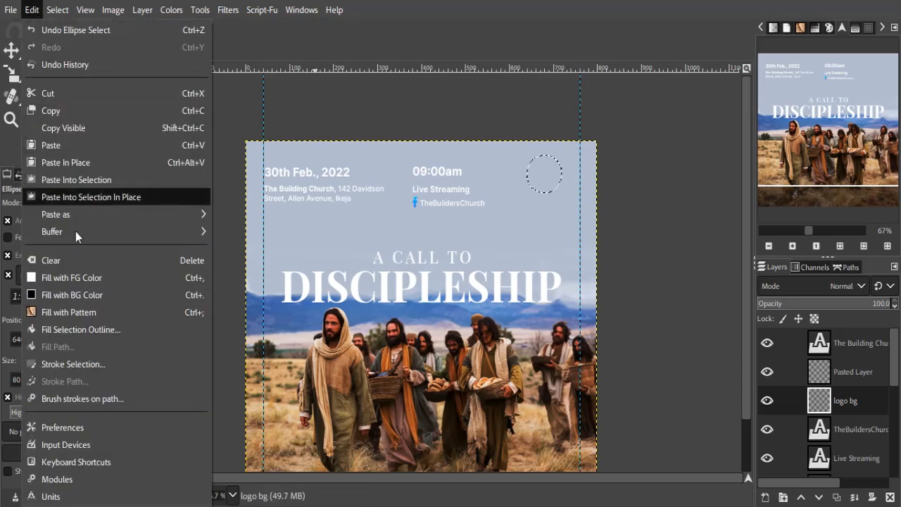
click(76, 294)
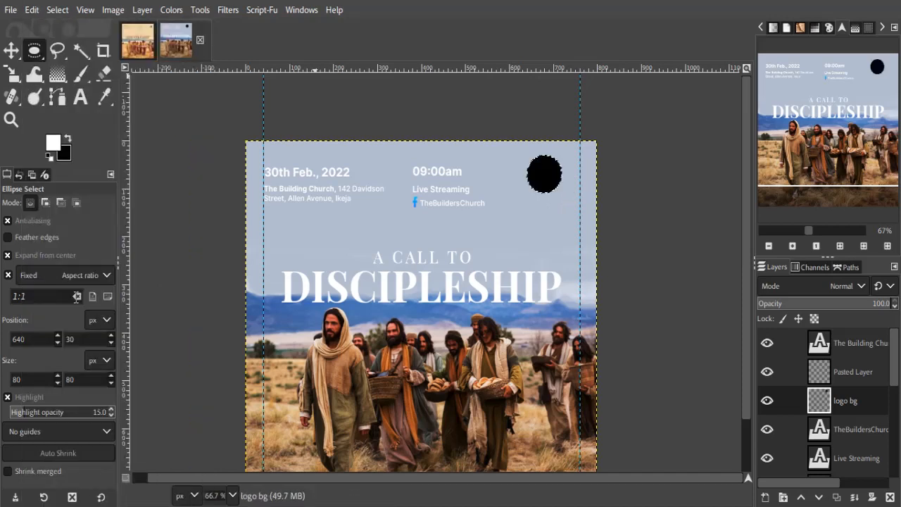
Step: Clear the circular selection and crop the "logo bg" layer to its content
click(52, 13)
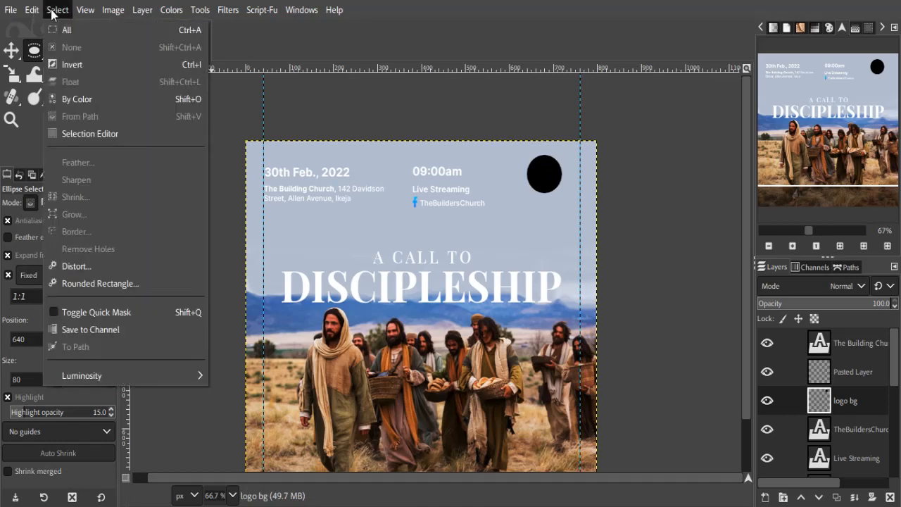
click(52, 12)
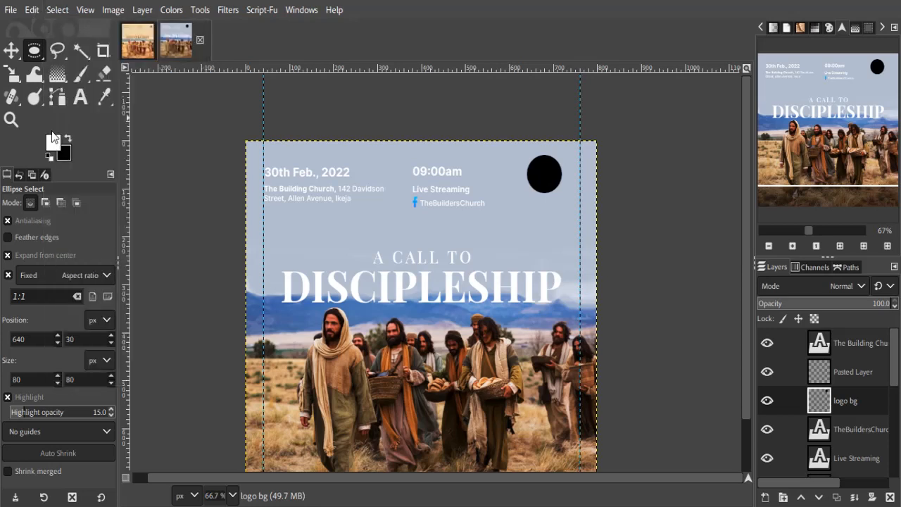
key(shift+s)
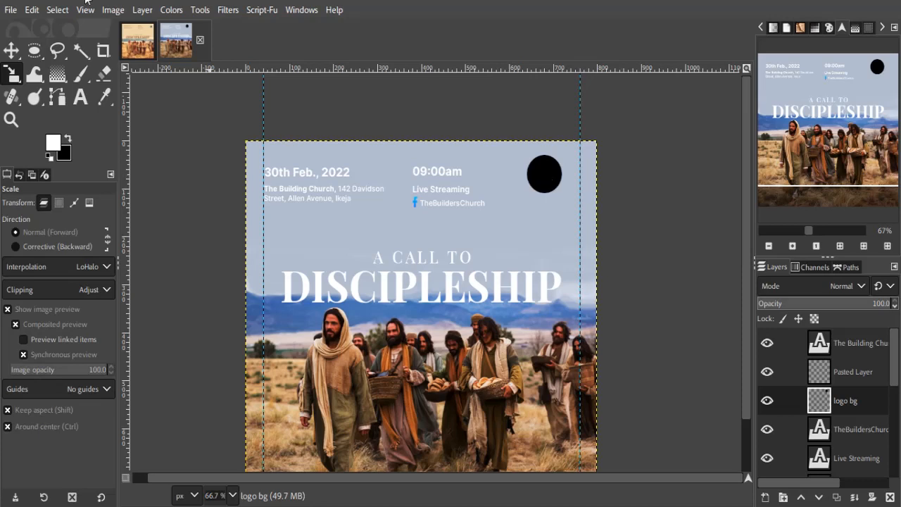
click(142, 10)
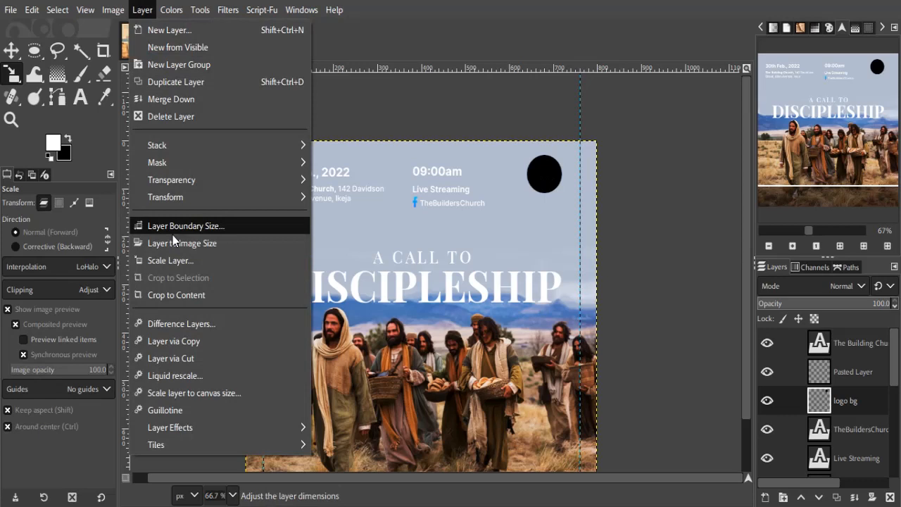
click(176, 294)
Step: Scale the black "logo bg" circle to 50 × 50 px around its center, keeping the aspect ratio
click(532, 170)
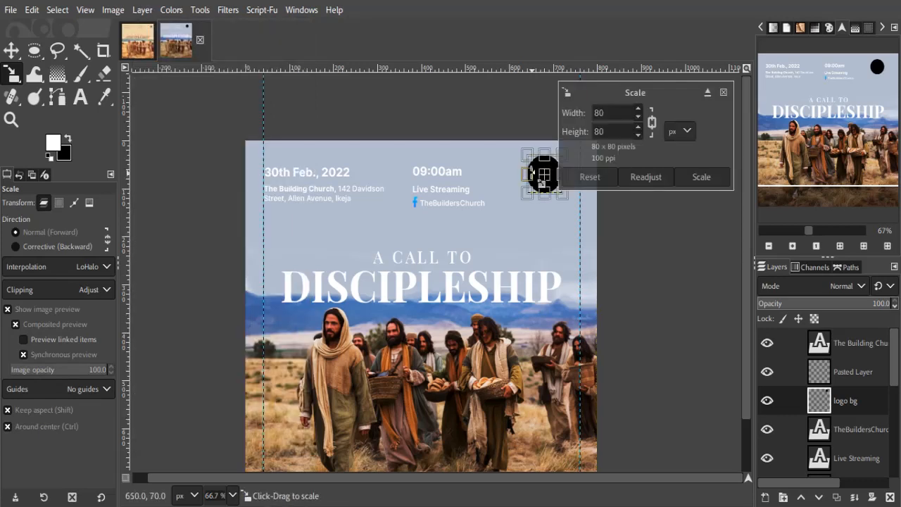
drag(609, 114, 575, 117)
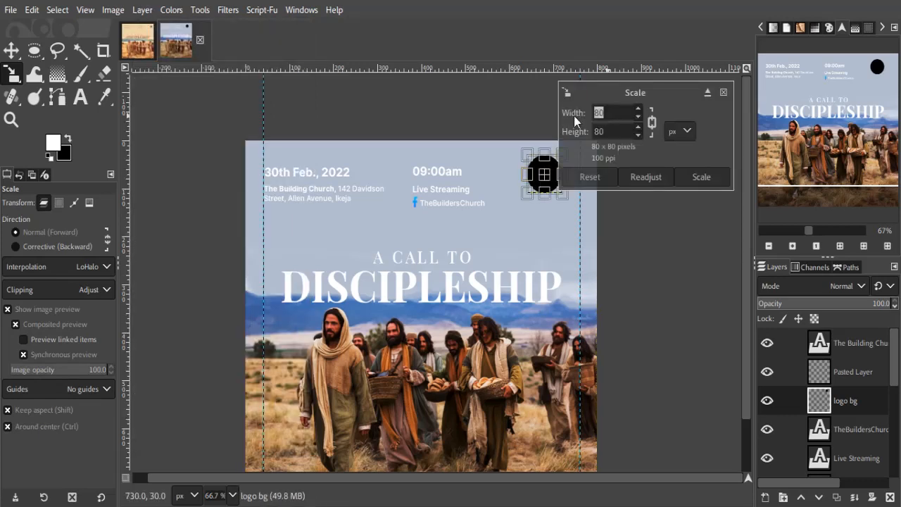
text(50)
key(Return)
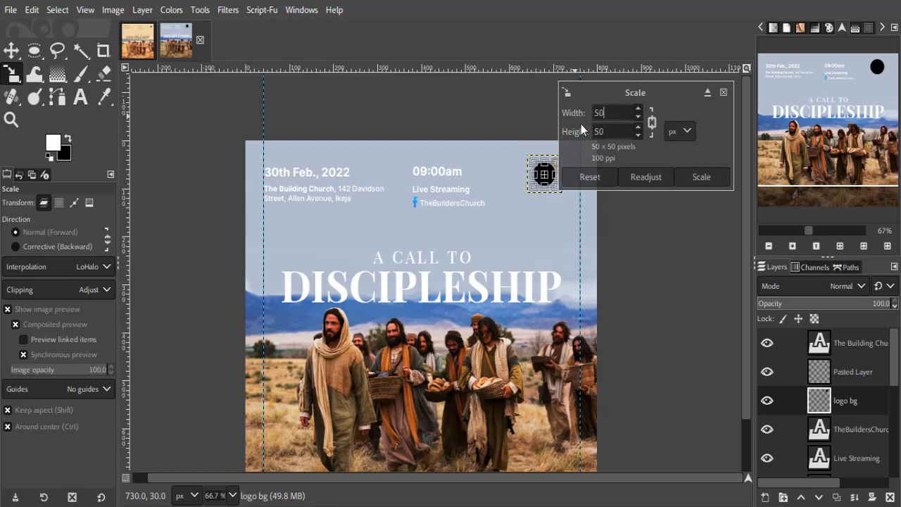
key(Return)
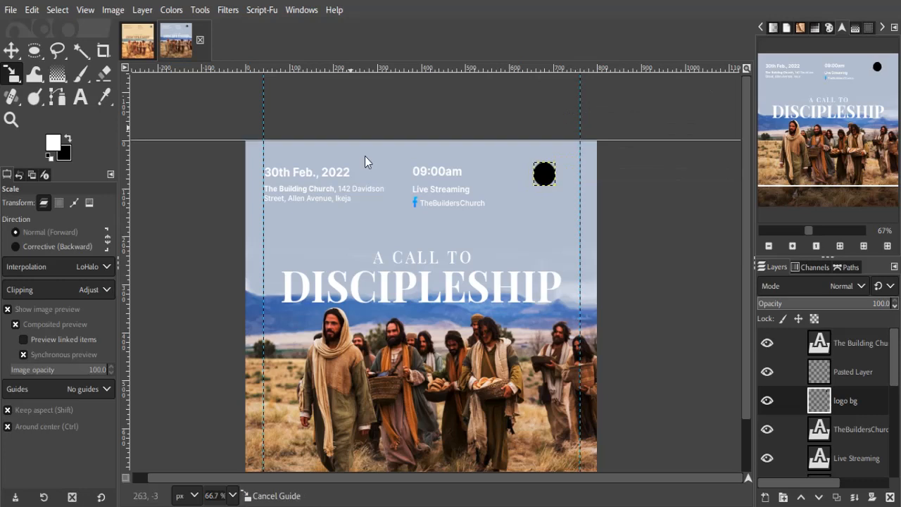
Step: Add a horizontal guide along the top of the date and time texts and move the black circle right against the right margin guide
drag(364, 156, 369, 167)
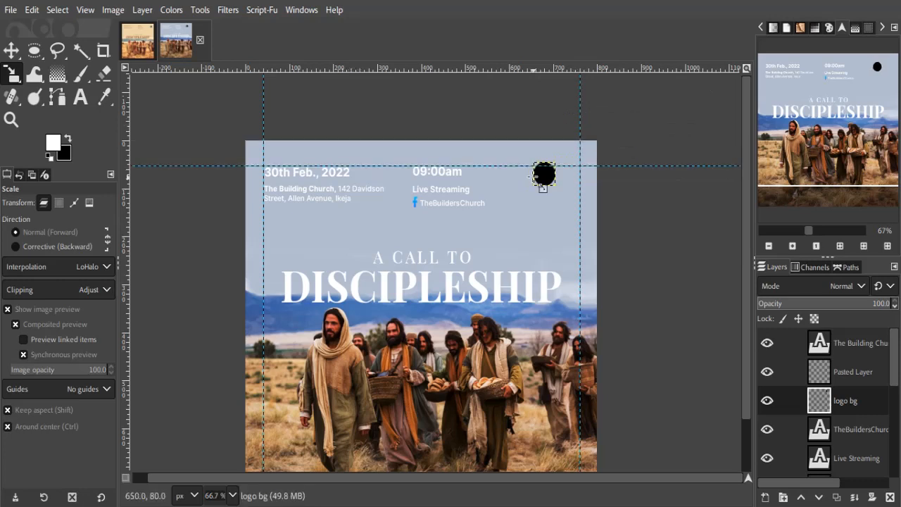
key(m)
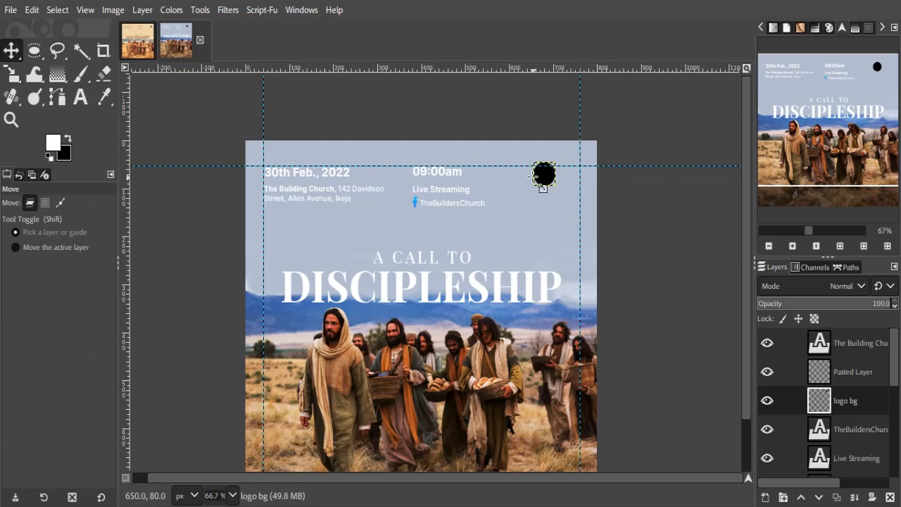
drag(542, 177, 583, 189)
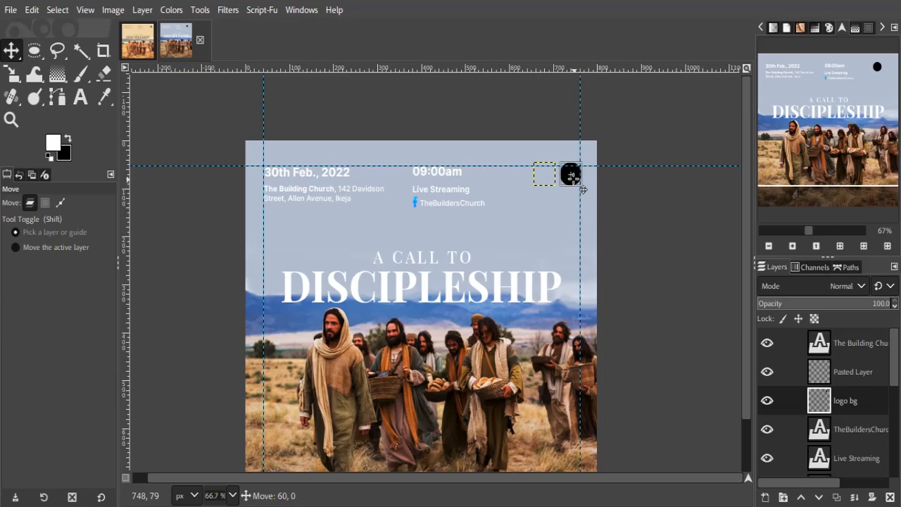
Step: Add a white text layer reading "BC" below and left of the black circle
key(t)
click(506, 219)
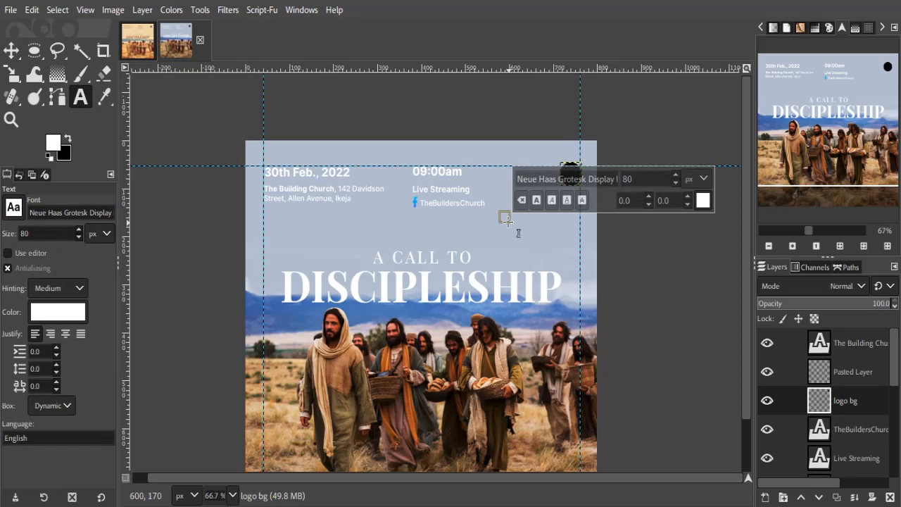
text(BC)
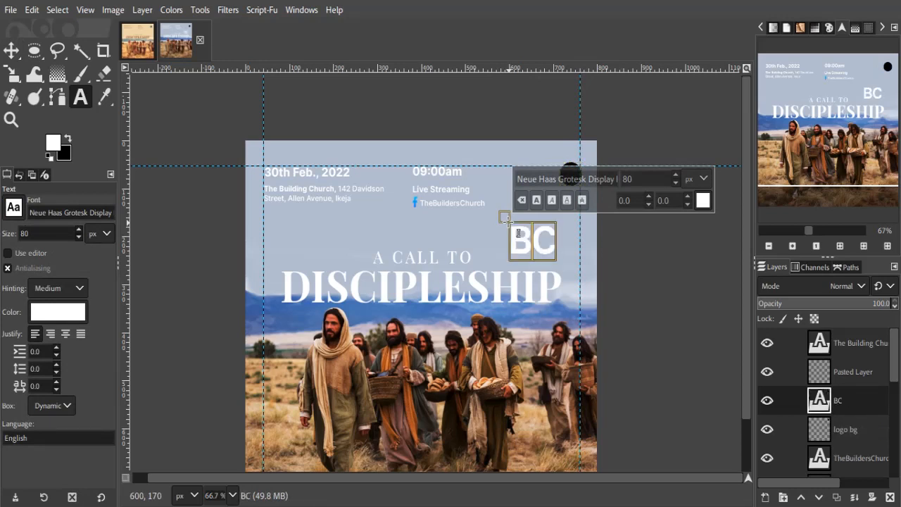
Step: Set the "BC" text to the Saturday Script Oblique Alt1 font at 37 px
triple_click(549, 178)
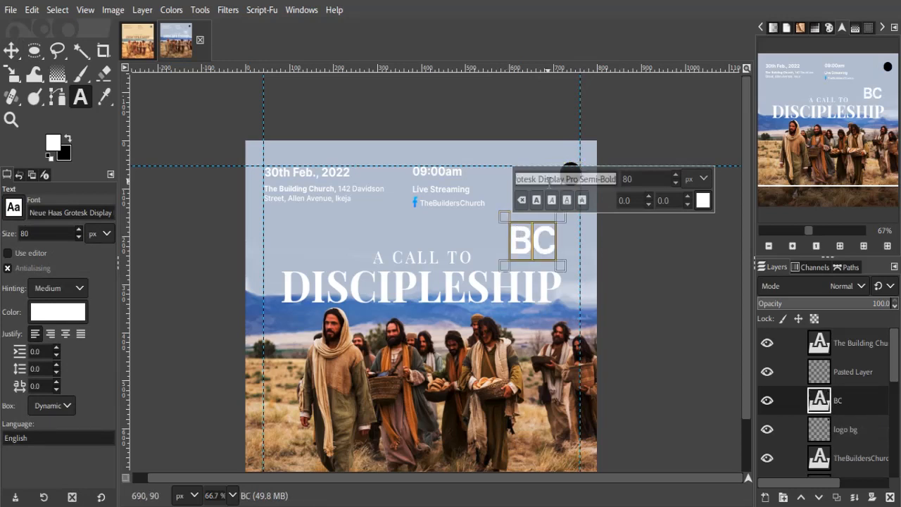
text(s)
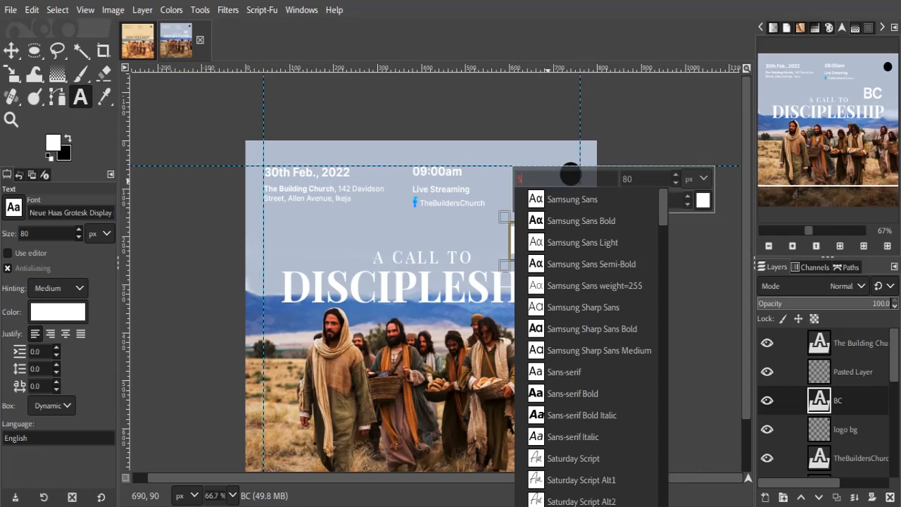
click(541, 264)
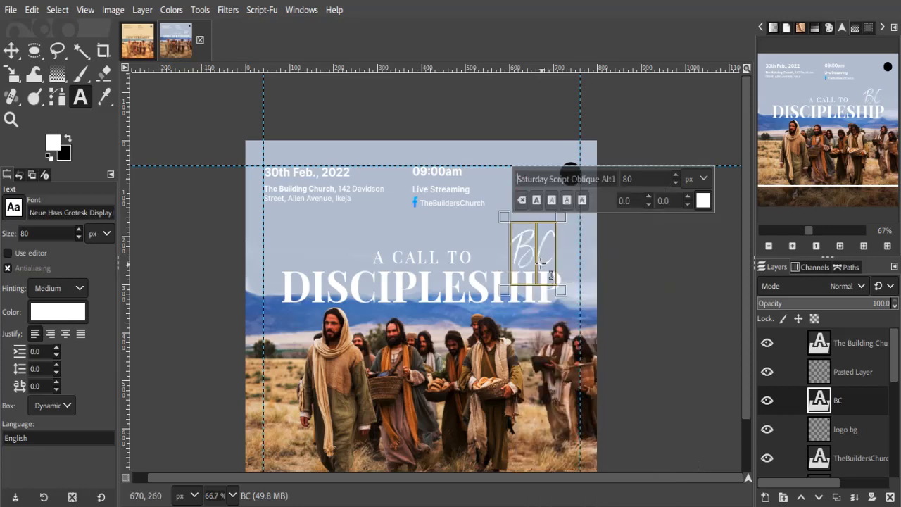
key(Tab)
text(40)
key(Return)
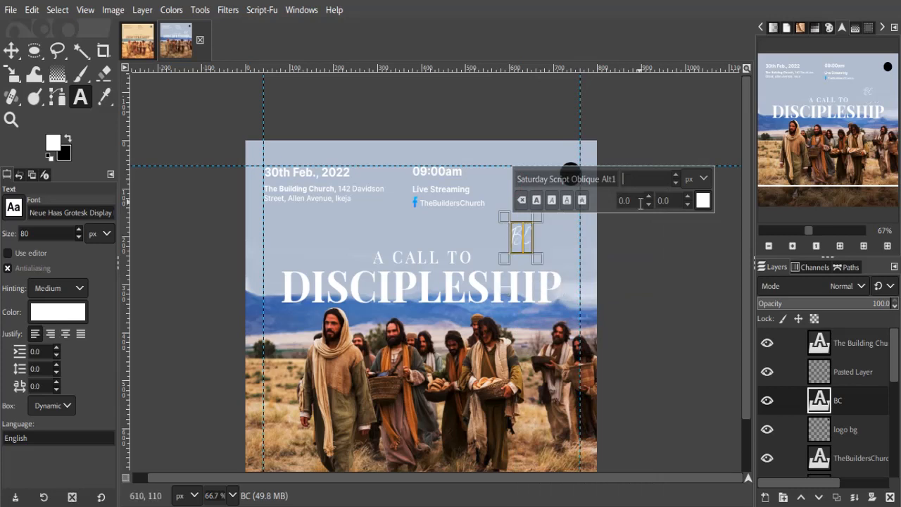
text(37)
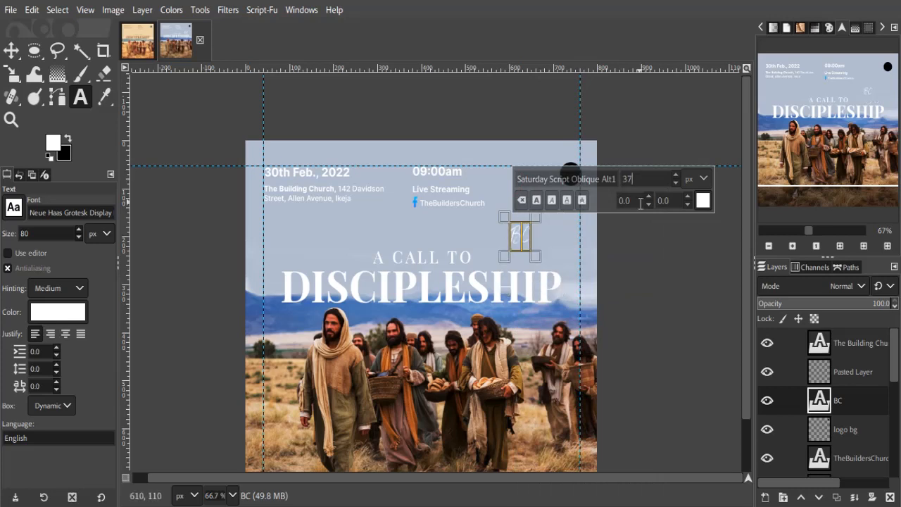
click(11, 53)
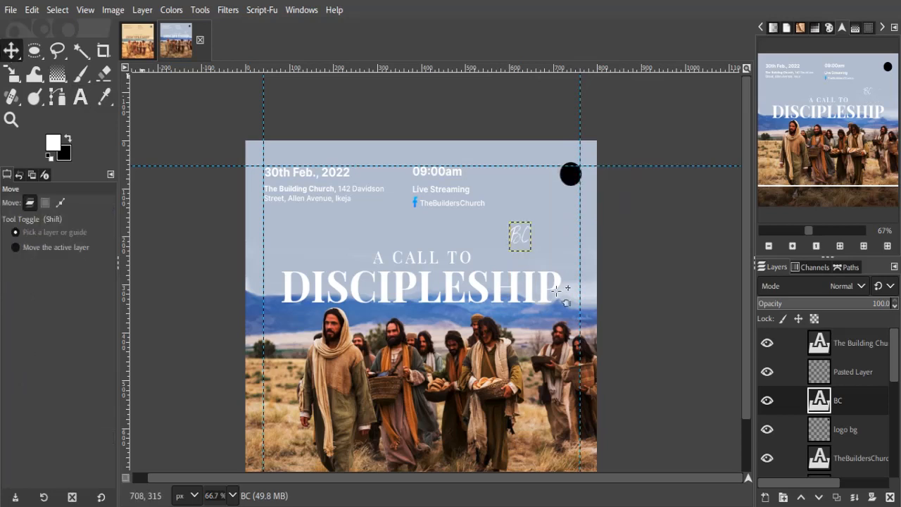
Step: Move the "BC" text onto the black circle and reduce its font size to 29 px
drag(528, 243, 580, 183)
key(t)
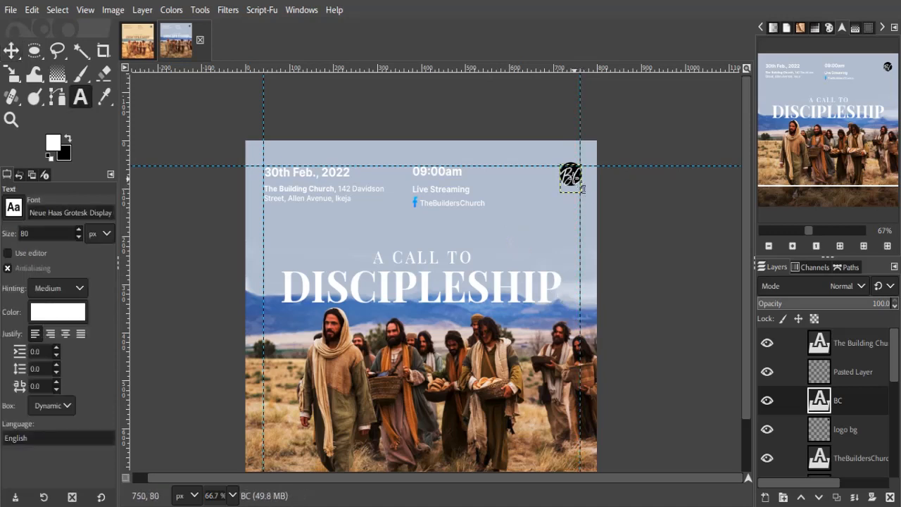
click(582, 189)
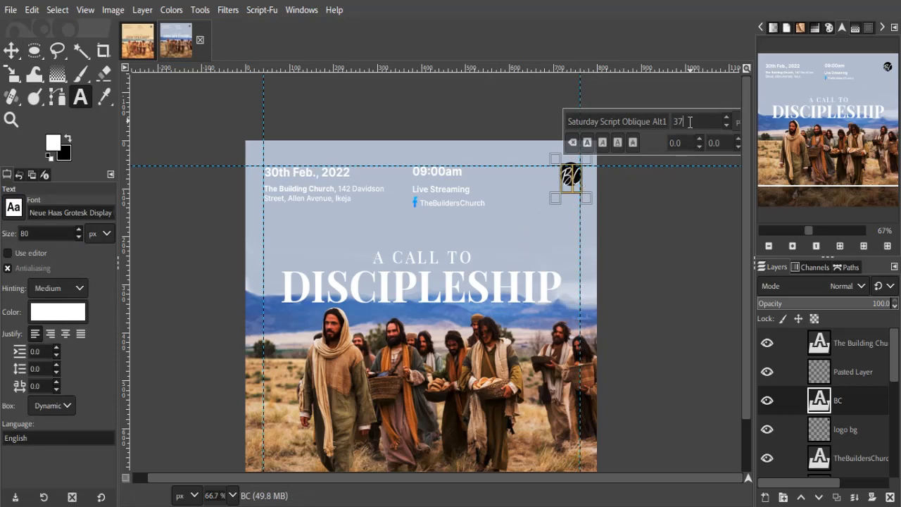
key(BackSpace)
text(2)
key(Return)
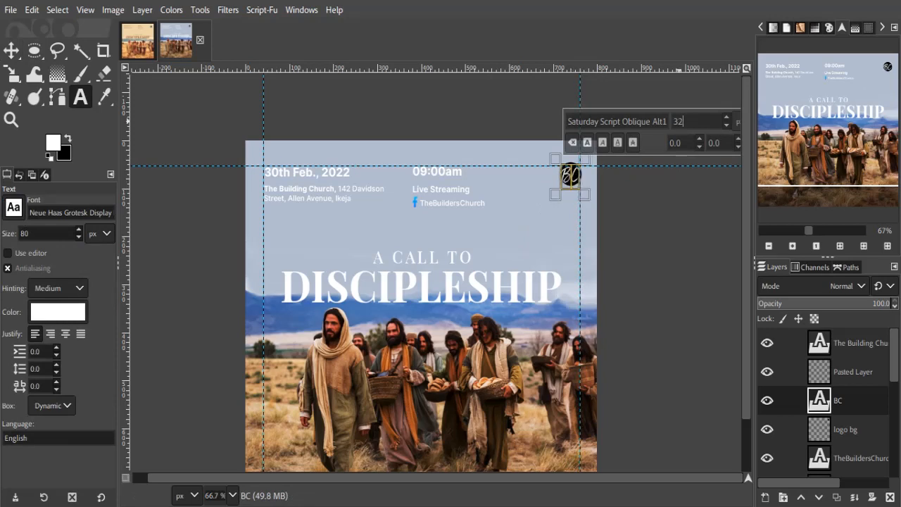
key(BackSpace)
text(0)
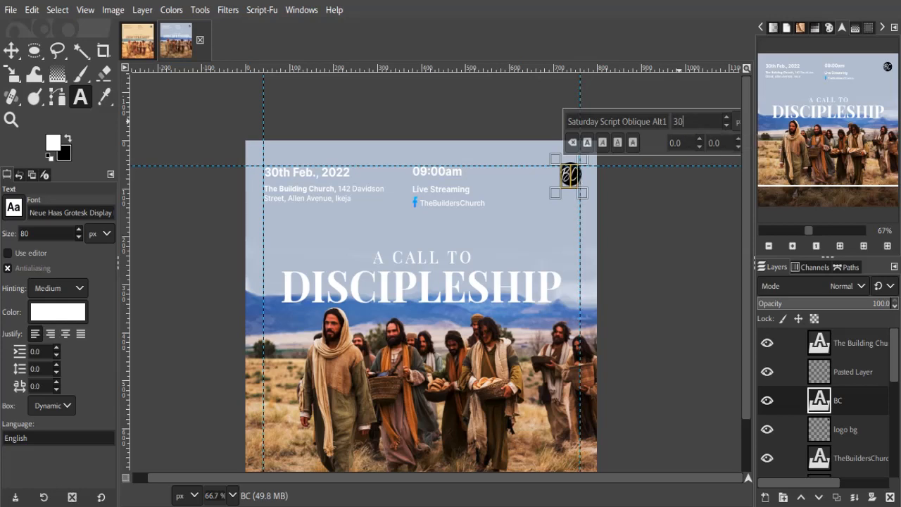
key(BackSpace)
key(BackSpace)
text(29)
Step: Nudge the "BC" text slightly to center it within the black circle
click(11, 50)
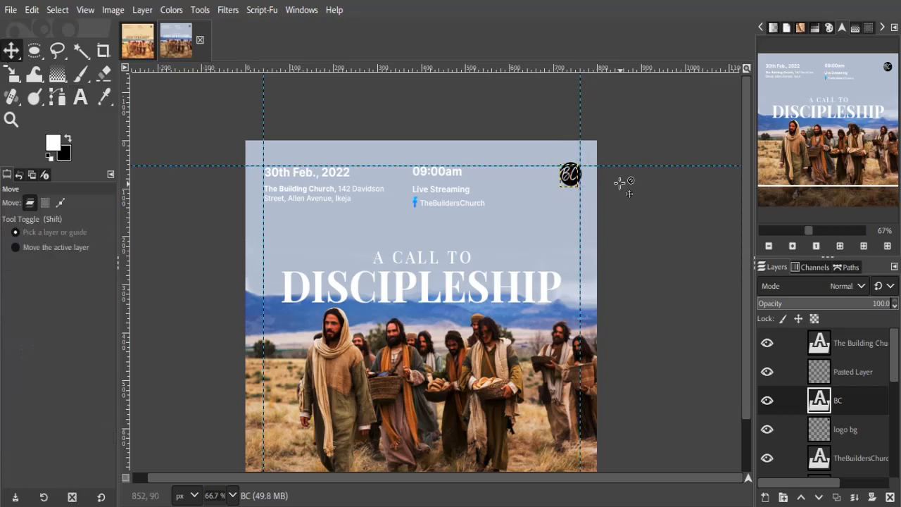
drag(573, 178, 574, 179)
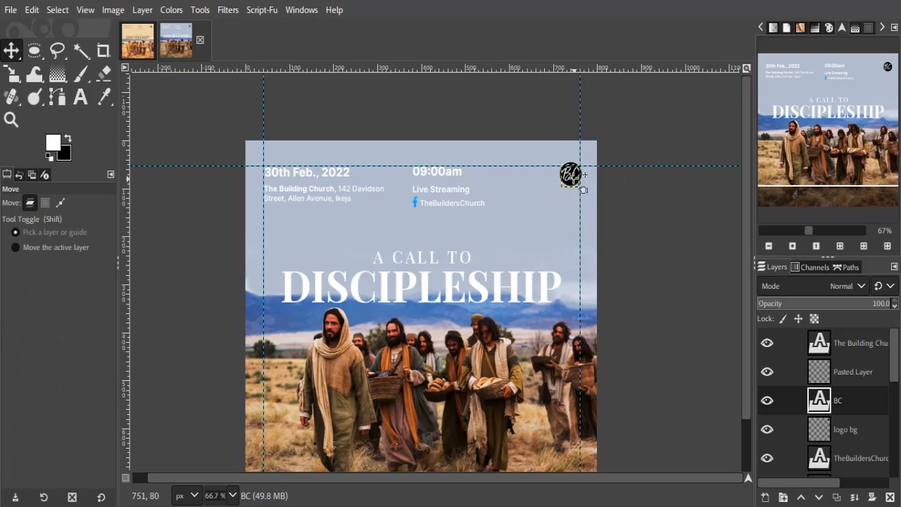
key(Up)
Step: Set the "BC" text size to 25 px and shift it slightly right inside the black circle
key(t)
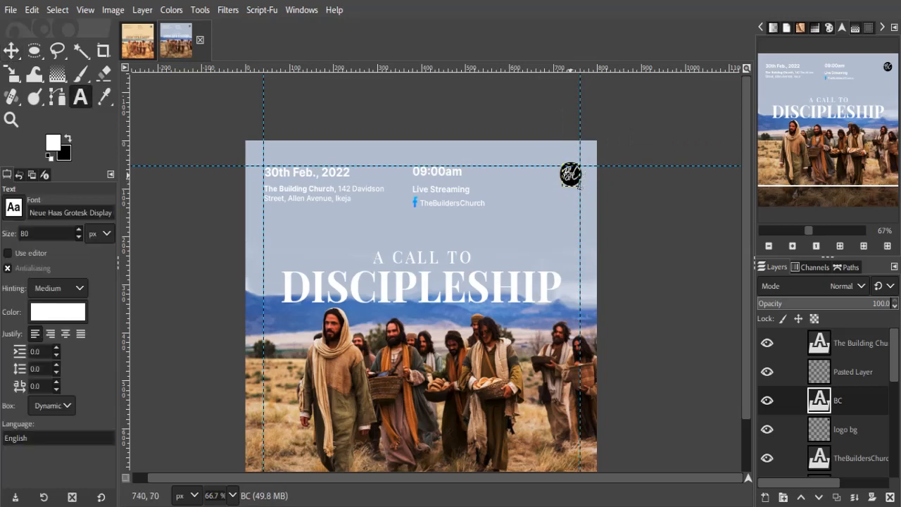
click(577, 182)
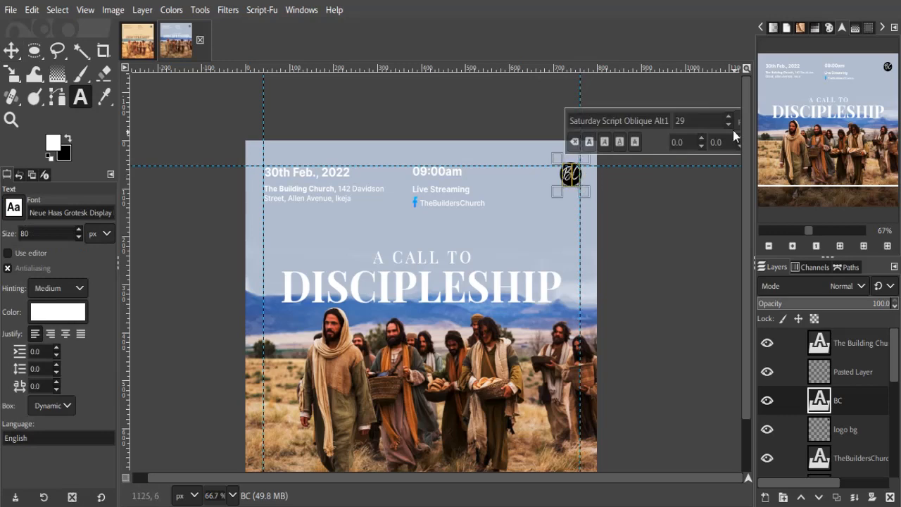
scroll(730, 130, down, 4)
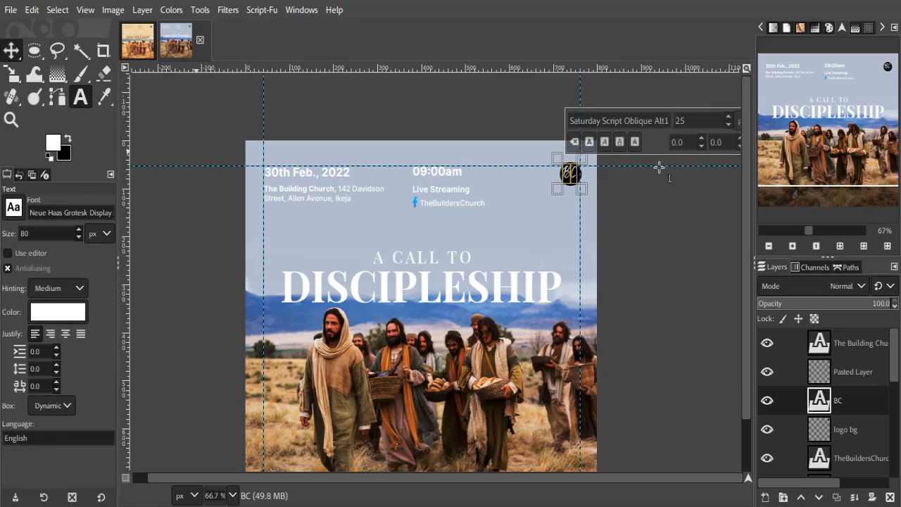
key(m)
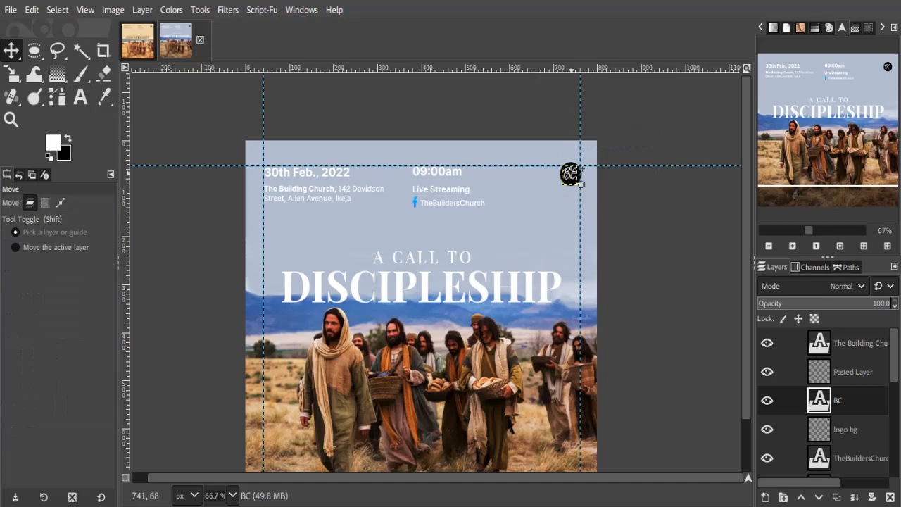
key(Right)
Step: Select the "Visible" layer and open the G'MIC-Qt filter window for it
drag(748, 223, 746, 275)
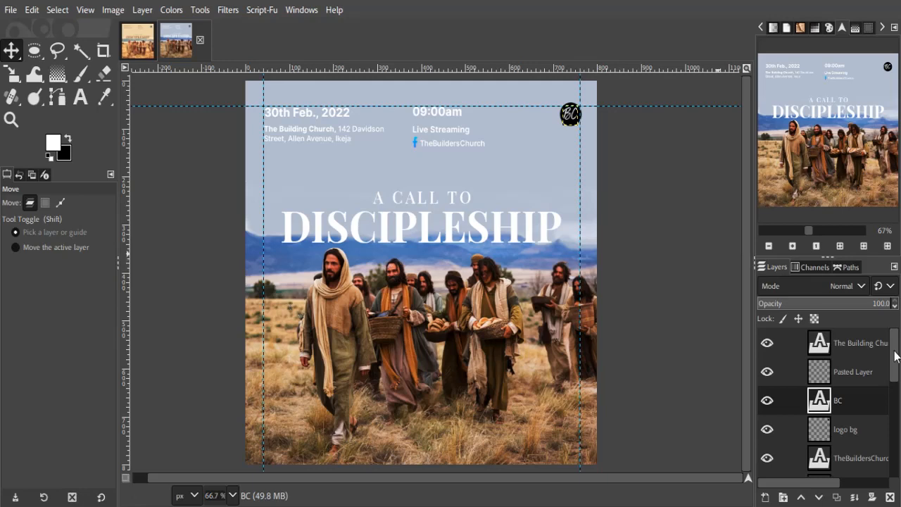
scroll(846, 404, down, 5)
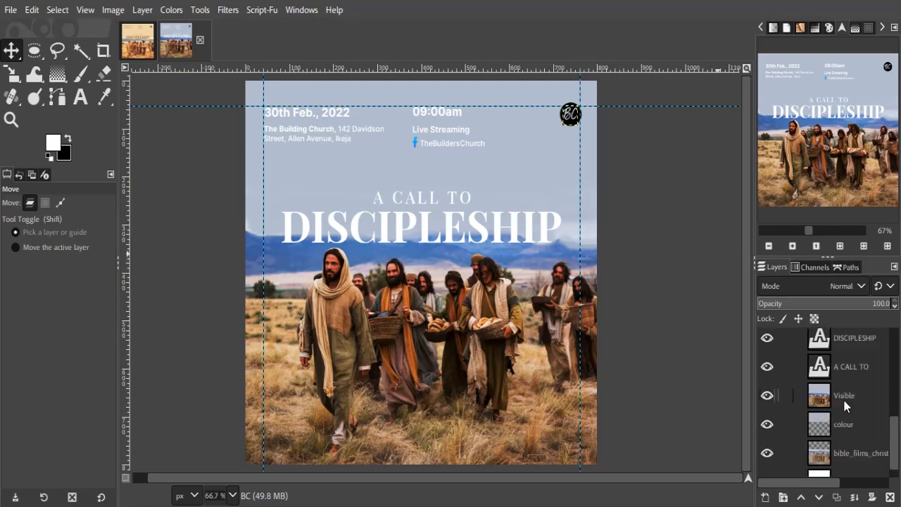
click(844, 401)
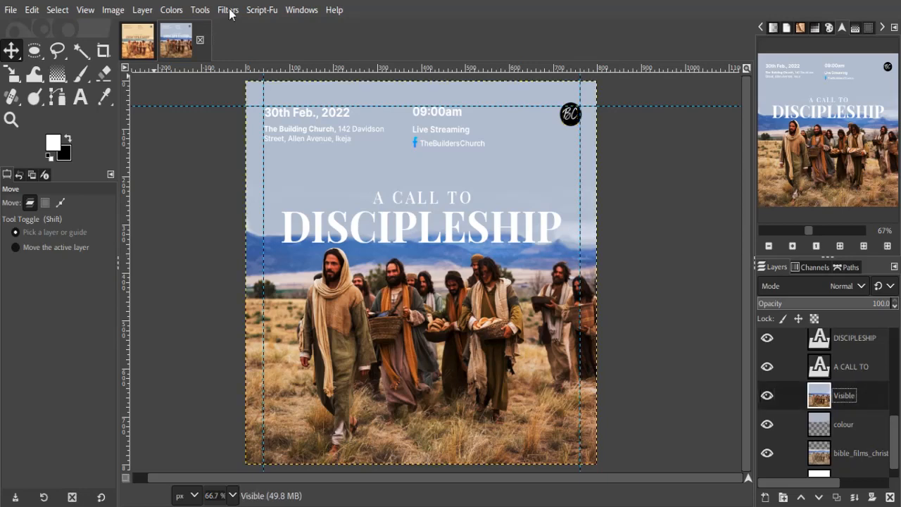
click(230, 10)
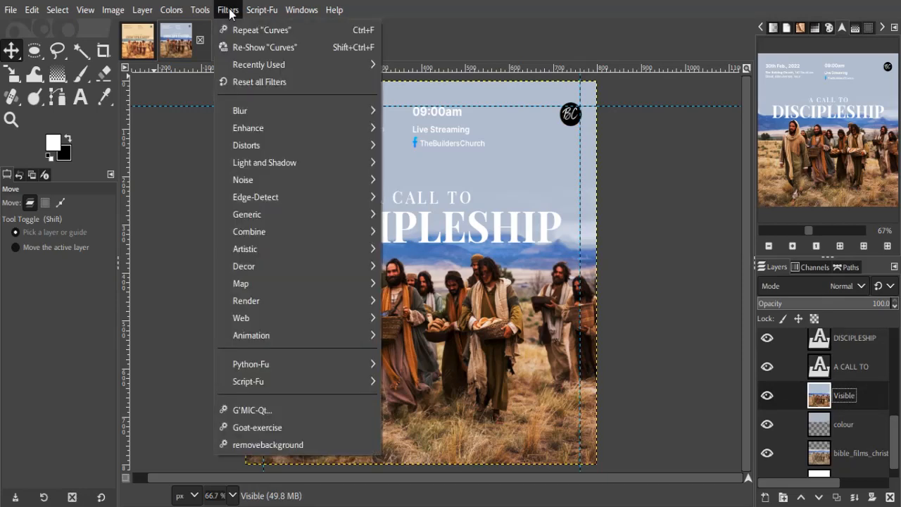
click(272, 410)
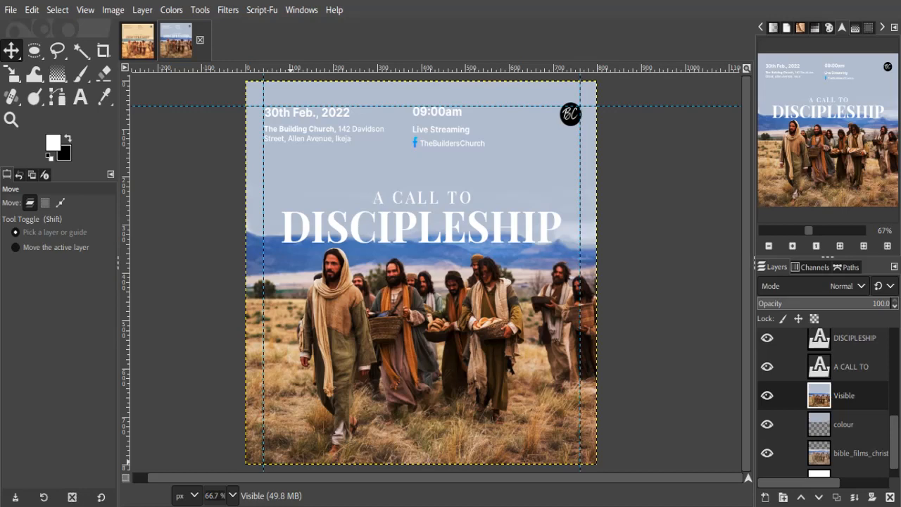
mouse_move(631, 503)
click(227, 11)
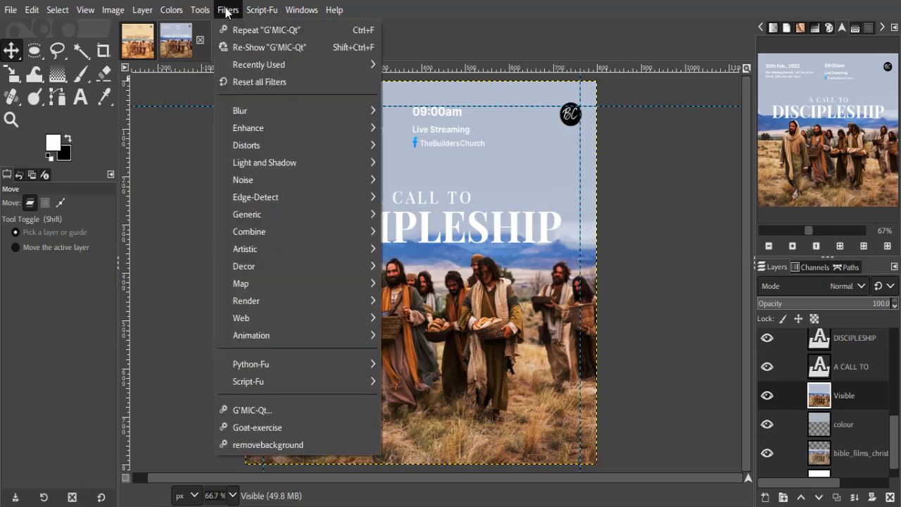
click(253, 408)
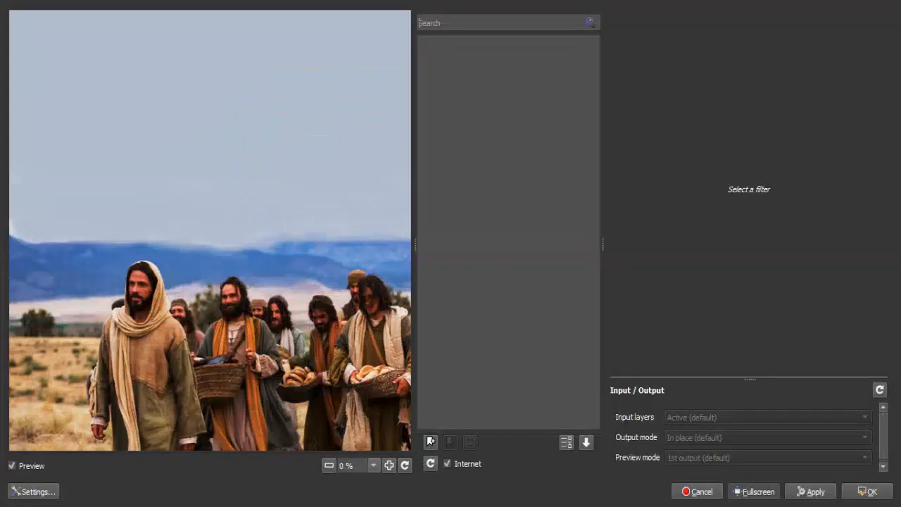
click(652, 496)
mouse_move(632, 506)
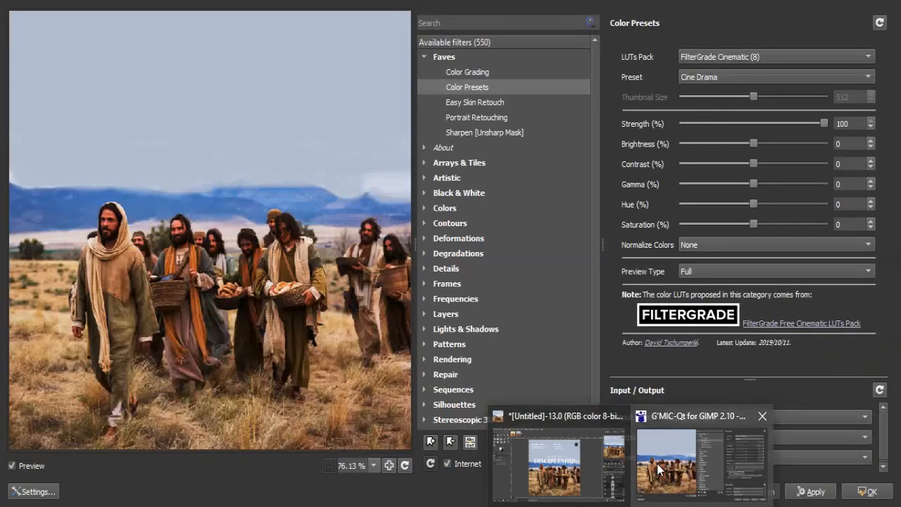
click(601, 416)
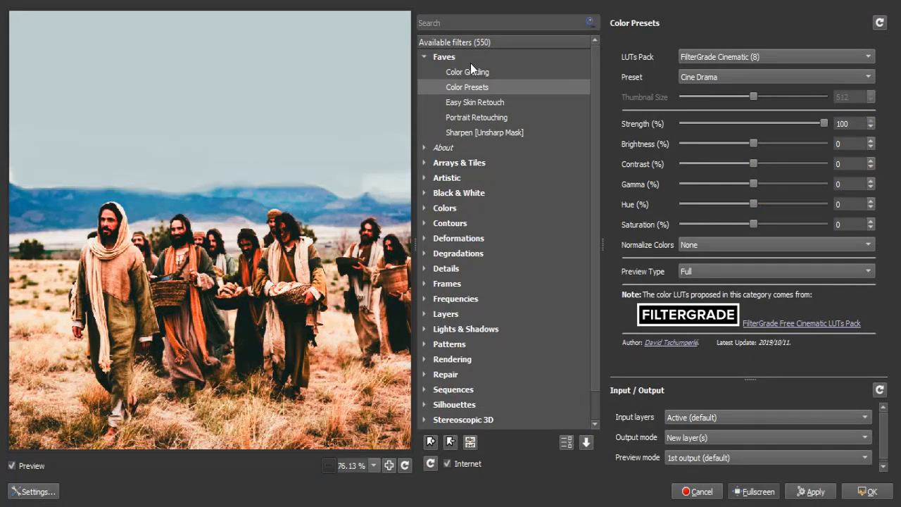
Step: Choose the Color Presets filter from the Colors category
click(424, 208)
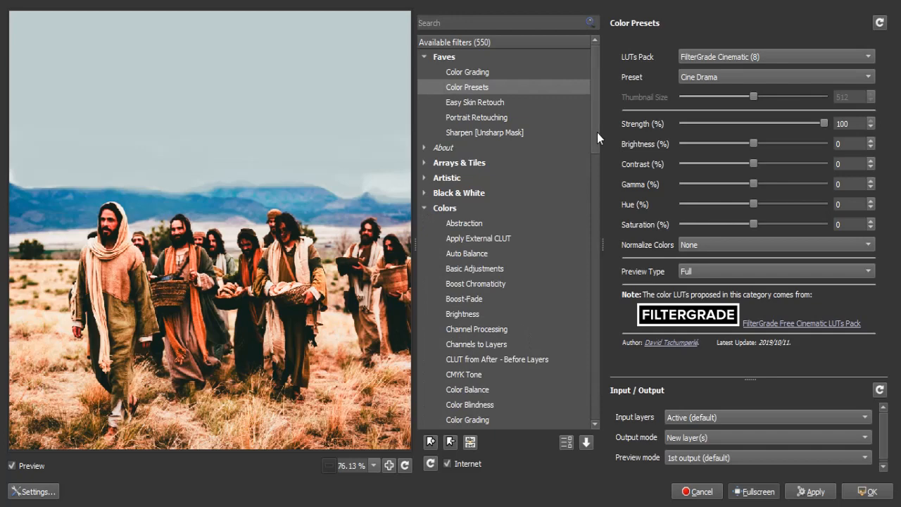
drag(597, 133, 595, 165)
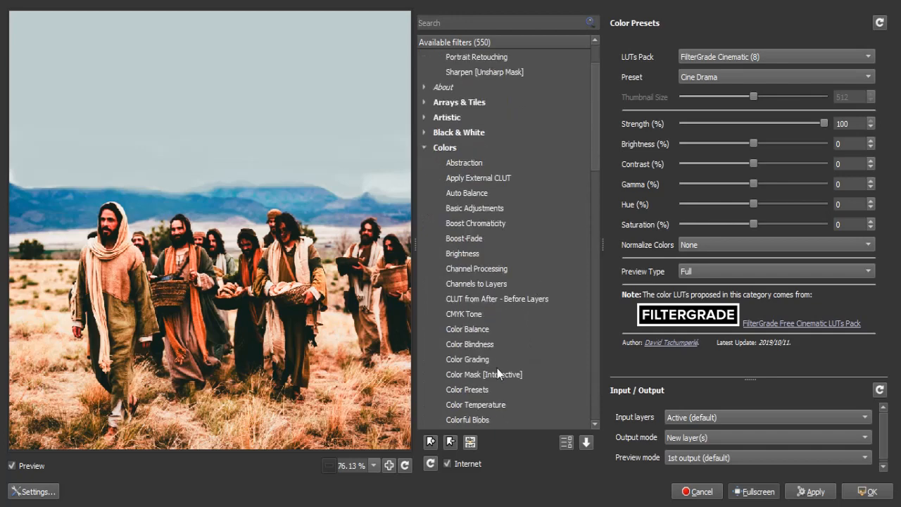
scroll(493, 370, down, 1)
click(477, 328)
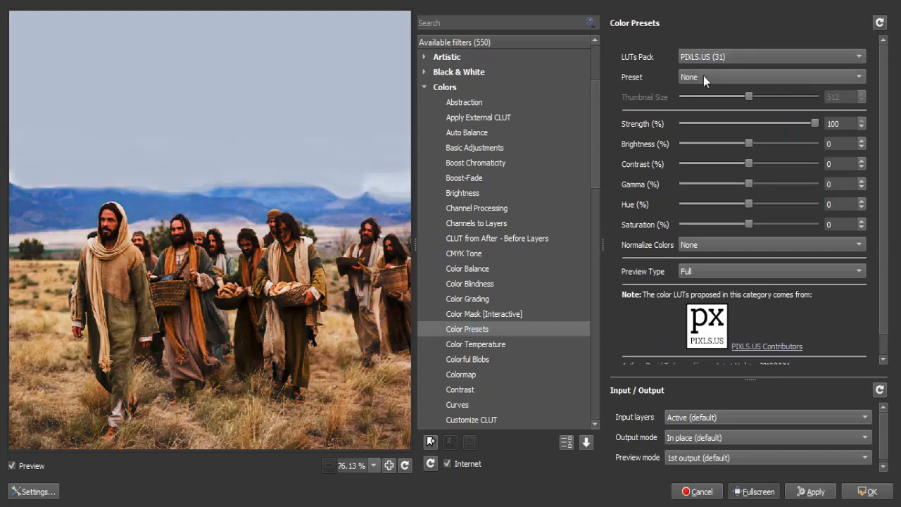
Step: Try the Delicatessen, Expired 69 and Faded Look presets of the PIXLS.US pack on the photo
click(732, 77)
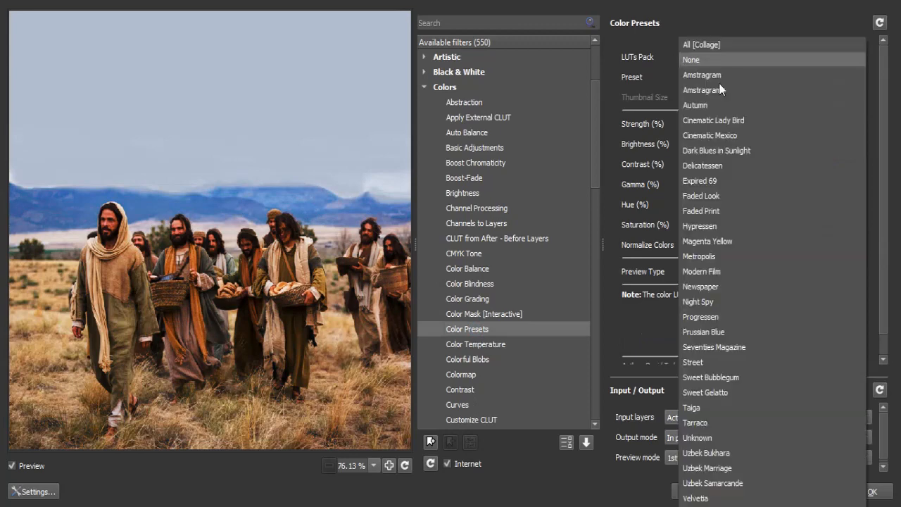
click(706, 85)
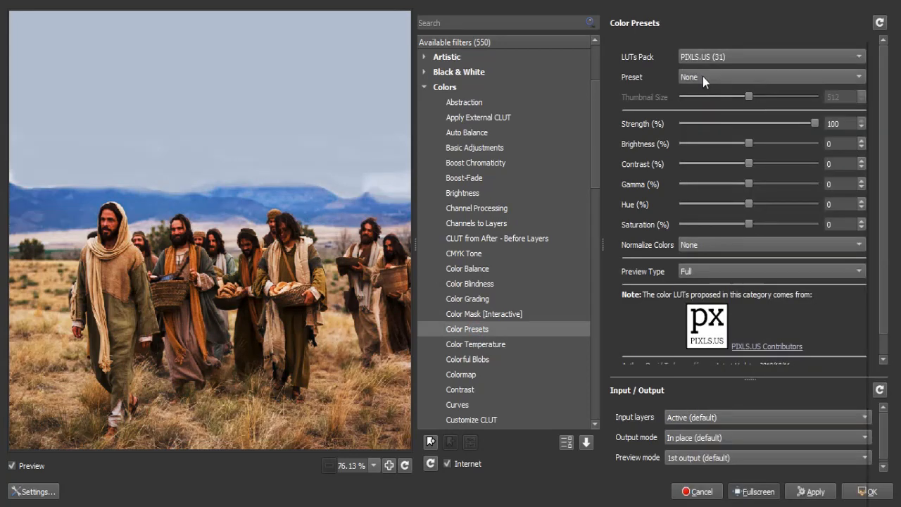
click(703, 76)
click(698, 76)
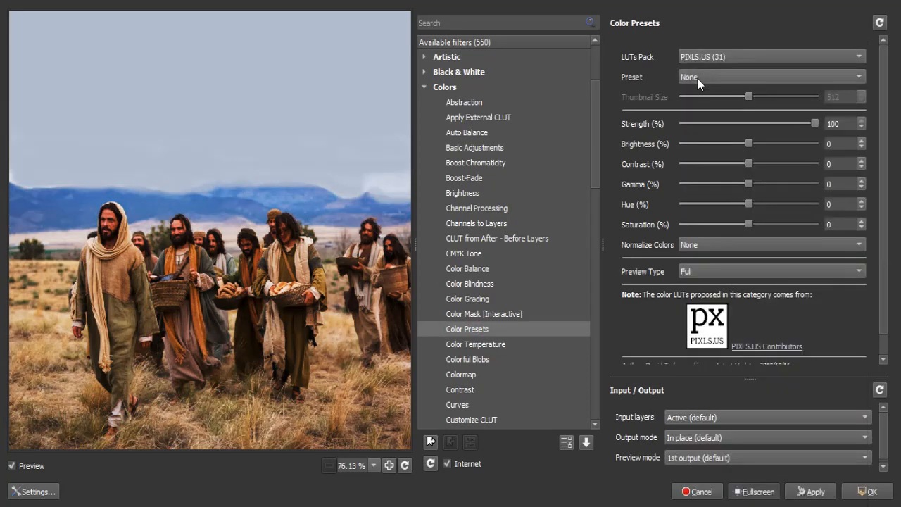
click(699, 79)
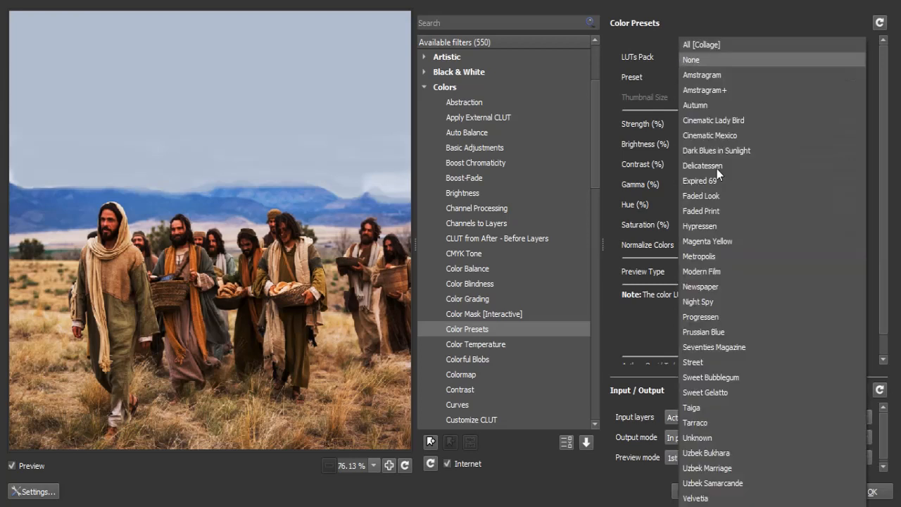
click(716, 169)
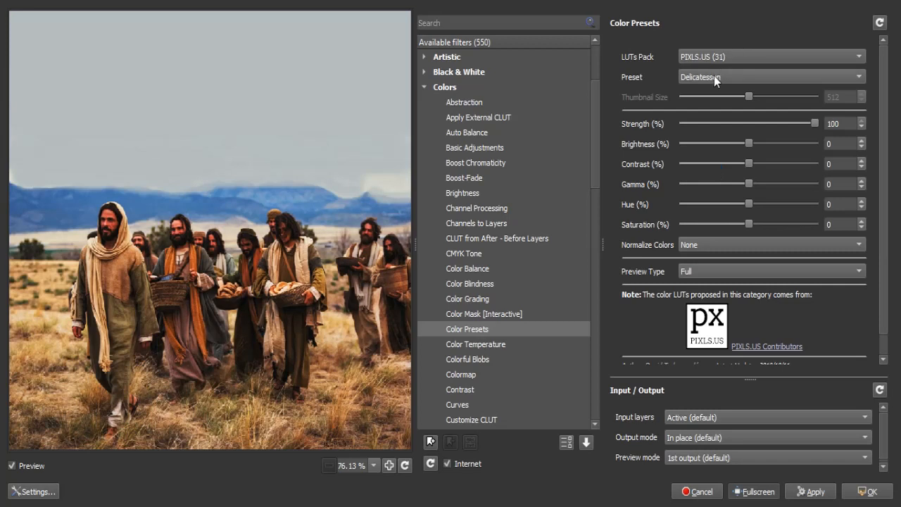
scroll(714, 75, down, 5)
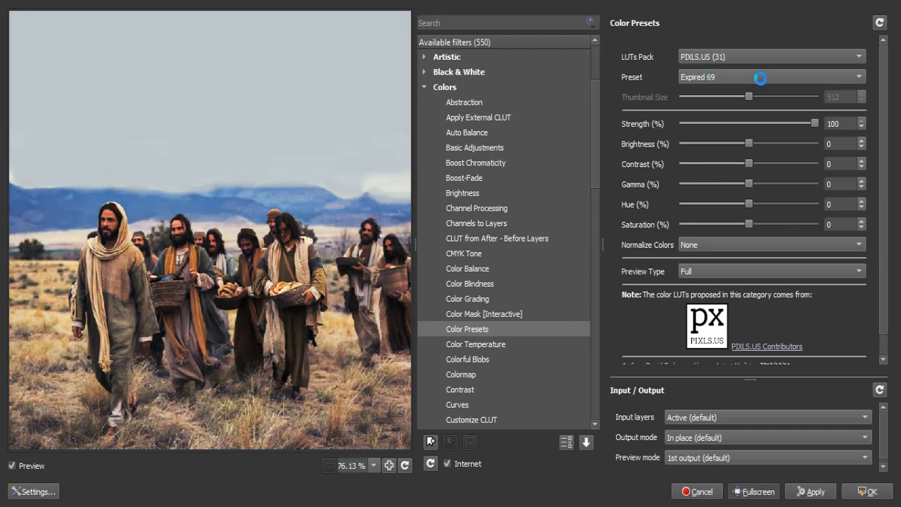
scroll(760, 77, down, 1)
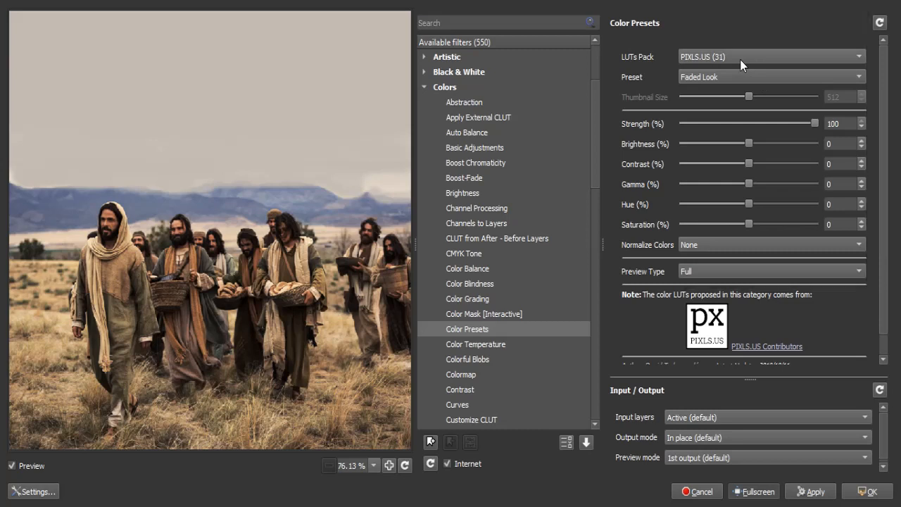
click(740, 59)
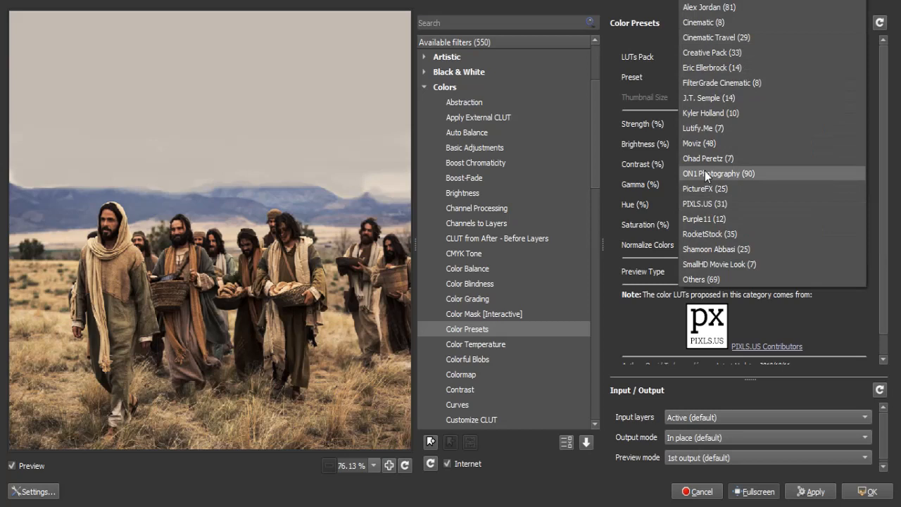
click(709, 202)
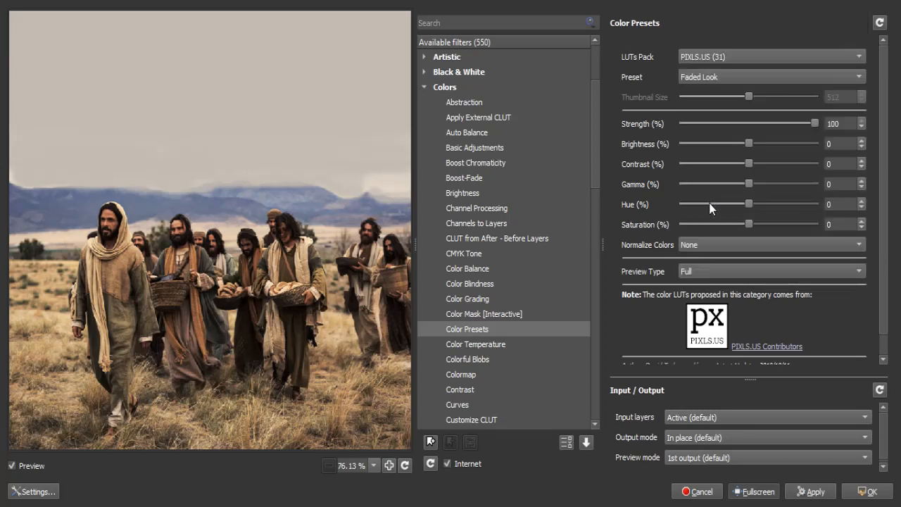
click(711, 79)
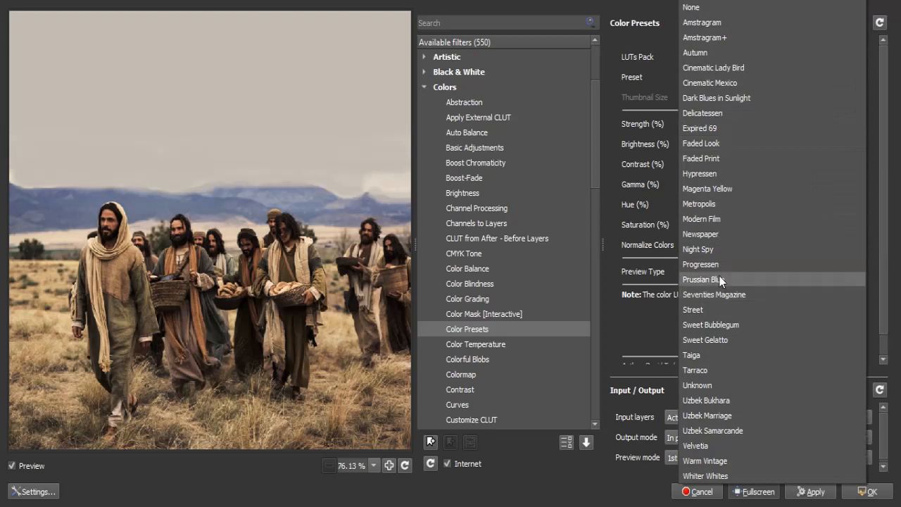
click(633, 54)
Step: Switch to the Purple11 LUTs pack and choose its Serenity preset for the photo
click(707, 57)
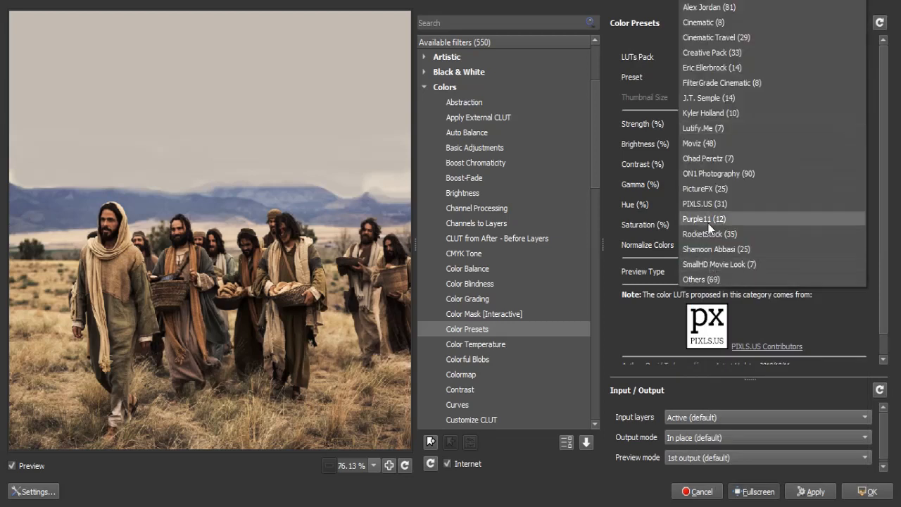
click(703, 219)
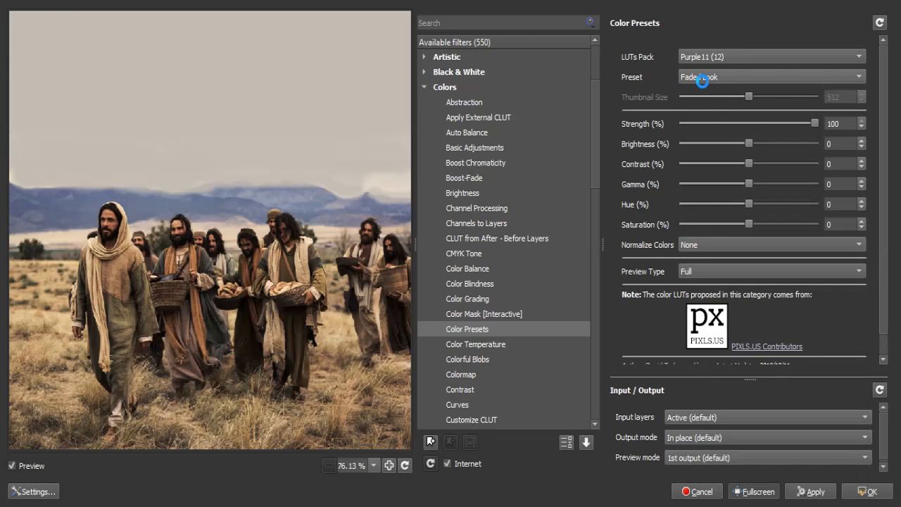
click(711, 80)
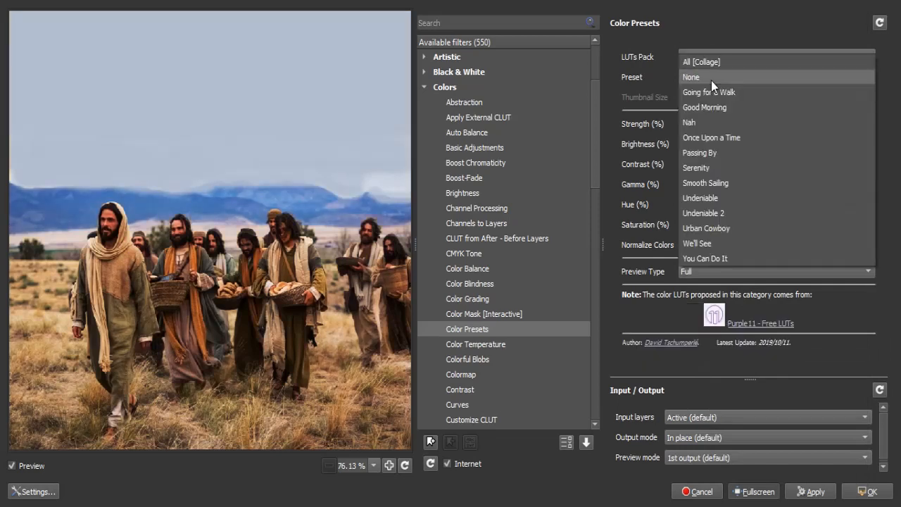
click(706, 169)
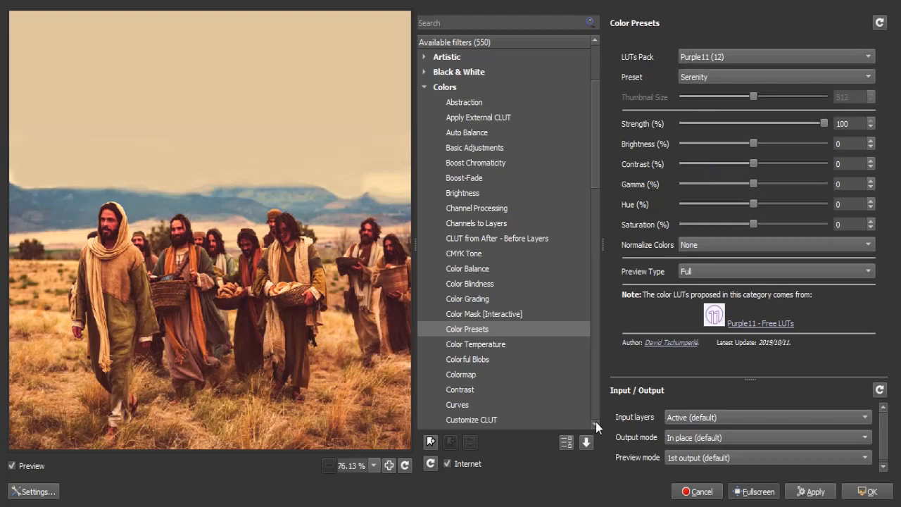
Step: Try hue shifts of -15 % and 6.6 % on the Serenity preset, and set the hue back to 0
drag(755, 202, 744, 202)
click(744, 202)
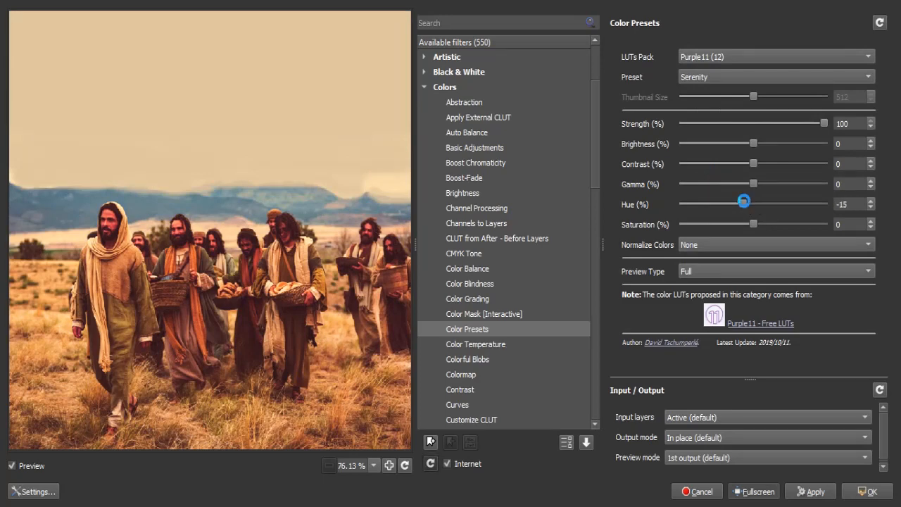
drag(744, 203, 759, 203)
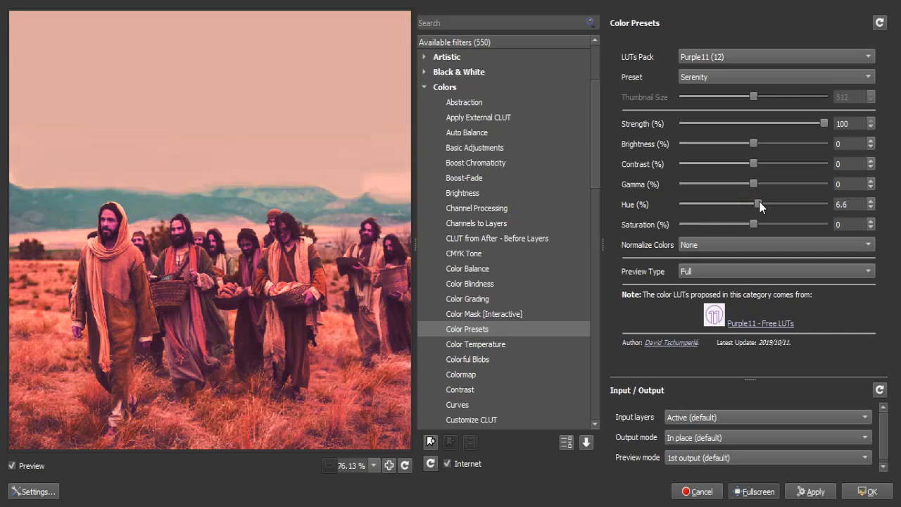
click(759, 202)
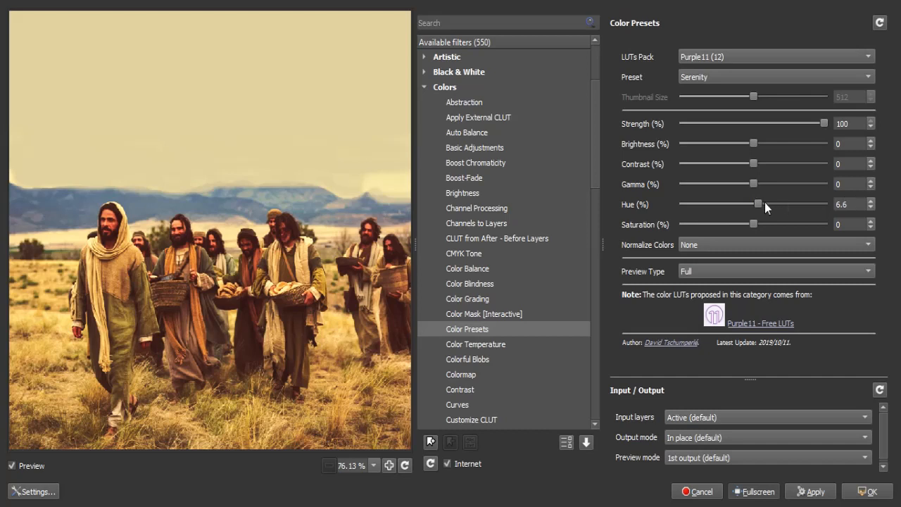
drag(759, 203, 758, 205)
drag(851, 202, 823, 202)
text(0)
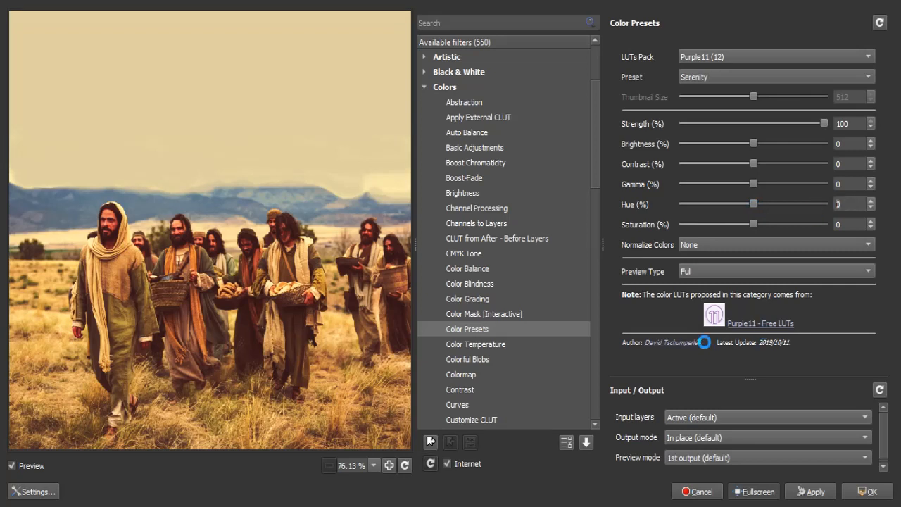
Step: Apply the color preset, switch to the GIMP flyer window, and undo and redo the filter to compare the photo
click(809, 496)
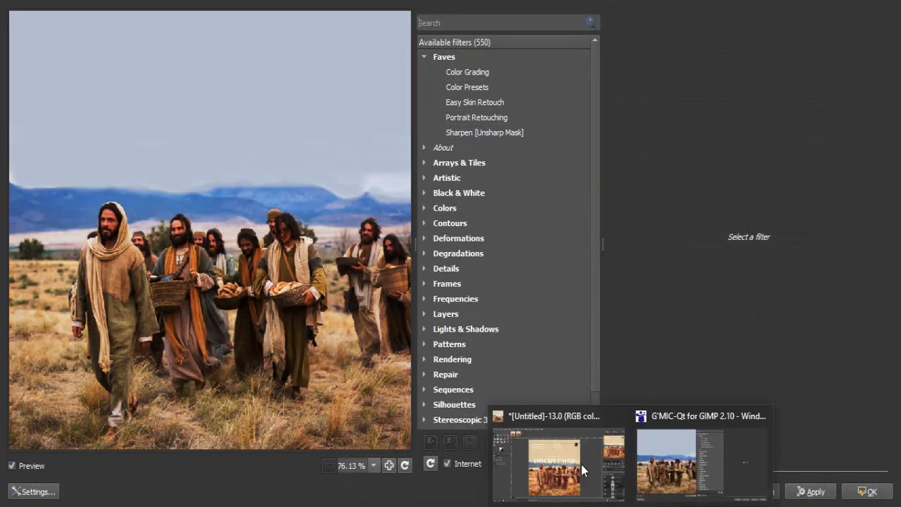
click(582, 465)
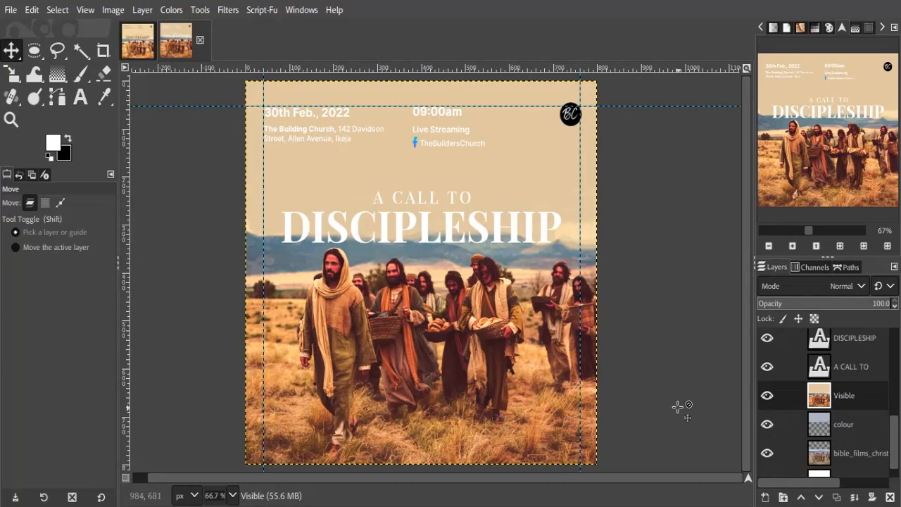
key(ctrl)
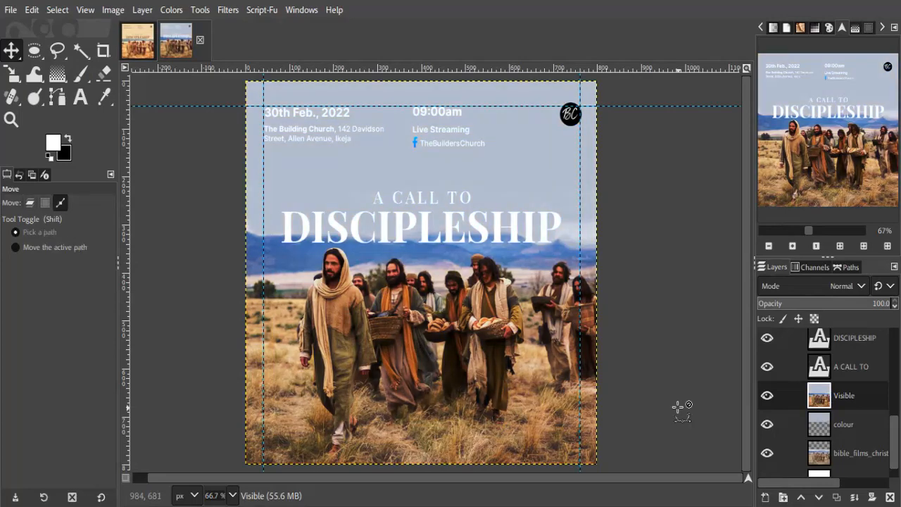
key(ctrl+y)
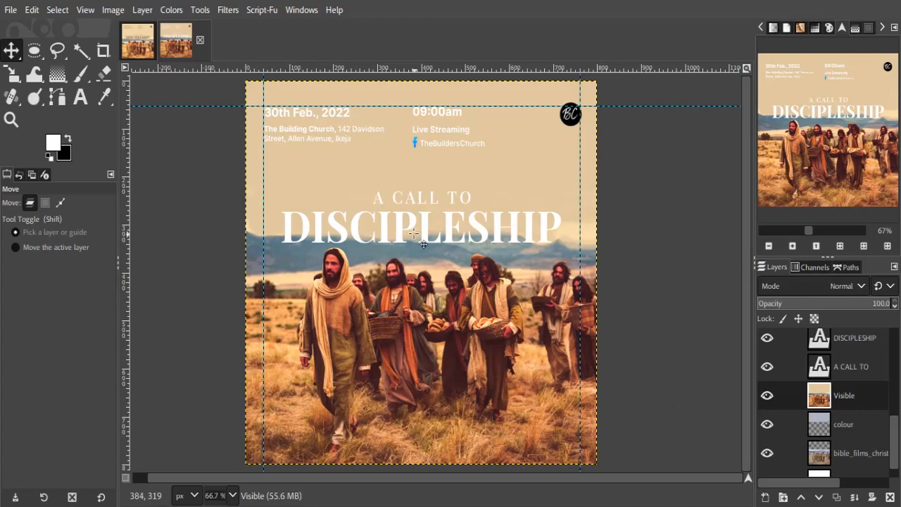
Step: Recolor the "DISCIPLESHIP" title with the red a83234 sampled from a robe in the photo
key(t)
click(442, 232)
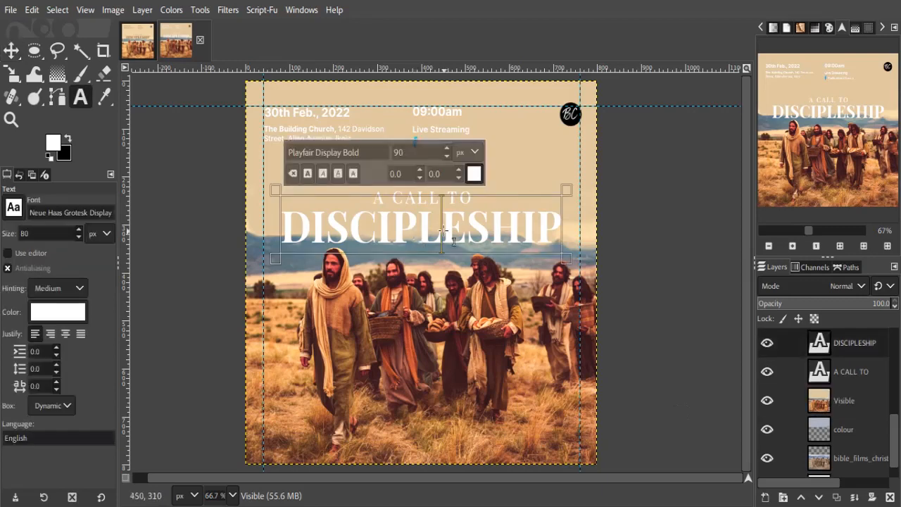
key(ctrl+a)
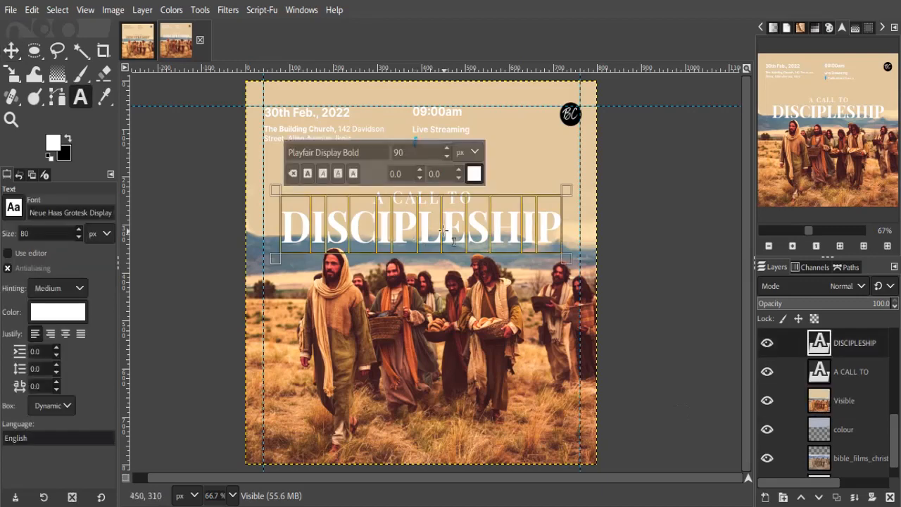
click(474, 173)
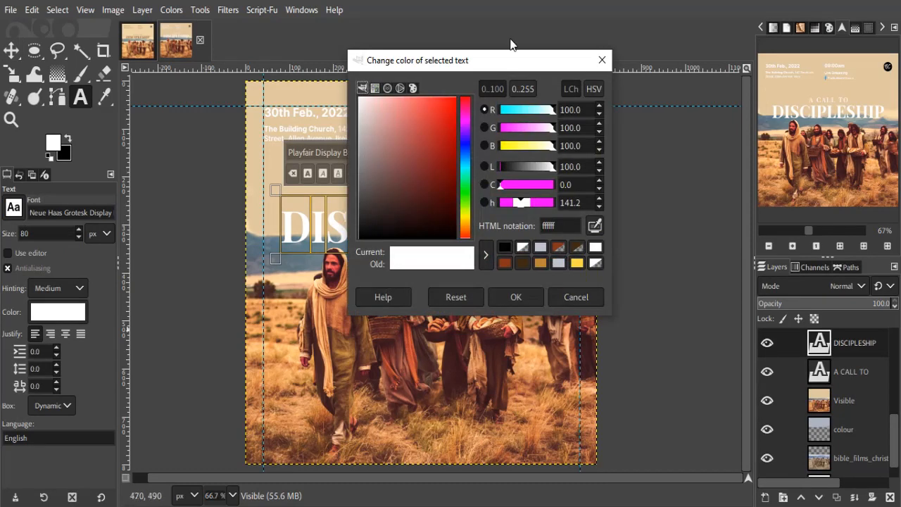
drag(511, 62, 774, 67)
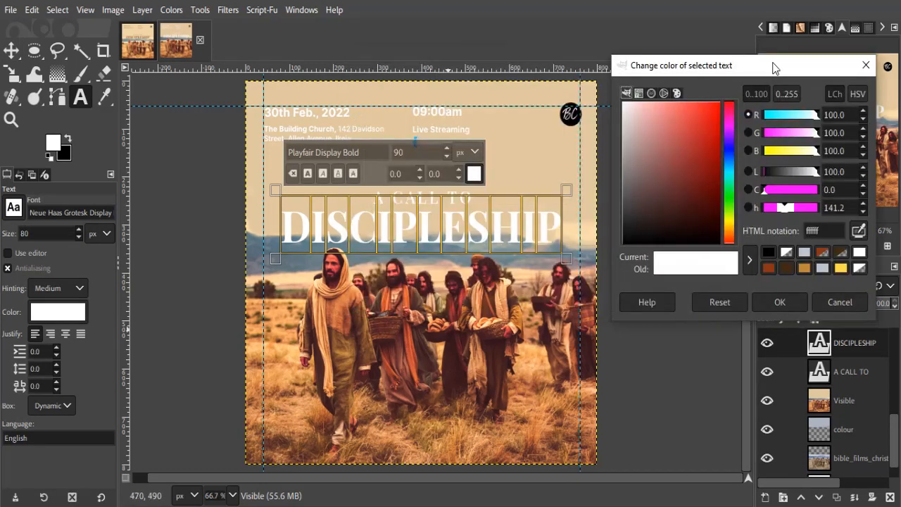
click(862, 235)
click(454, 302)
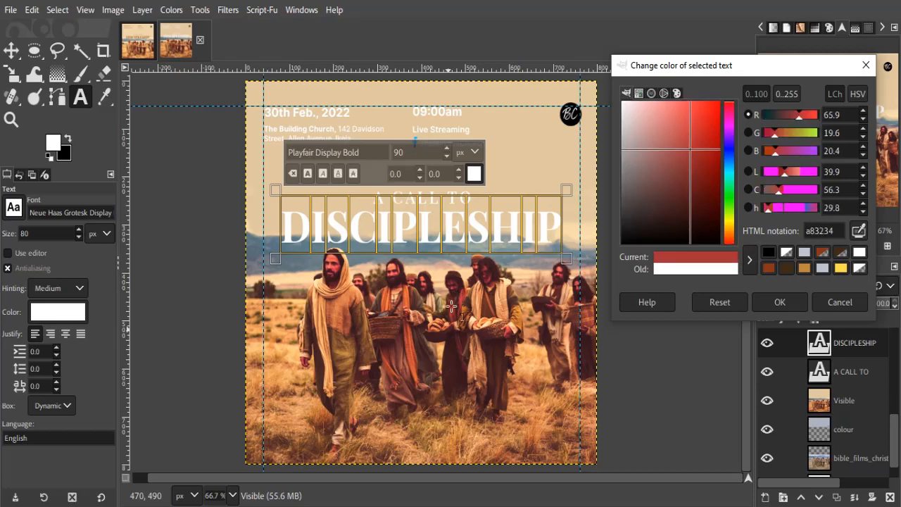
click(780, 305)
click(504, 157)
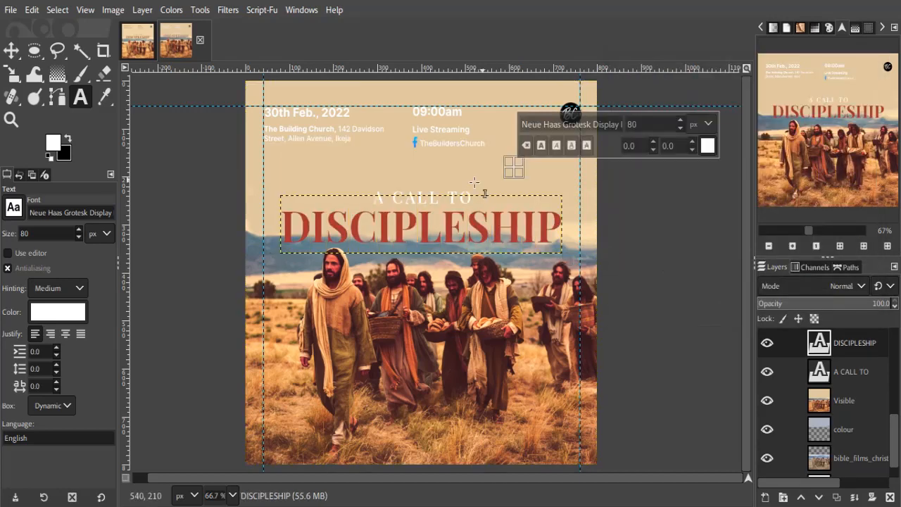
Step: Recolor the "A CALL TO" text with the dark brown 603c33 sampled from the photo
click(465, 197)
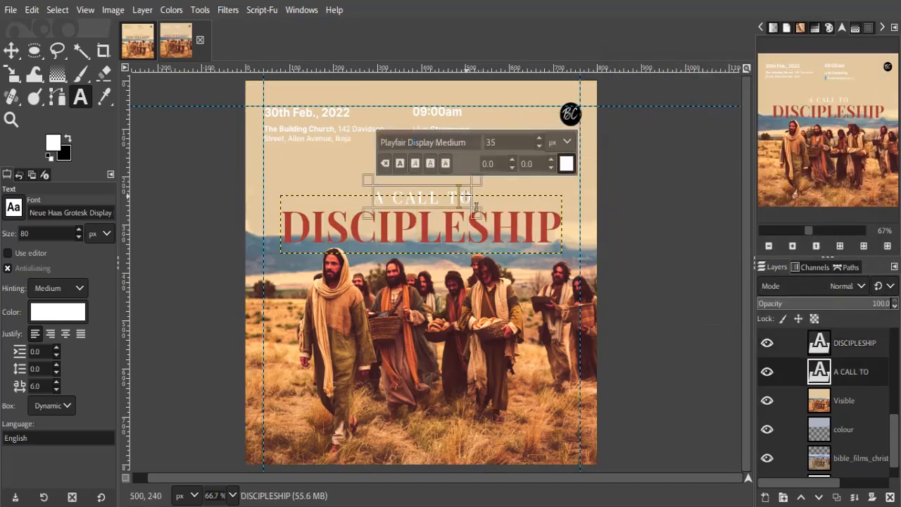
key(ctrl+a)
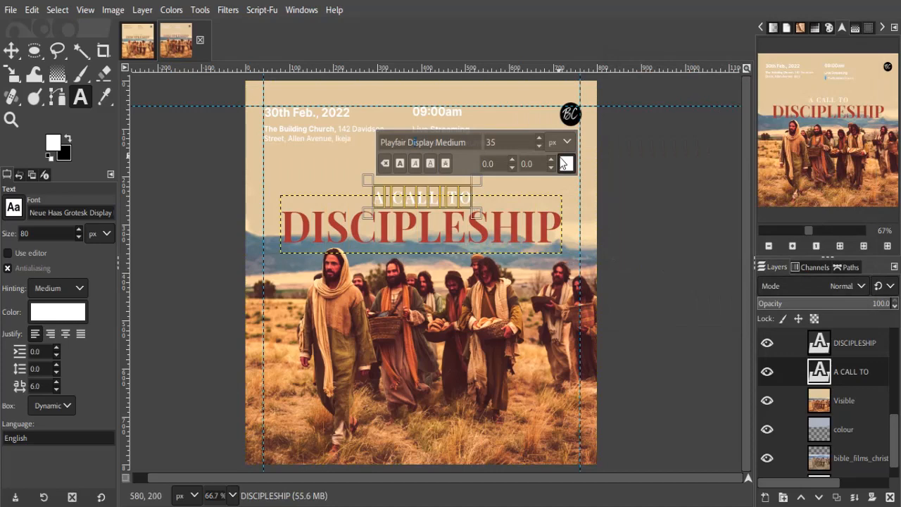
click(565, 163)
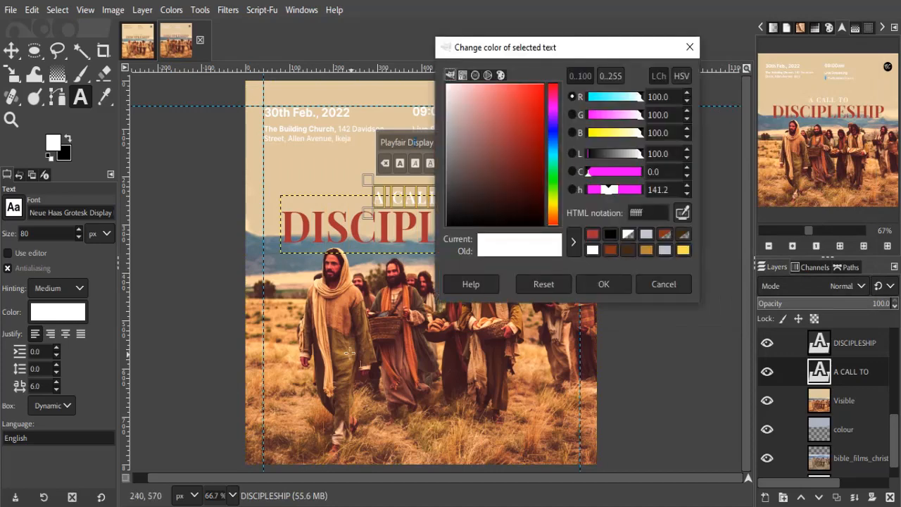
click(681, 212)
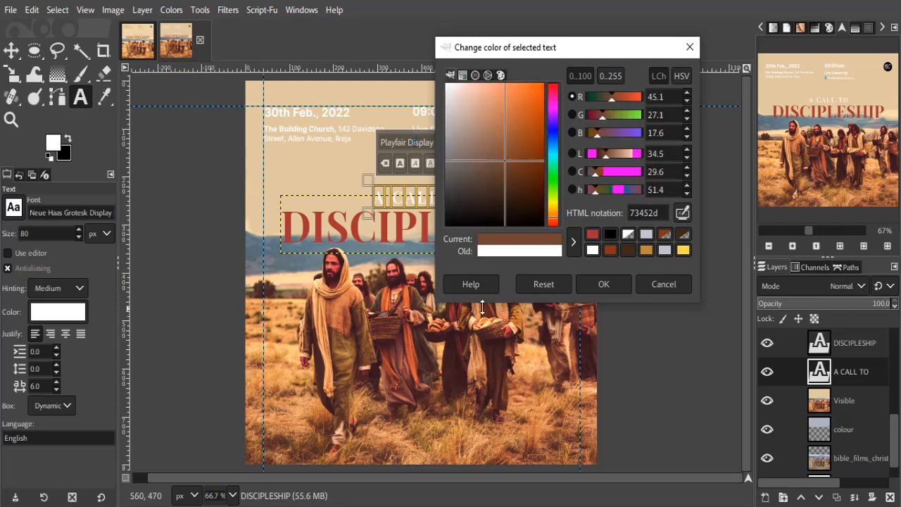
click(600, 282)
click(684, 210)
click(422, 288)
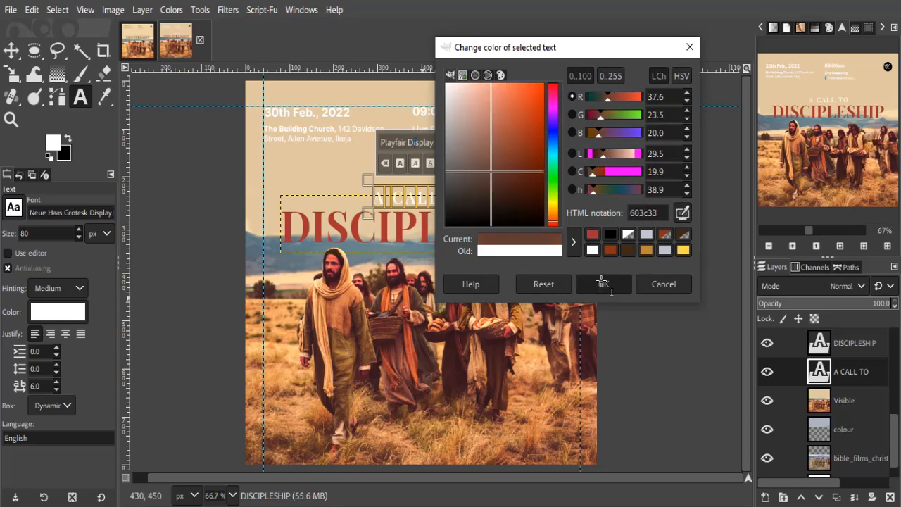
click(602, 284)
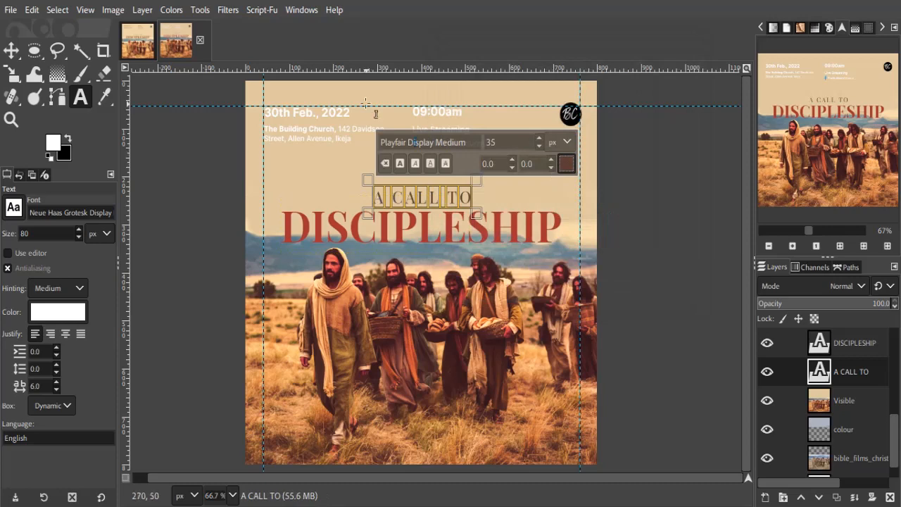
Step: Recolor the whole venue address text with the recently used dark brown of the "A CALL TO" line
click(329, 140)
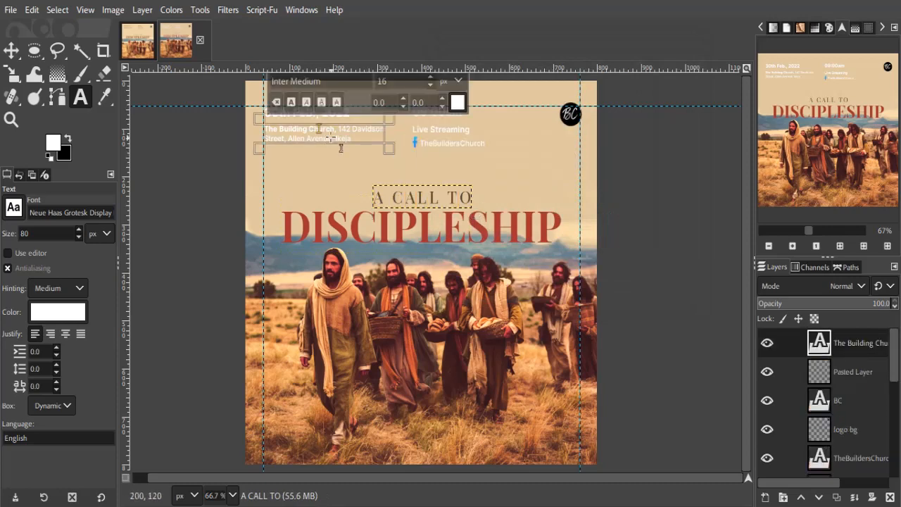
key(ctrl+a)
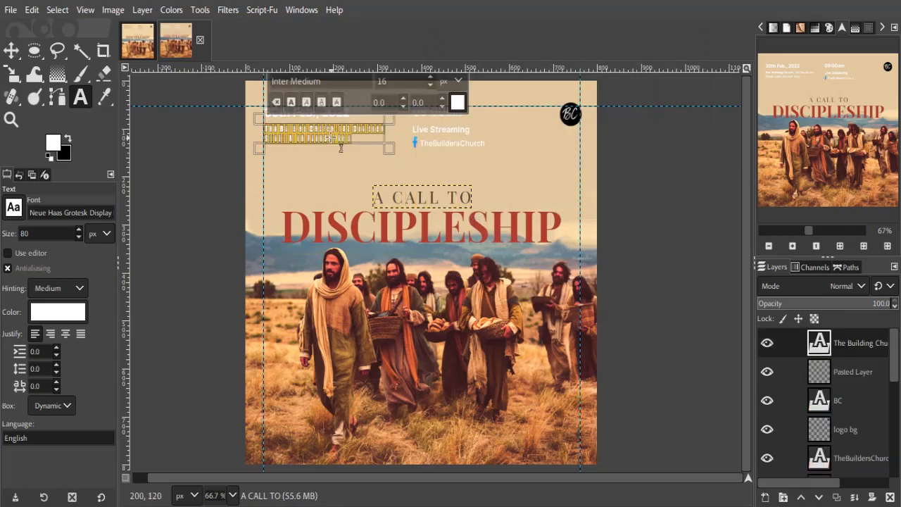
click(458, 103)
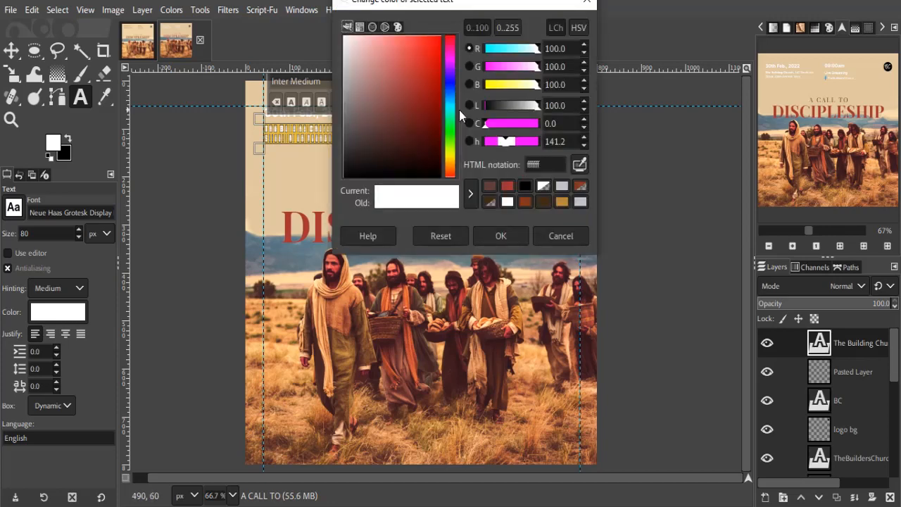
click(494, 189)
click(500, 235)
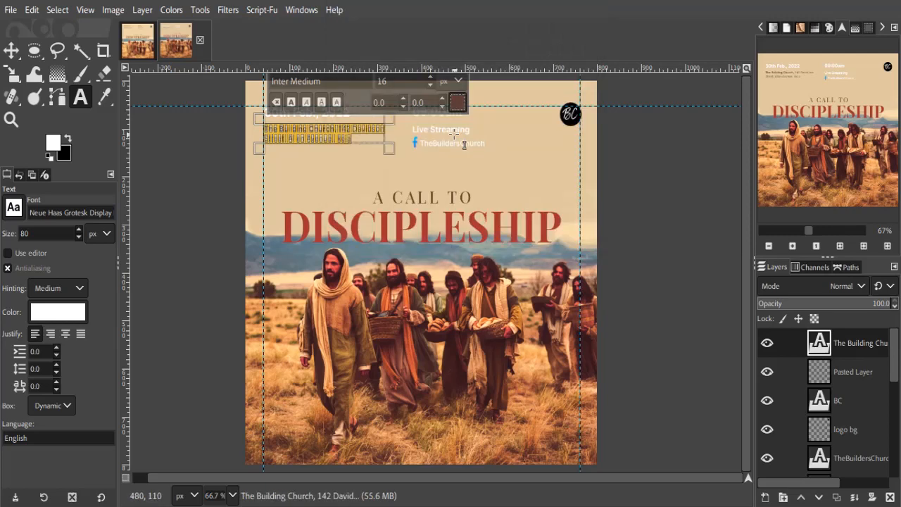
Step: Recolor the "30th Feb., 2022" date text with the recently used red a83234
click(331, 117)
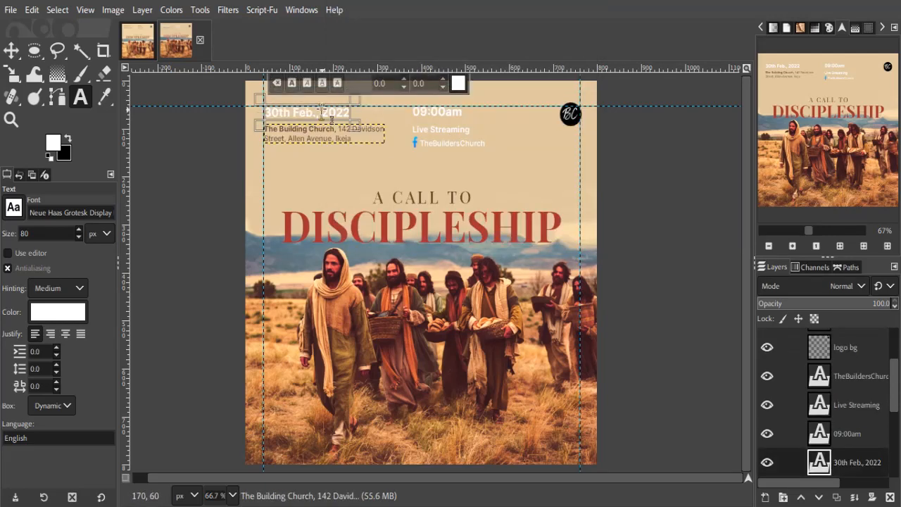
key(ctrl+a)
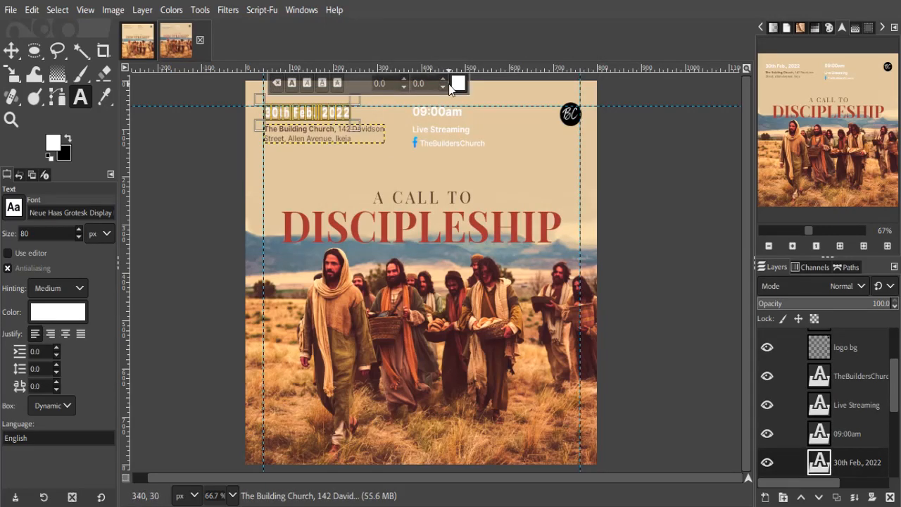
click(457, 83)
click(507, 181)
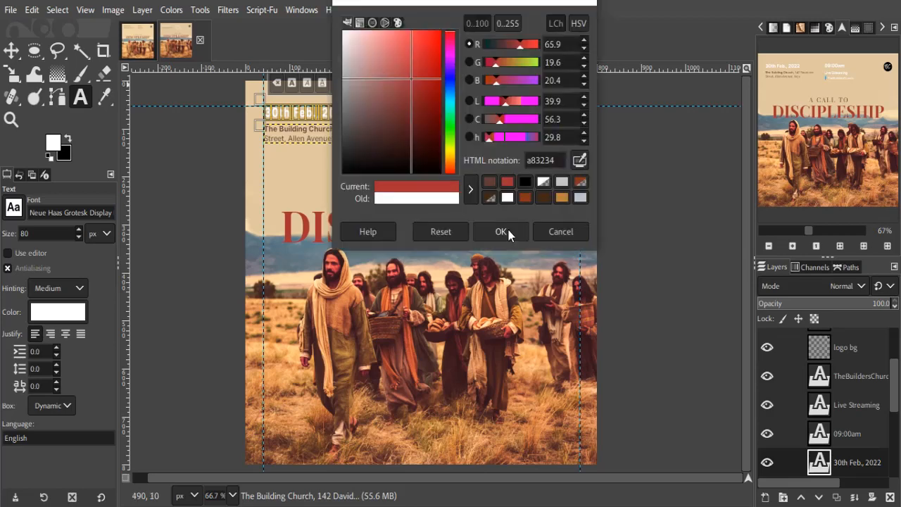
click(507, 232)
Step: Recolor the whole "09:00am" time text with the recently used red a83234
click(447, 122)
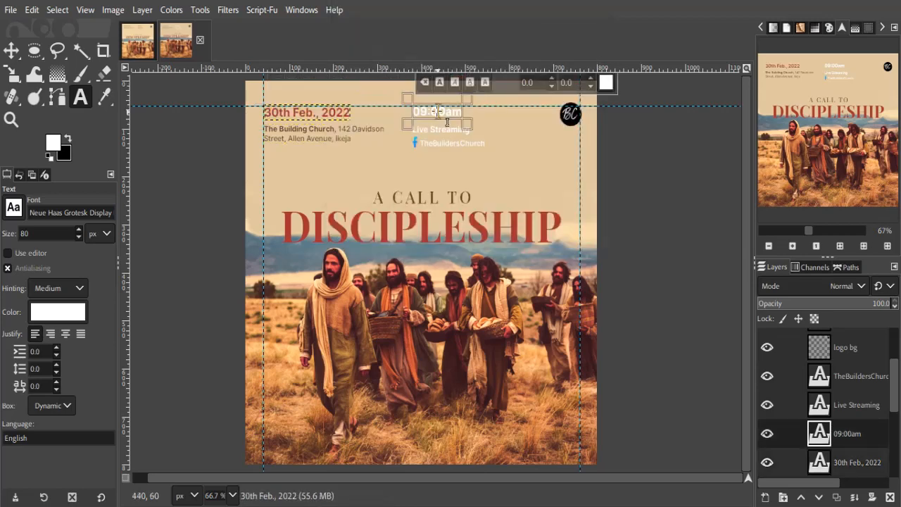
key(ctrl+a)
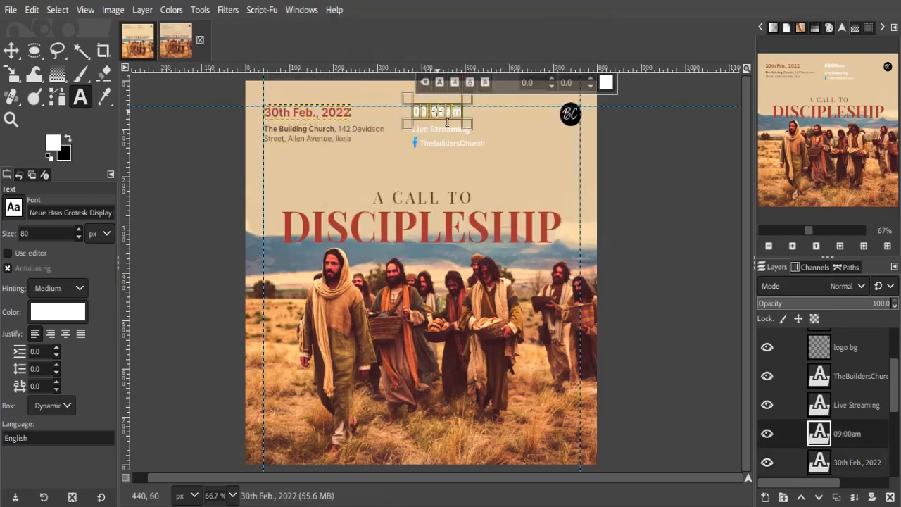
click(606, 84)
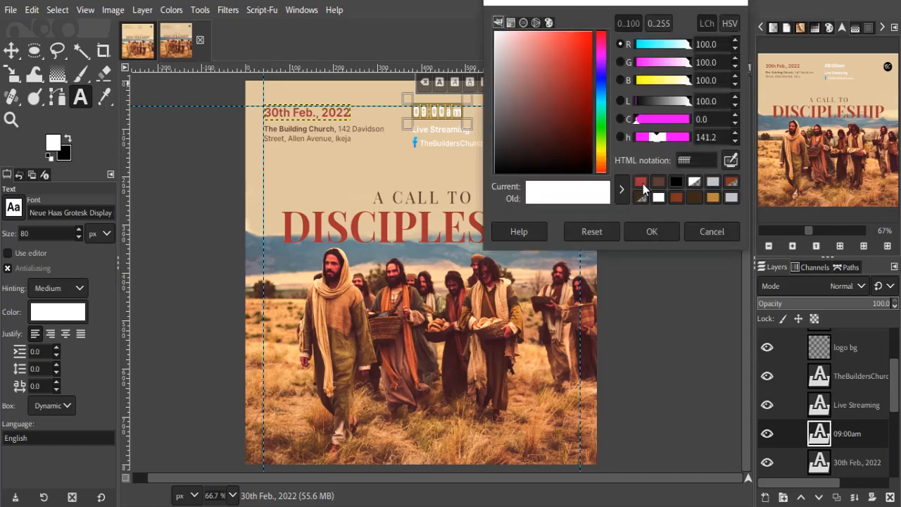
click(640, 181)
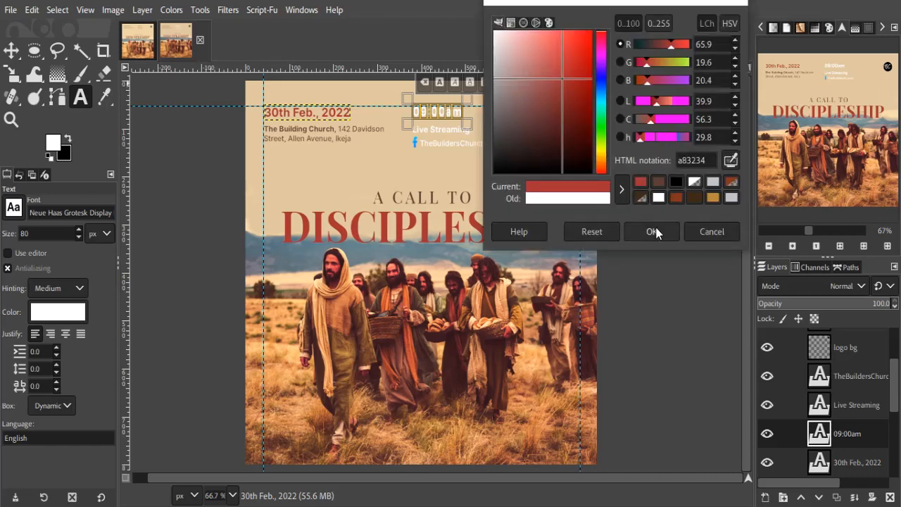
click(653, 232)
Step: Recolor the whole "TheBuildersChurch" text with the recently used dark brown 603c33
click(455, 154)
key(ctrl+a)
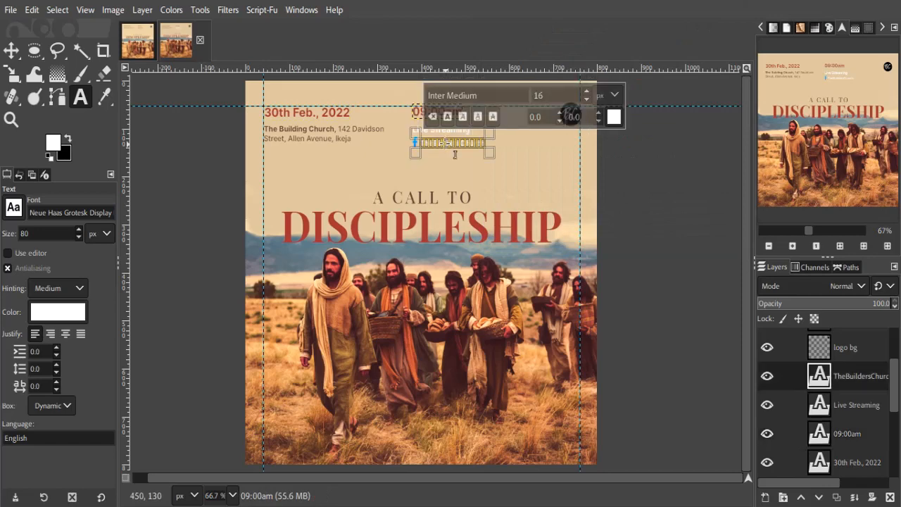
click(612, 119)
click(658, 204)
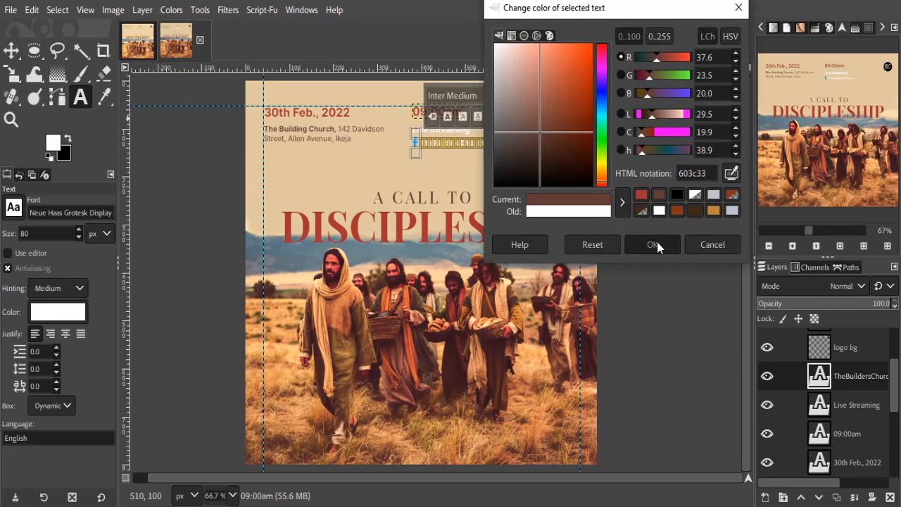
click(653, 244)
Step: Recolor the whole "Live Streaming" text with the recently used dark brown of the text line below it
click(436, 130)
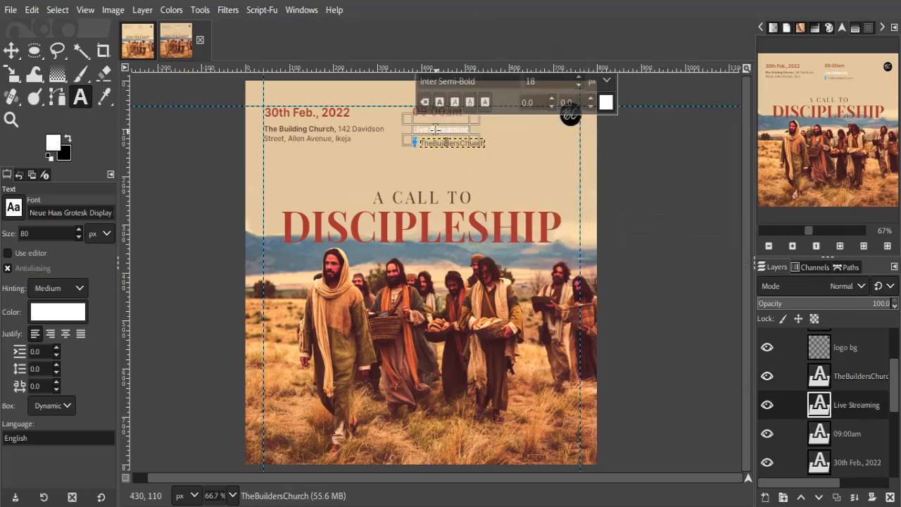
triple_click(435, 130)
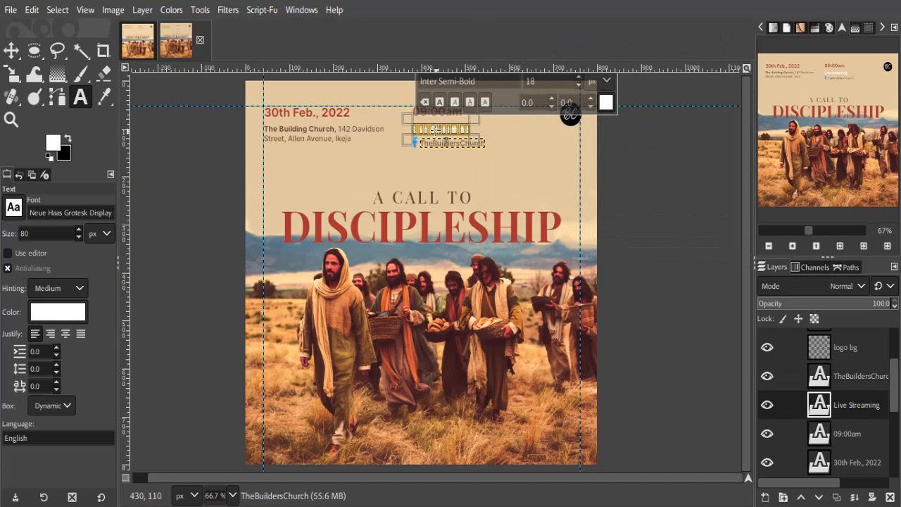
click(607, 104)
click(641, 183)
click(644, 228)
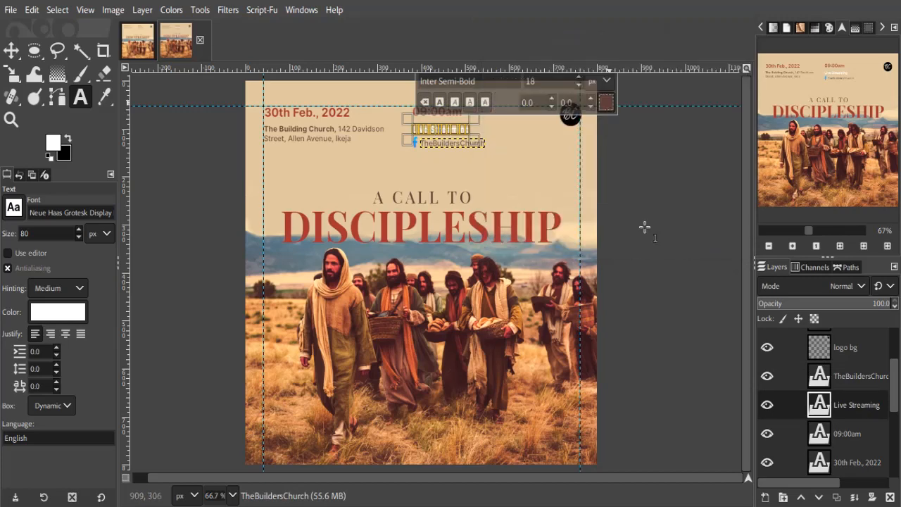
Step: Leave text editing and make the Background layer the active layer
double_click(856, 375)
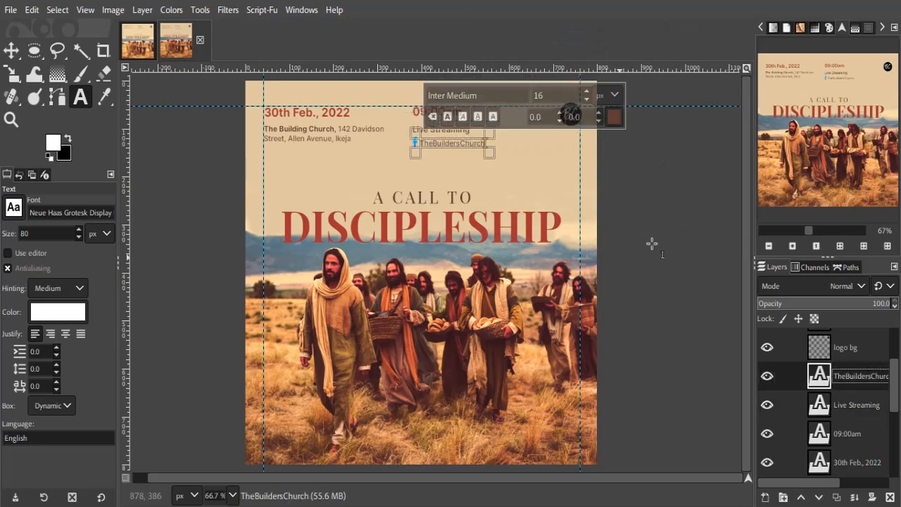
scroll(871, 379, down, 5)
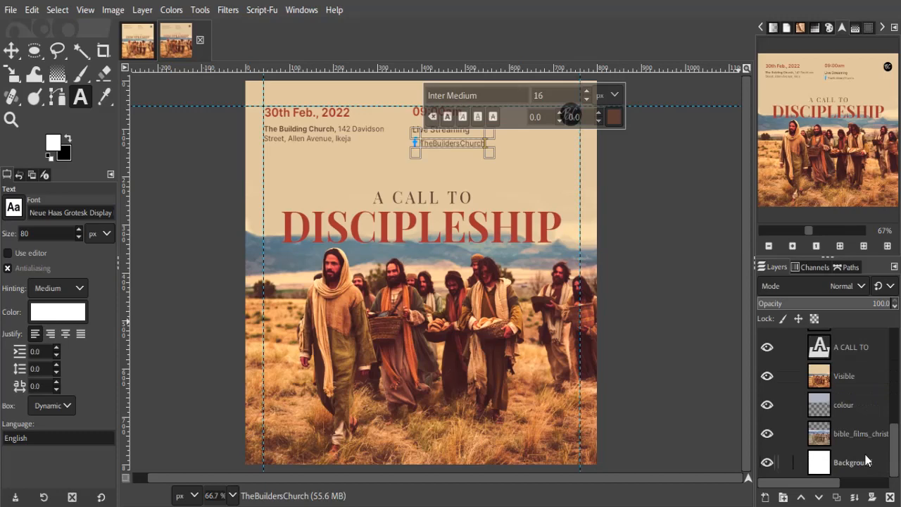
click(866, 461)
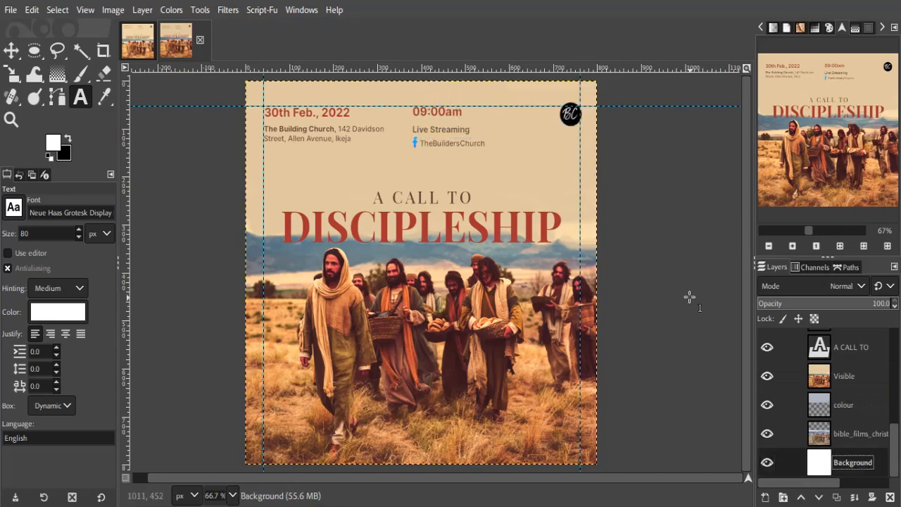